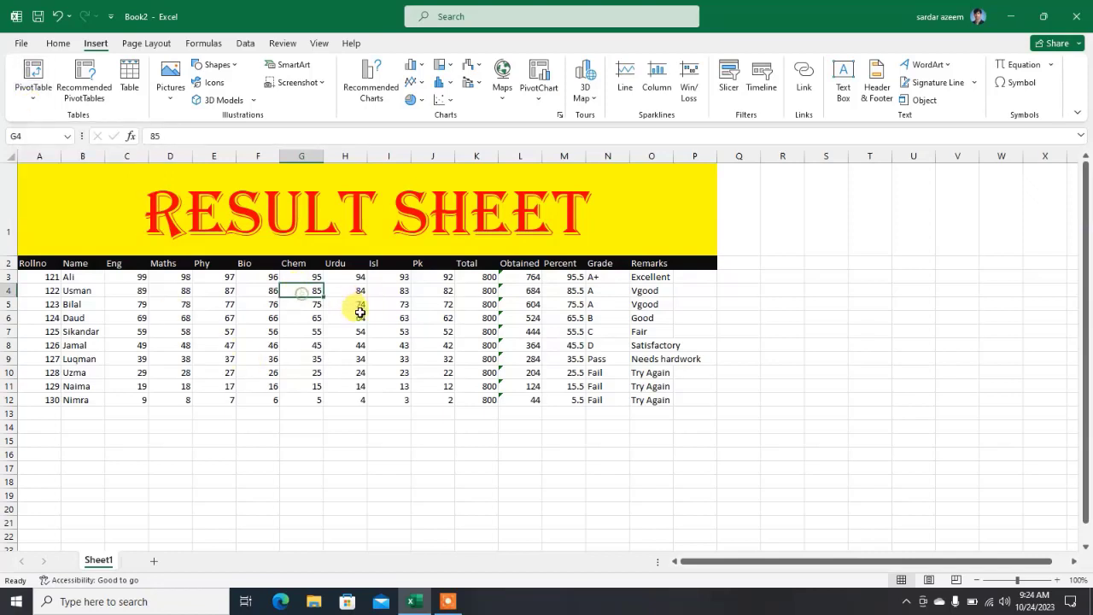
Examine the Name, Eng, Maths and Phy columns of the result sheet as source data
{"action": "left_click", "coordinate": [352, 340]}
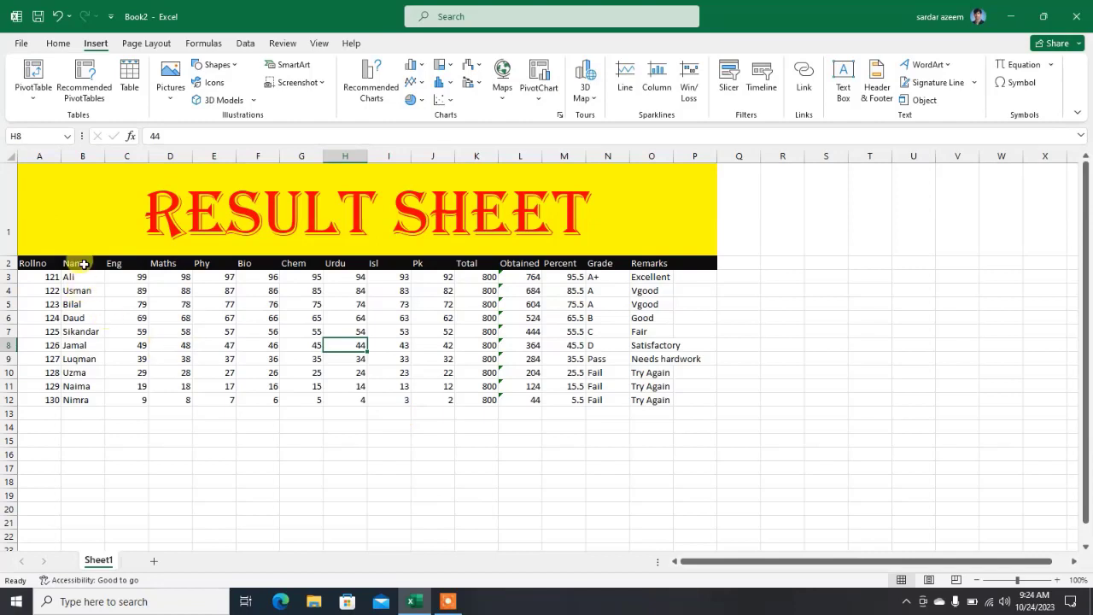
{"action": "left_click_drag", "start_coordinate": [83, 262], "coordinate": [79, 399]}
{"action": "left_click_drag", "start_coordinate": [114, 264], "coordinate": [137, 415]}
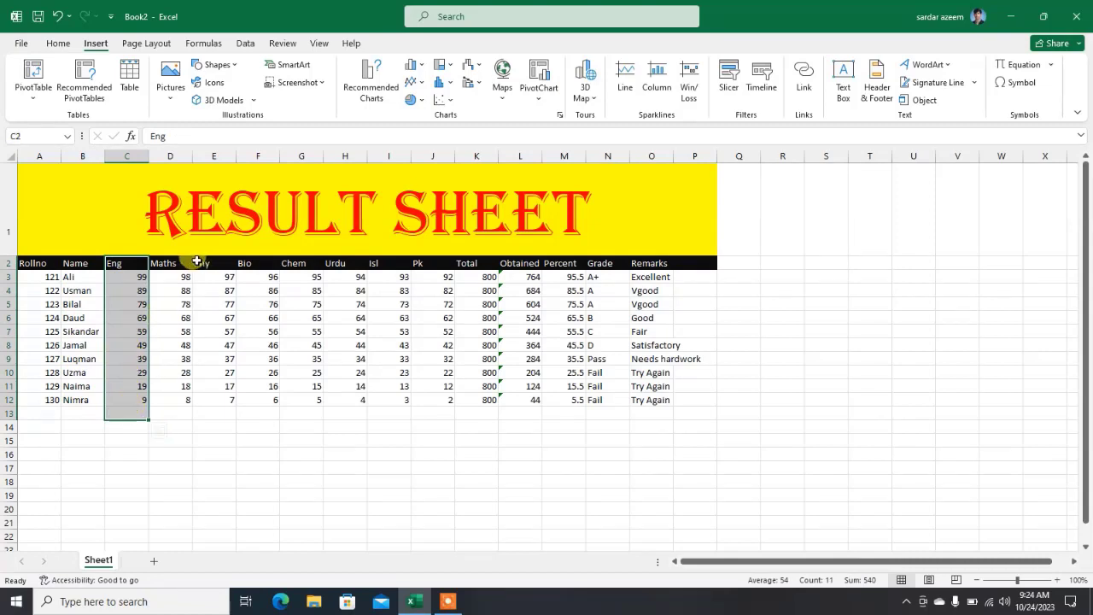
{"action": "left_click_drag", "start_coordinate": [186, 262], "coordinate": [171, 400]}
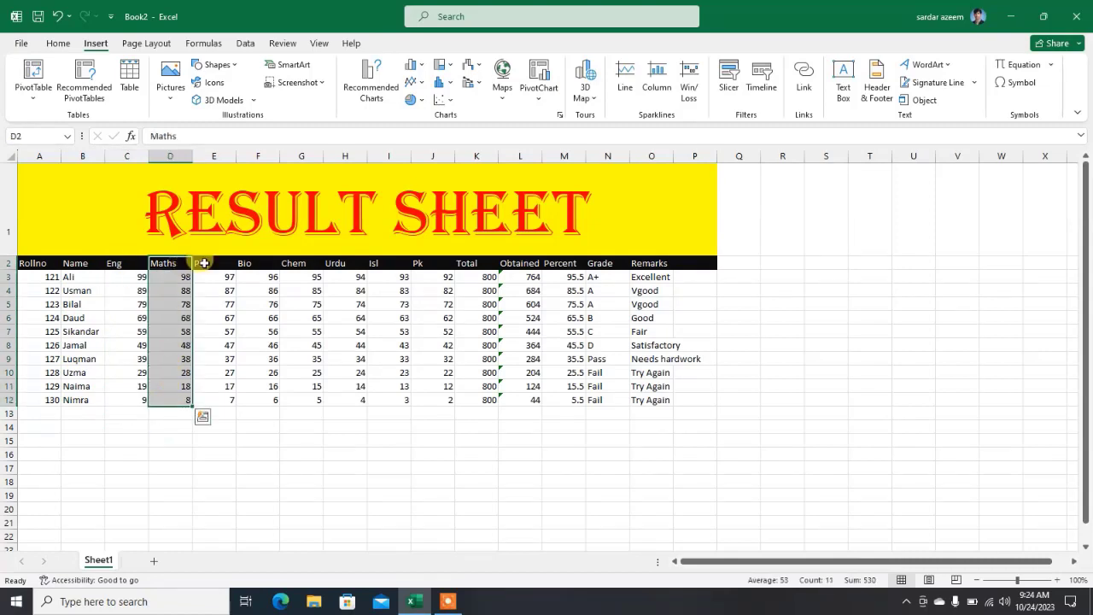
{"action": "left_click_drag", "start_coordinate": [207, 265], "coordinate": [212, 395]}
{"action": "left_click", "coordinate": [307, 327]}
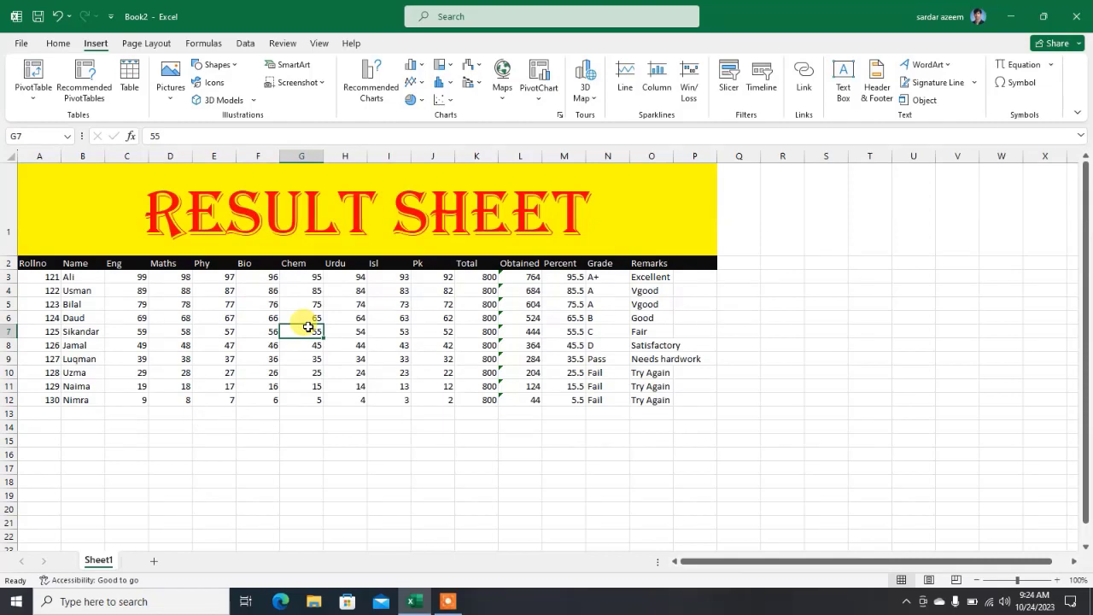
{"action": "left_click", "coordinate": [386, 518]}
Create a PivotTable on a new worksheet from the result data in Sheet1!$A$2:$O$12
{"action": "left_click", "coordinate": [328, 319]}
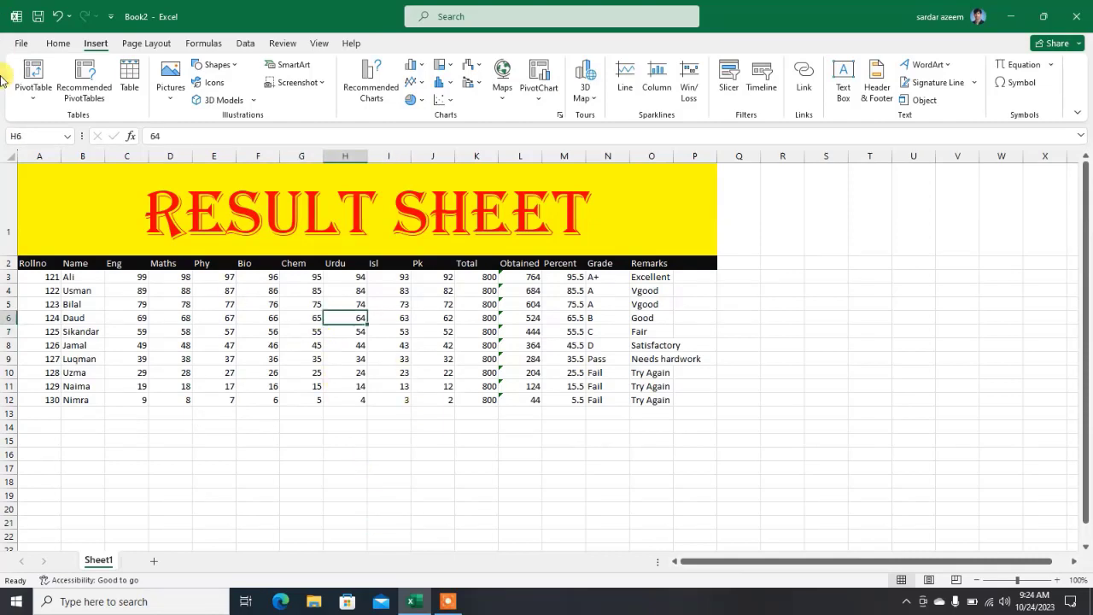
{"action": "left_click", "coordinate": [22, 98]}
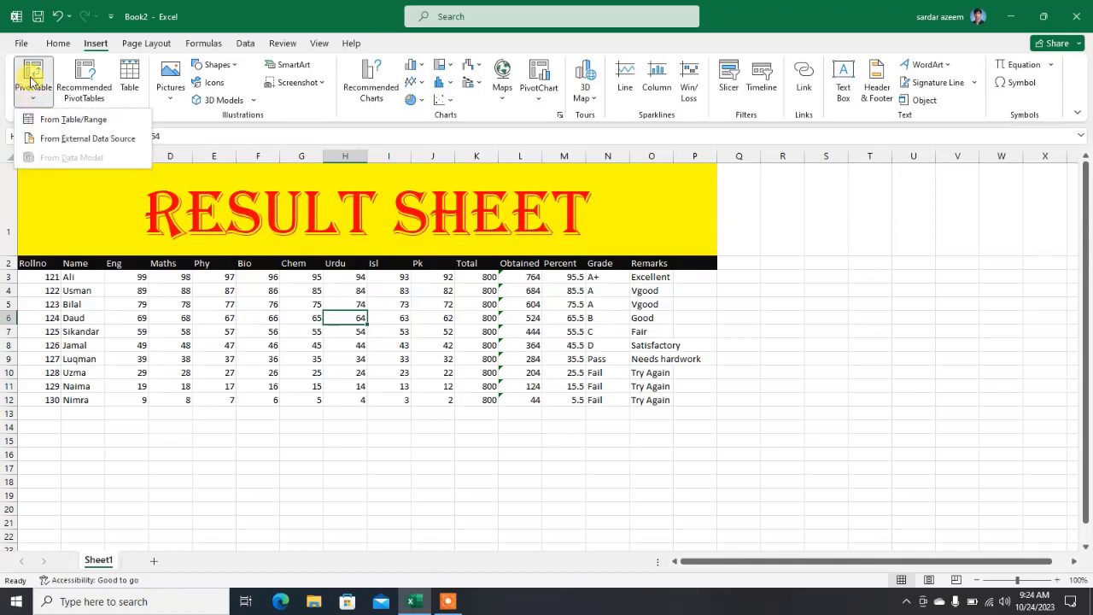
{"action": "left_click", "coordinate": [74, 121]}
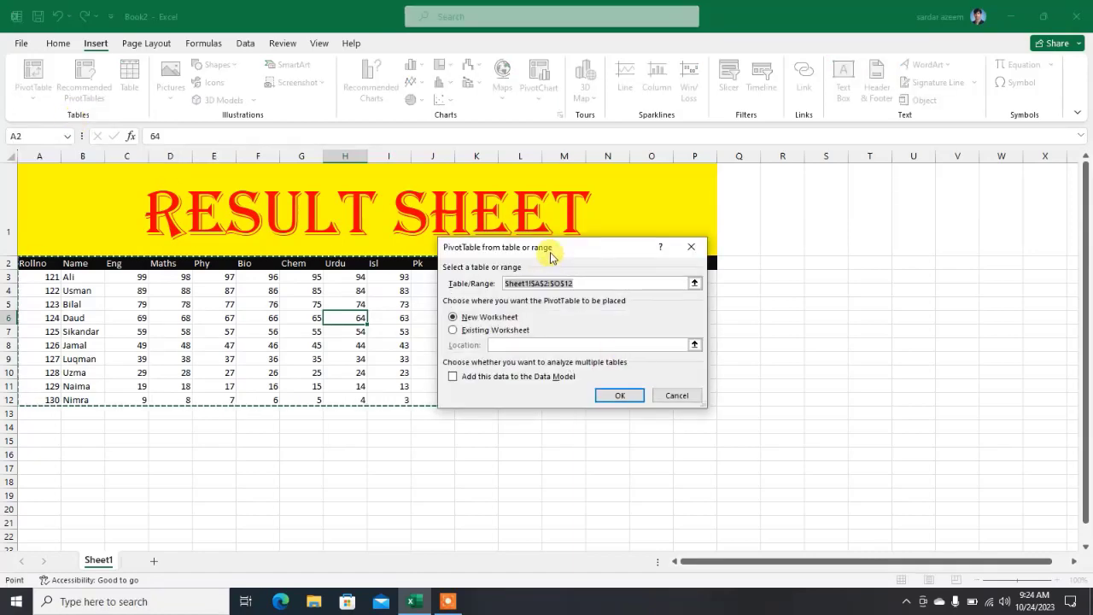
{"action": "left_click_drag", "start_coordinate": [551, 258], "coordinate": [477, 67]}
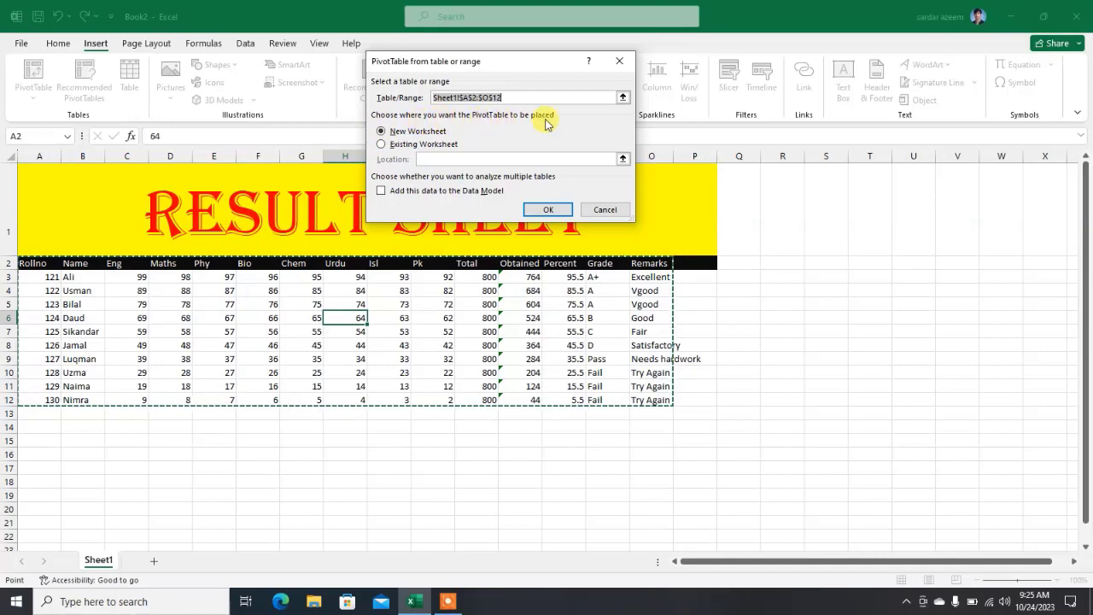
{"action": "left_click", "coordinate": [416, 132]}
{"action": "left_click", "coordinate": [399, 146]}
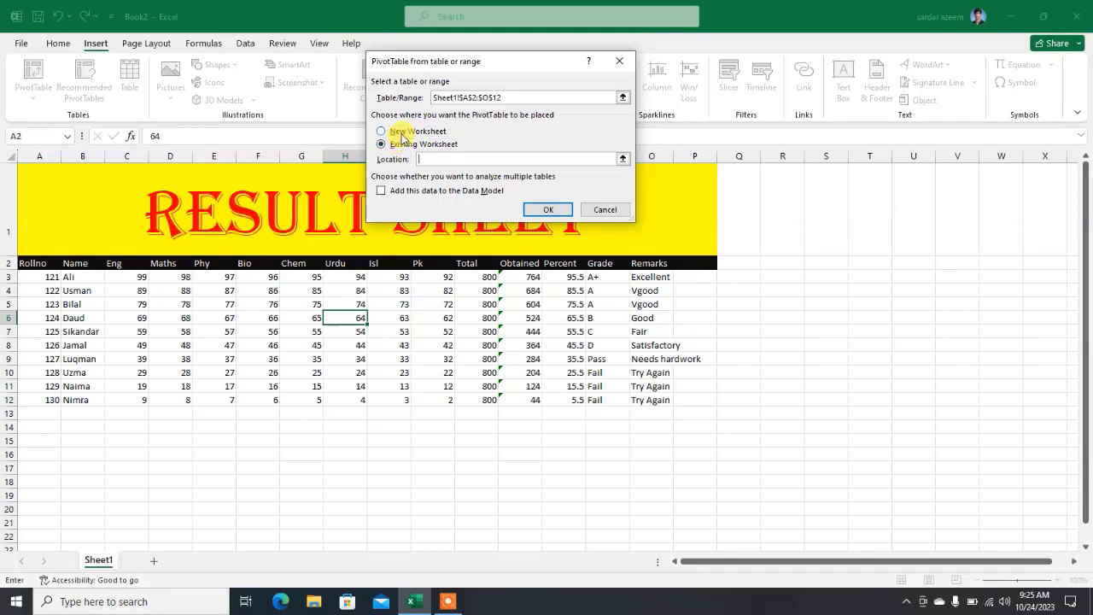
{"action": "left_click", "coordinate": [403, 132]}
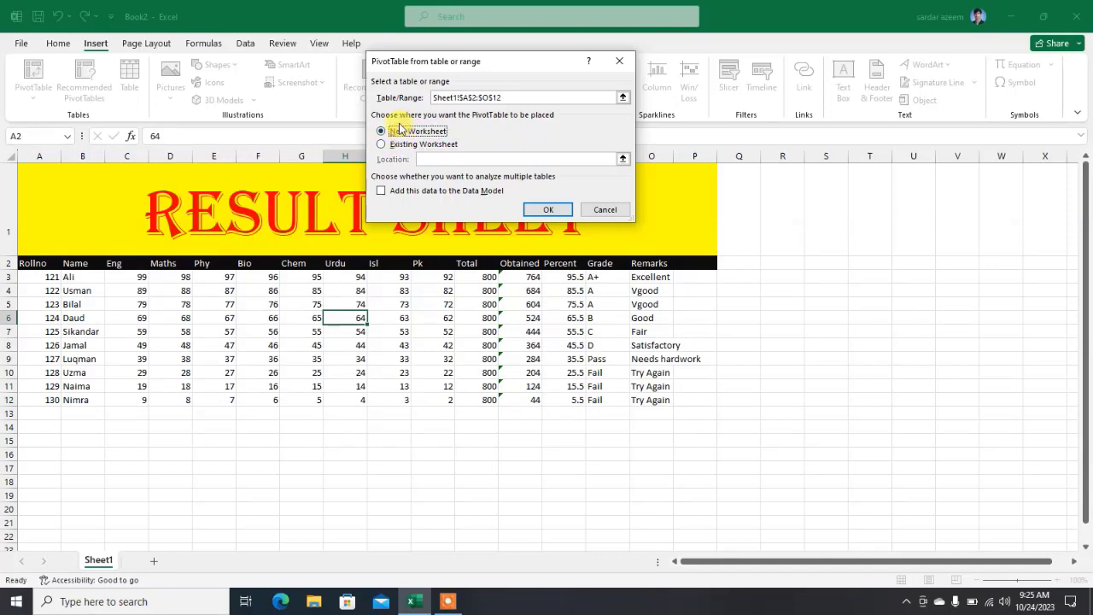
{"action": "left_click", "coordinate": [544, 210]}
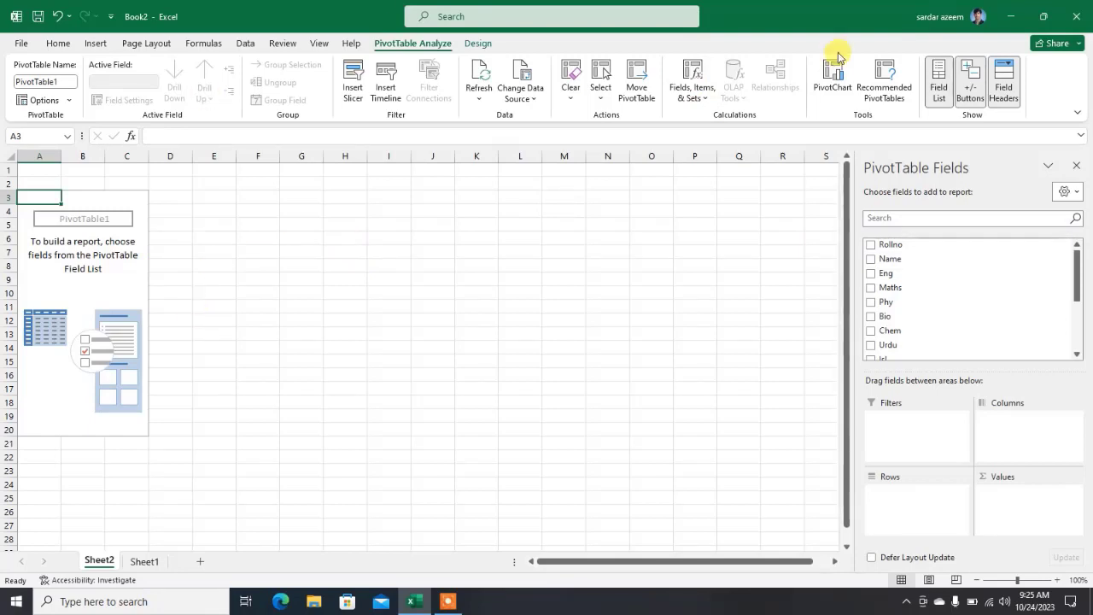
Use the Name field as the PivotTable's row labels and add Eng as a summed value, leaving Rollno out
{"action": "left_click", "coordinate": [871, 246]}
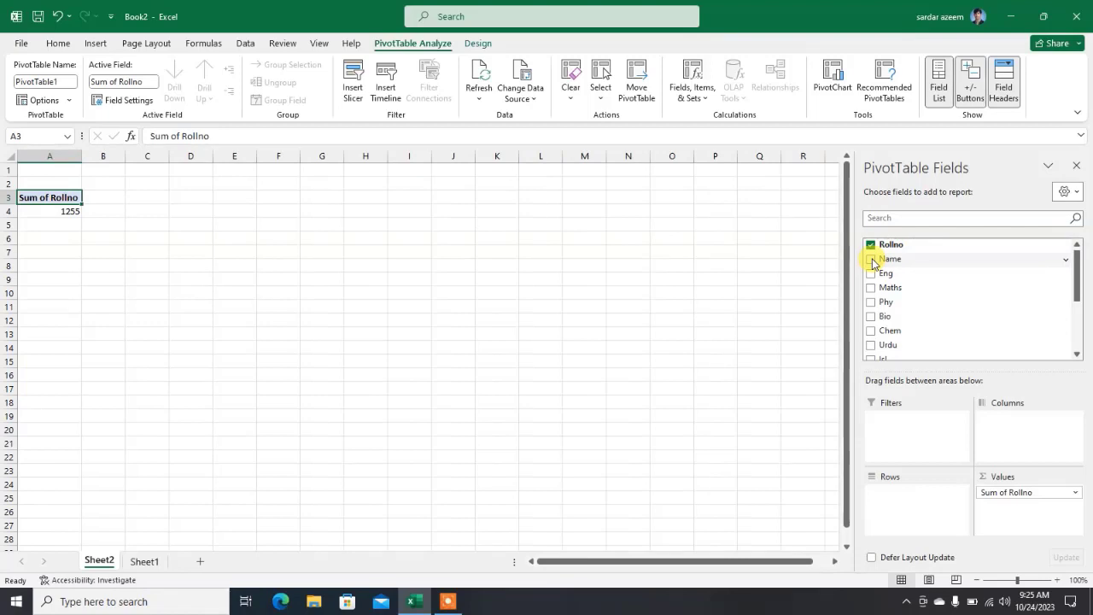
{"action": "left_click", "coordinate": [870, 245]}
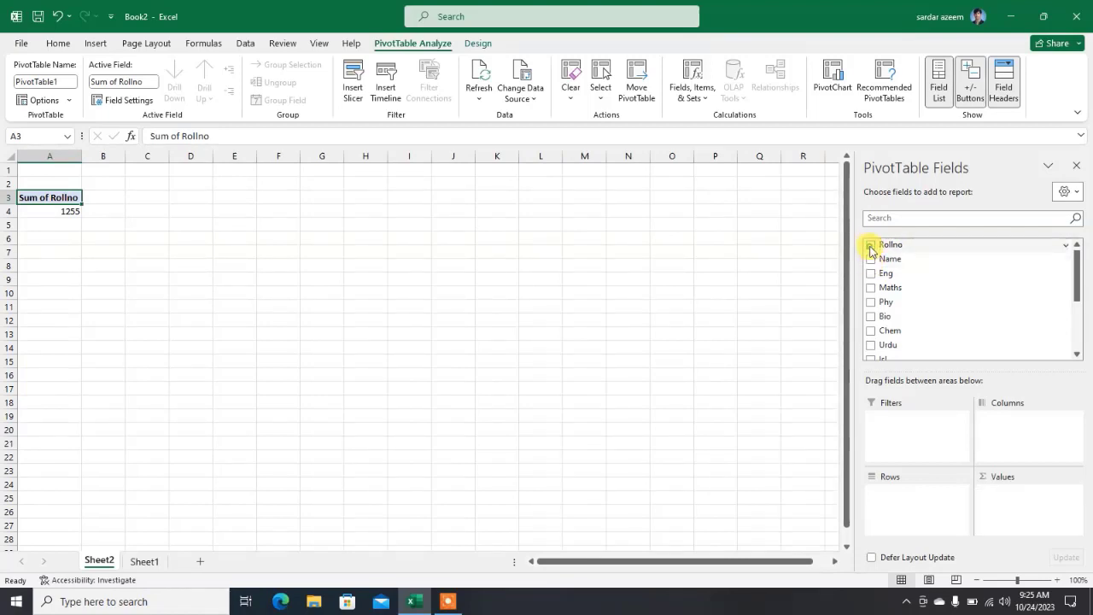
{"action": "left_click", "coordinate": [871, 259]}
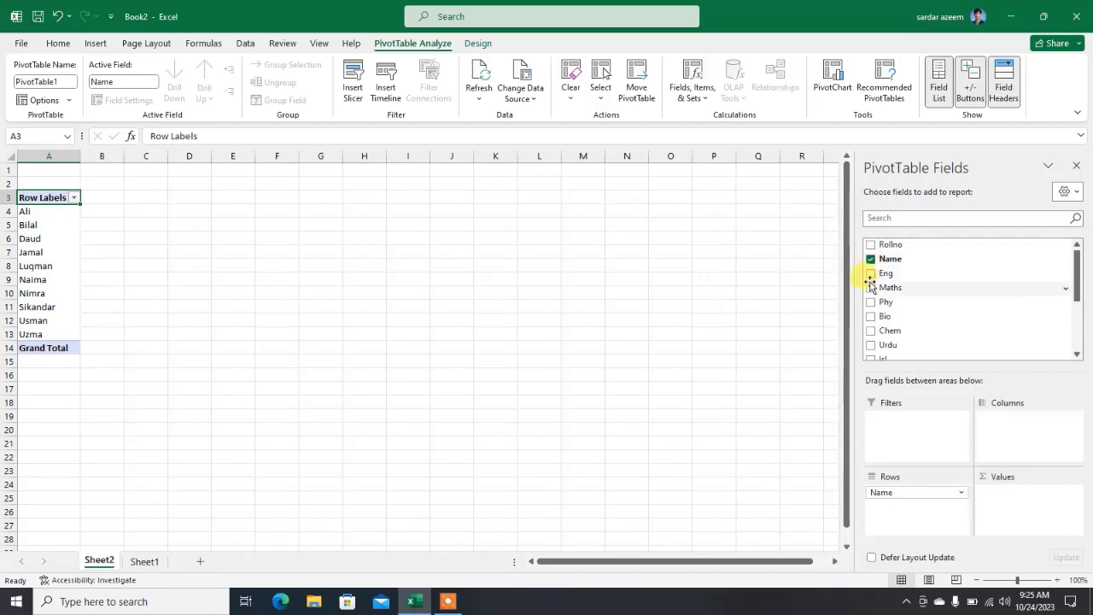
{"action": "left_click", "coordinate": [871, 275]}
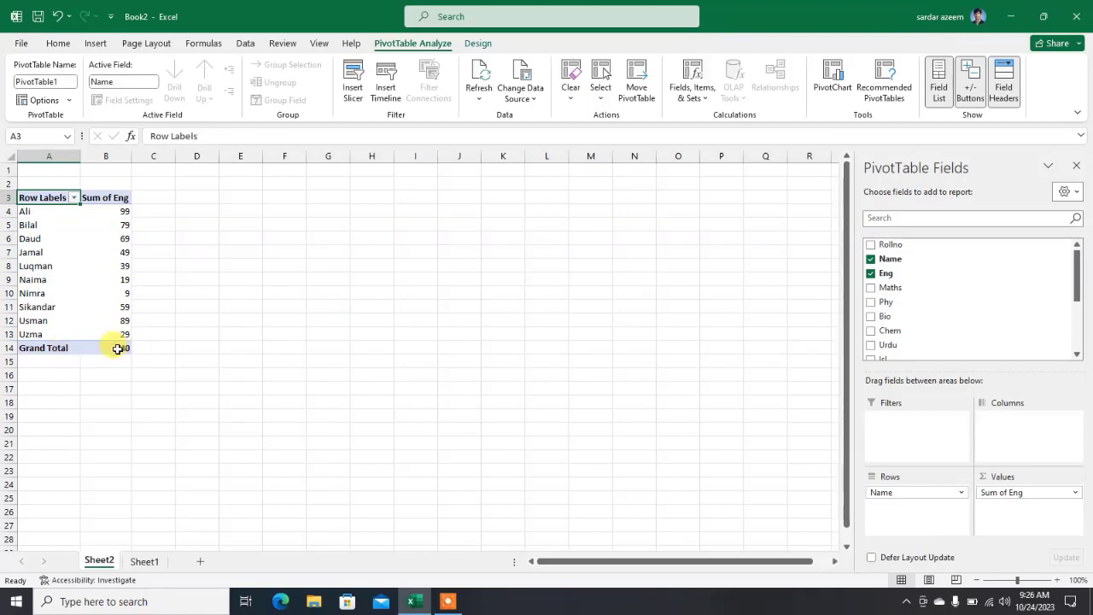
{"action": "mouse_move", "coordinate": [117, 349]}
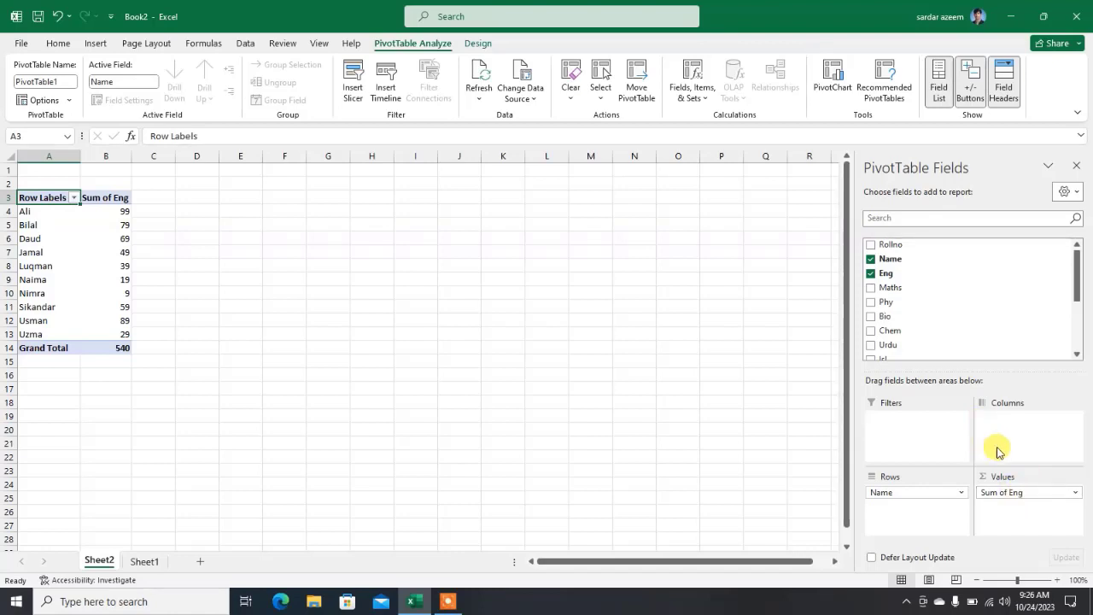
Try the Eng field as column labels instead of a value, and remove it from the PivotTable
{"action": "left_click", "coordinate": [1076, 493]}
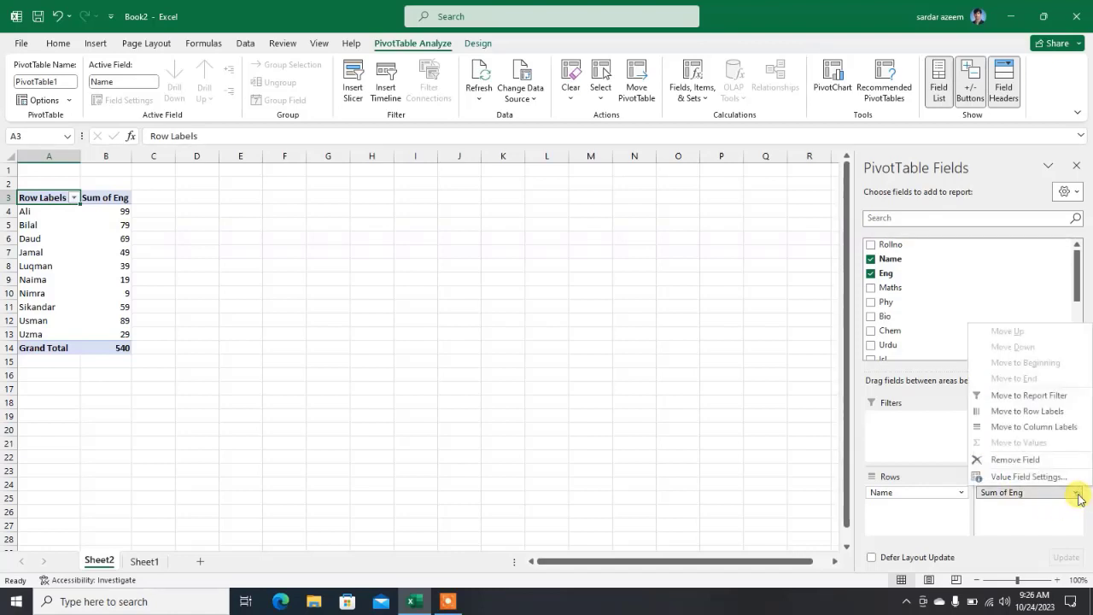
{"action": "left_click", "coordinate": [1028, 461]}
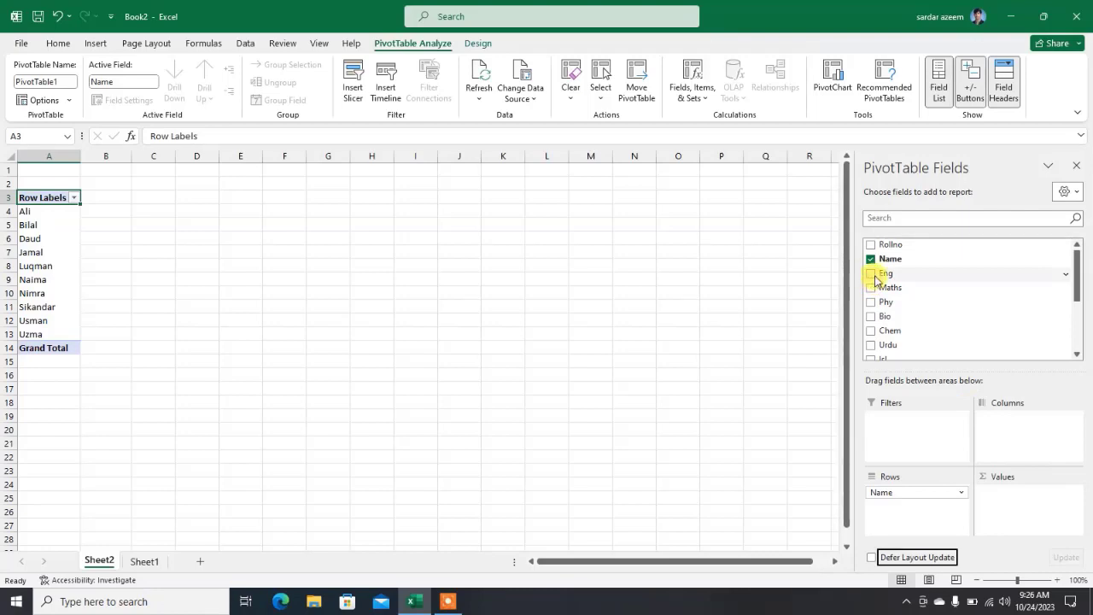
{"action": "left_click_drag", "start_coordinate": [884, 275], "coordinate": [988, 425]}
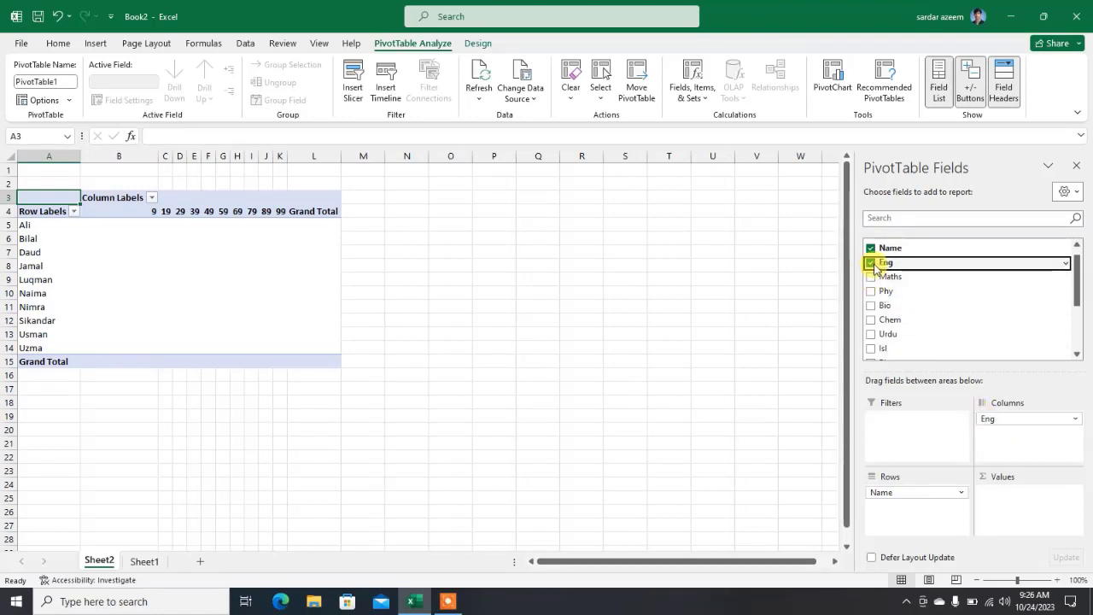
{"action": "left_click", "coordinate": [871, 263]}
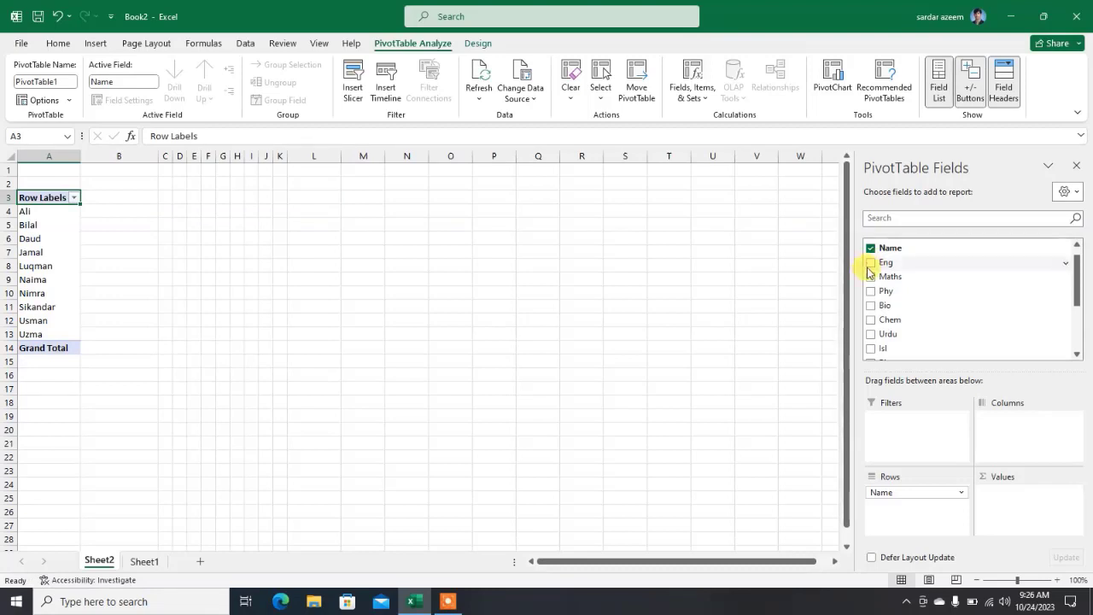
Add the Eng, Maths and Phy fields to the PivotTable as summed values
{"action": "left_click", "coordinate": [871, 265]}
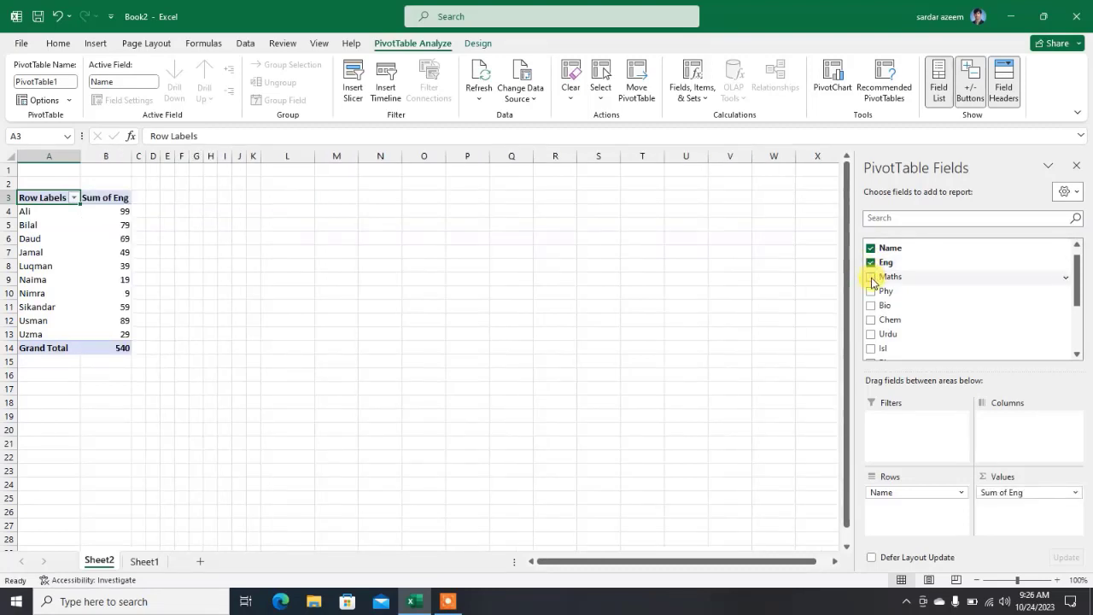
{"action": "left_click", "coordinate": [871, 276]}
{"action": "left_click", "coordinate": [871, 292]}
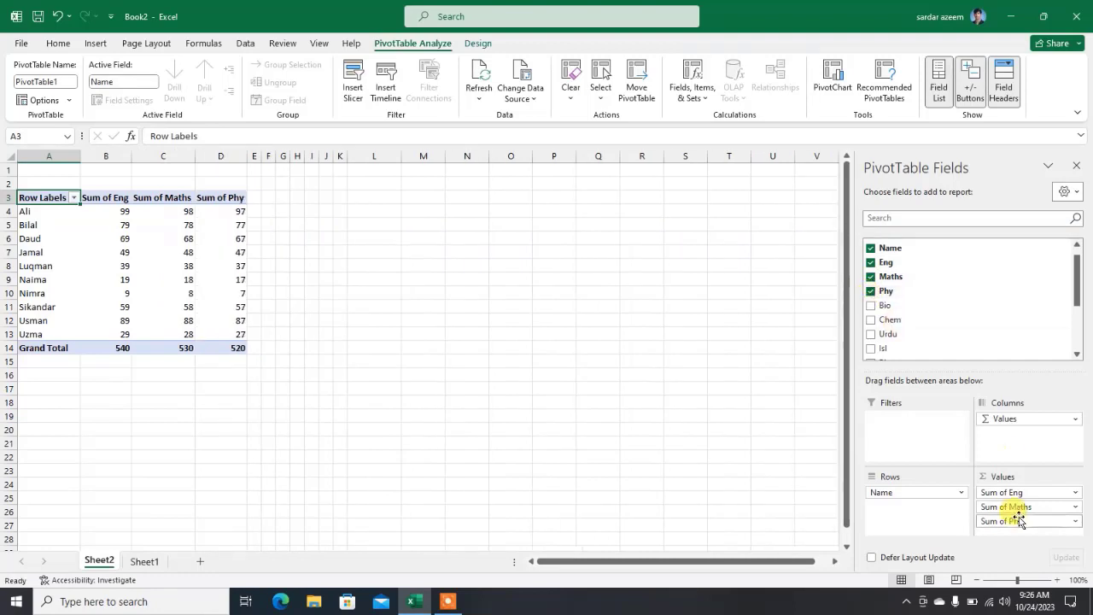
{"action": "scroll", "coordinate": [1019, 490], "scroll_direction": "down", "scroll_amount": 2}
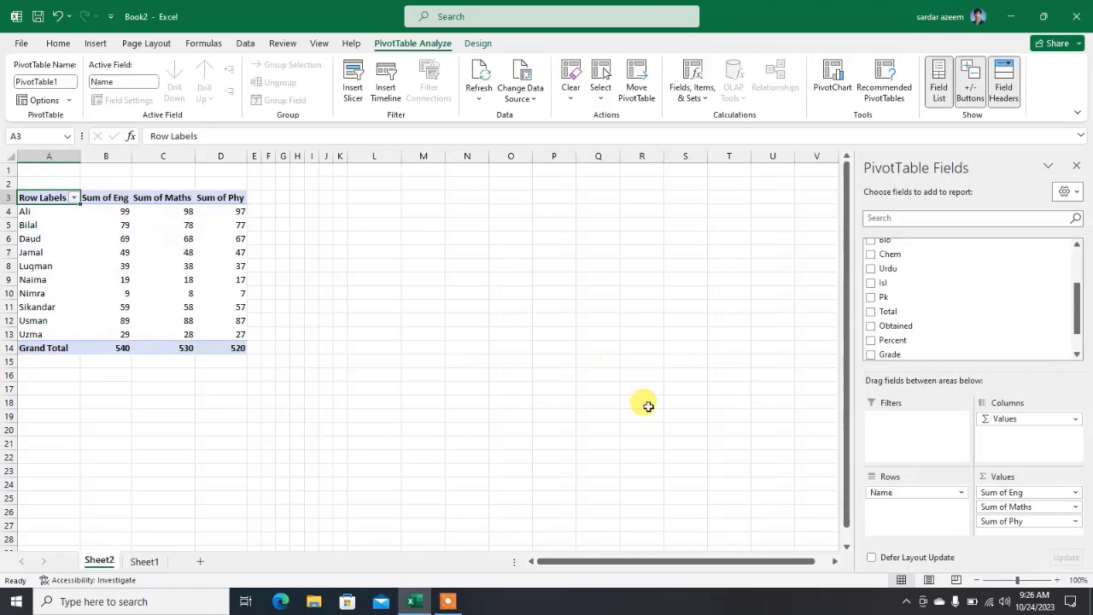
{"action": "left_click", "coordinate": [1075, 494]}
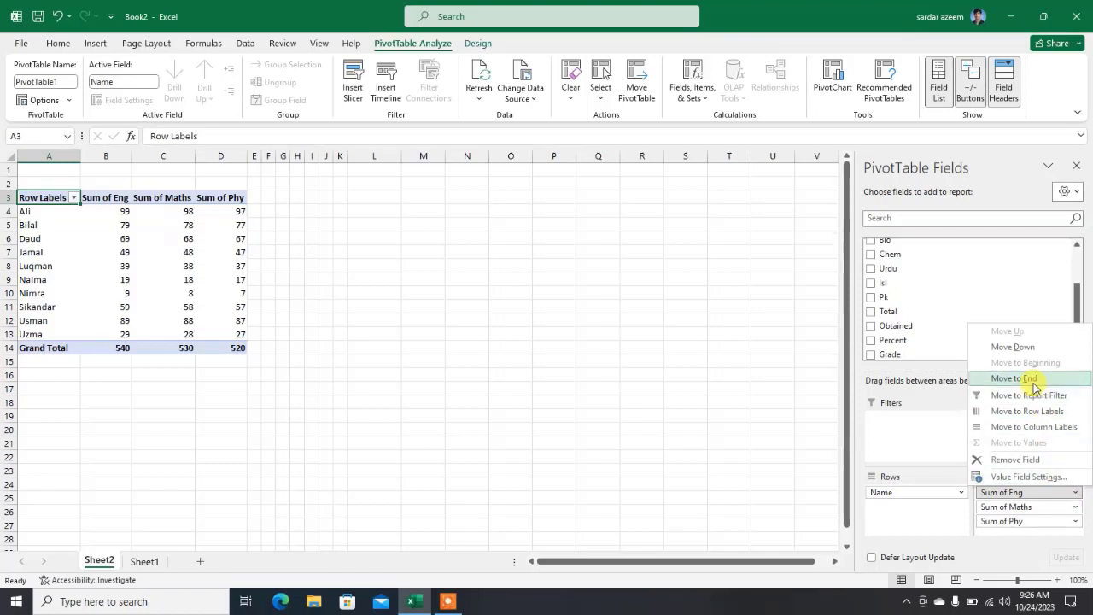
{"action": "left_click", "coordinate": [1013, 480]}
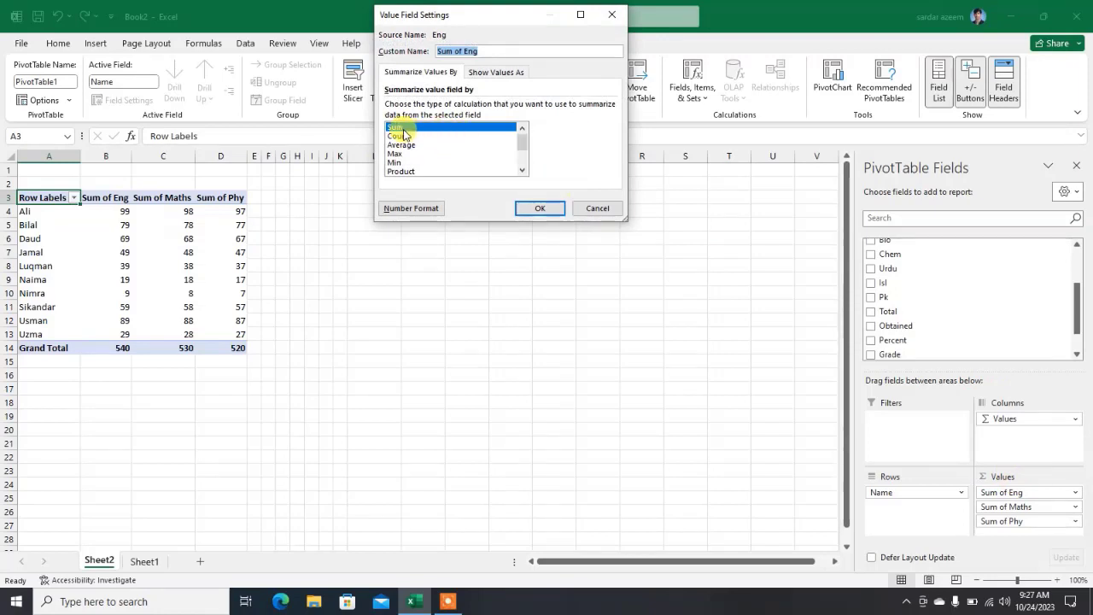
{"action": "left_click", "coordinate": [597, 209]}
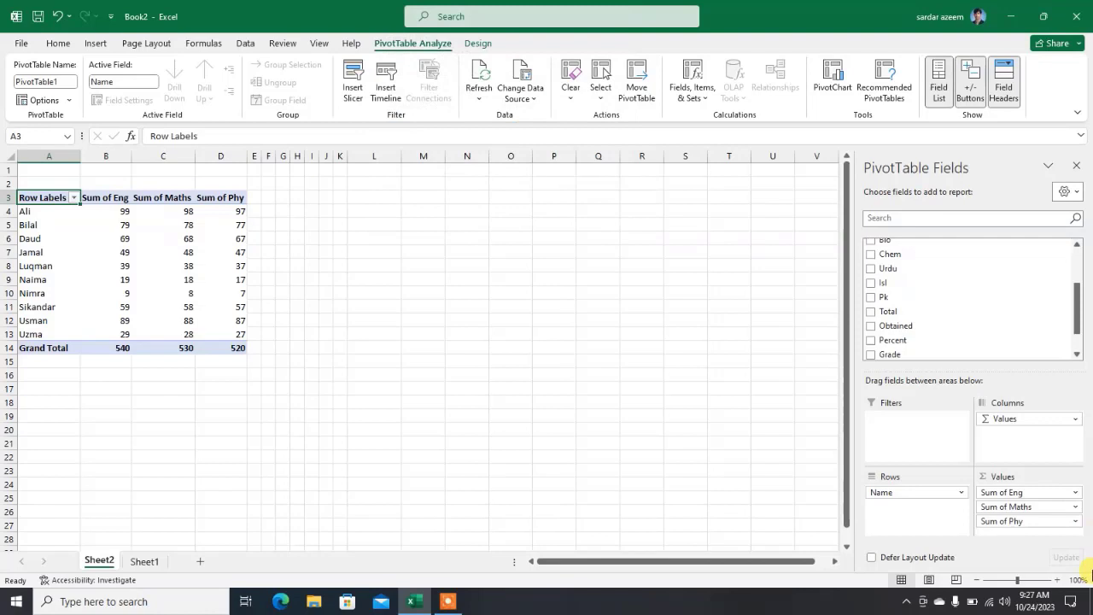
Change the Eng value field's summary calculation to Average
{"action": "left_click", "coordinate": [1077, 494]}
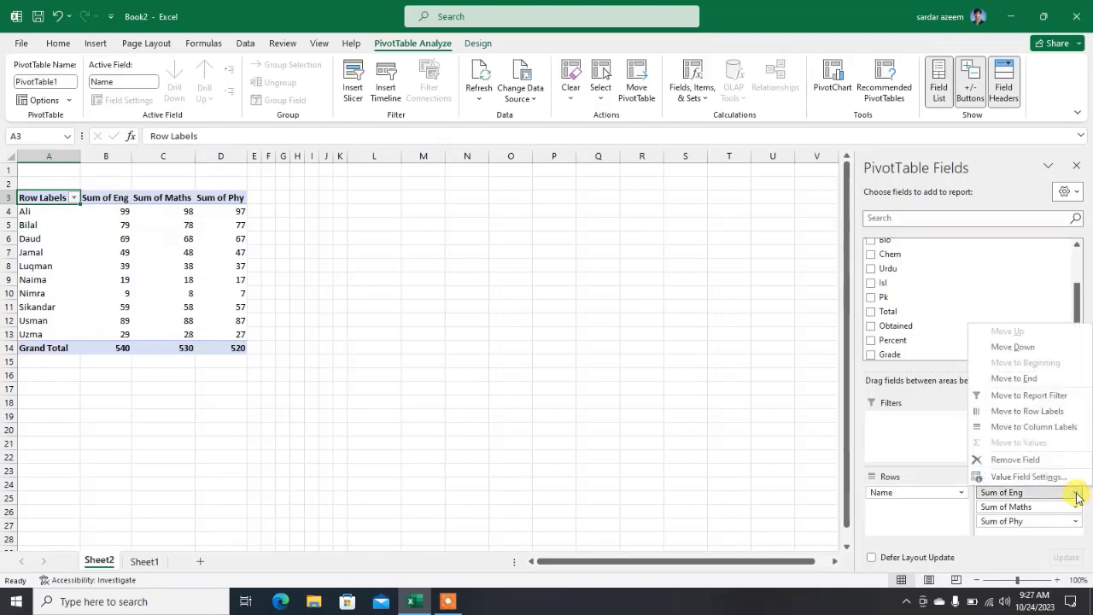
{"action": "left_click", "coordinate": [1021, 478]}
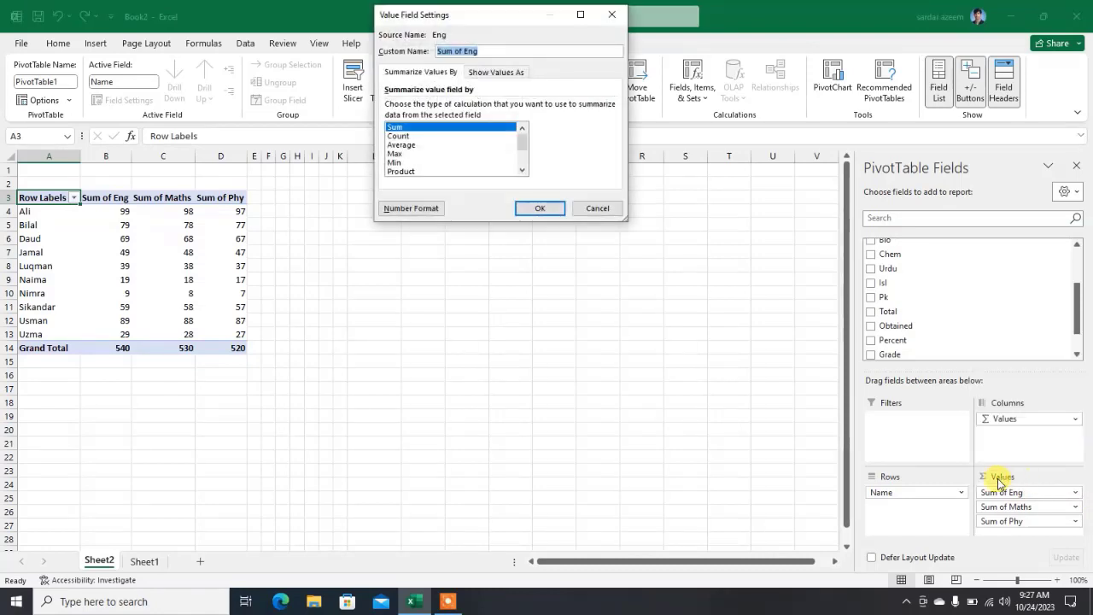
{"action": "left_click", "coordinate": [398, 136]}
{"action": "left_click", "coordinate": [395, 145]}
{"action": "left_click", "coordinate": [395, 154]}
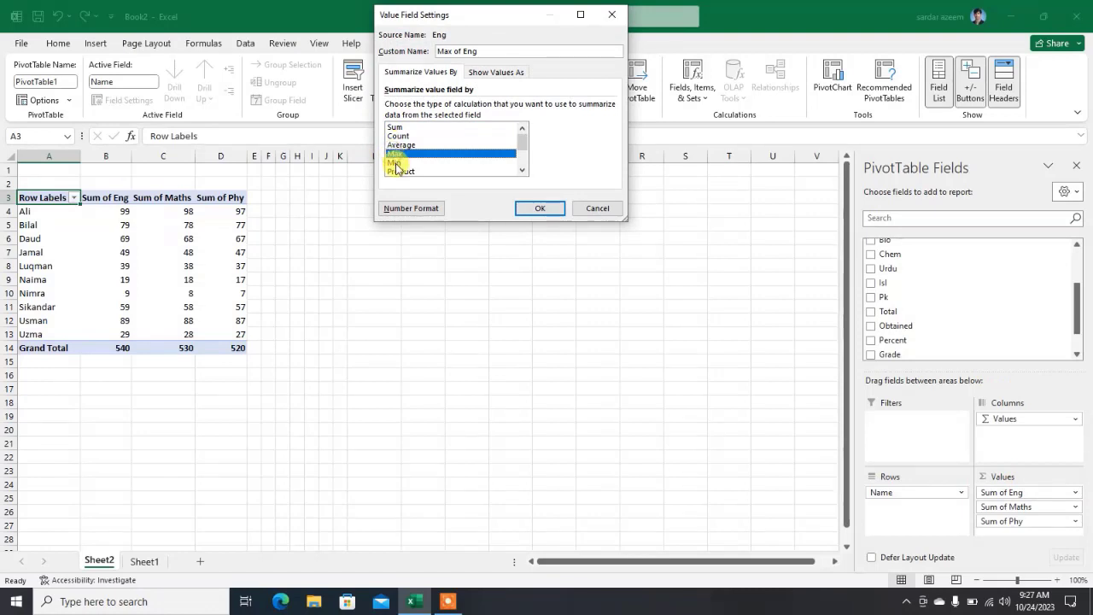
{"action": "left_click", "coordinate": [394, 163]}
{"action": "left_click", "coordinate": [399, 172]}
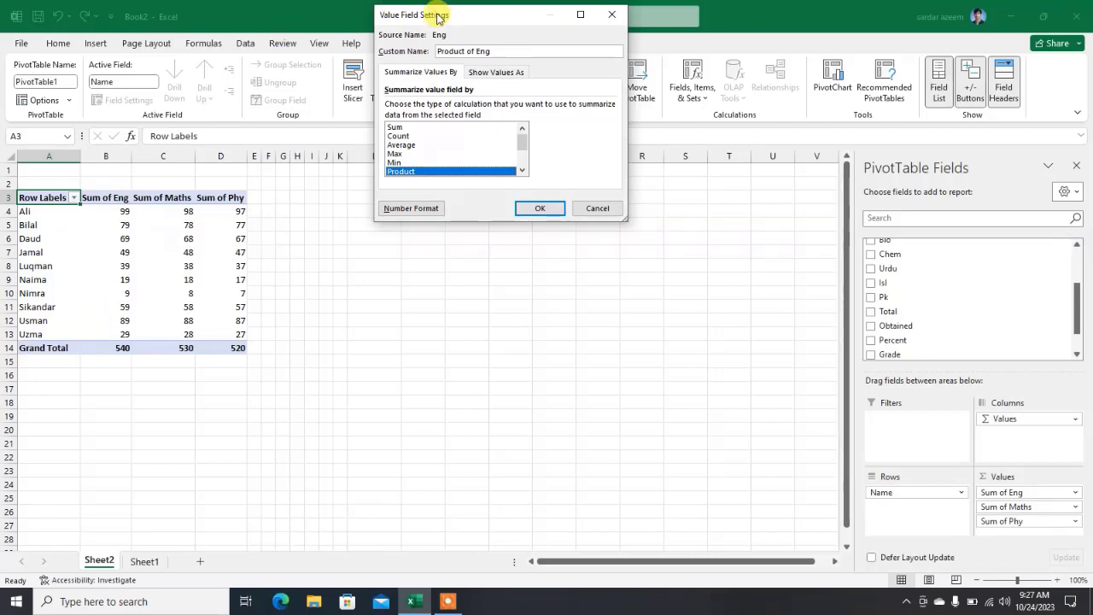
{"action": "left_click_drag", "start_coordinate": [437, 16], "coordinate": [520, 136]}
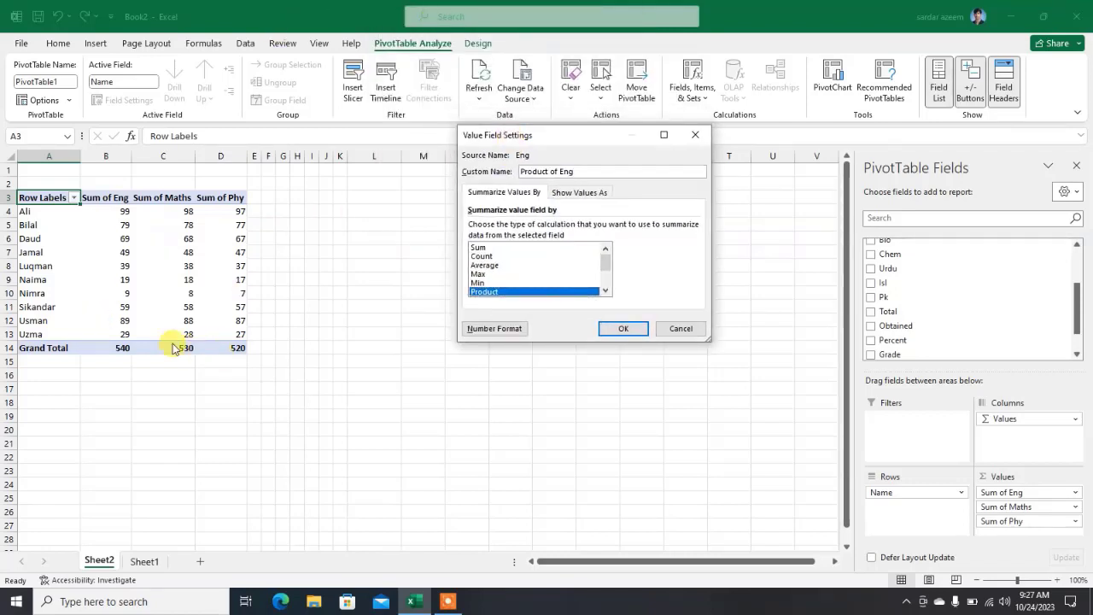
{"action": "left_click", "coordinate": [483, 257]}
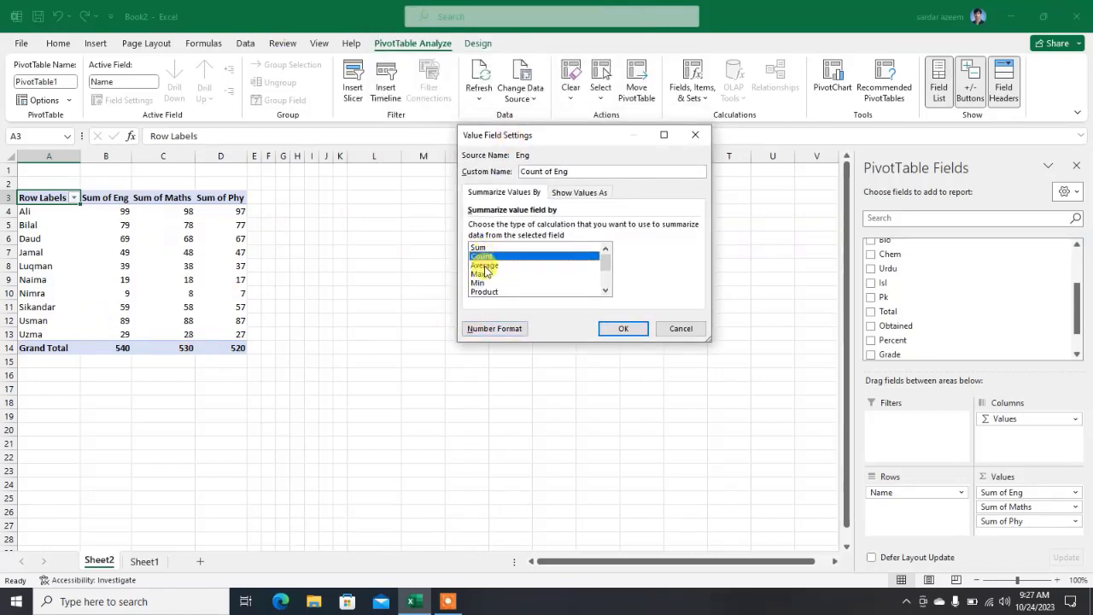
{"action": "left_click", "coordinate": [485, 265]}
{"action": "left_click", "coordinate": [624, 328]}
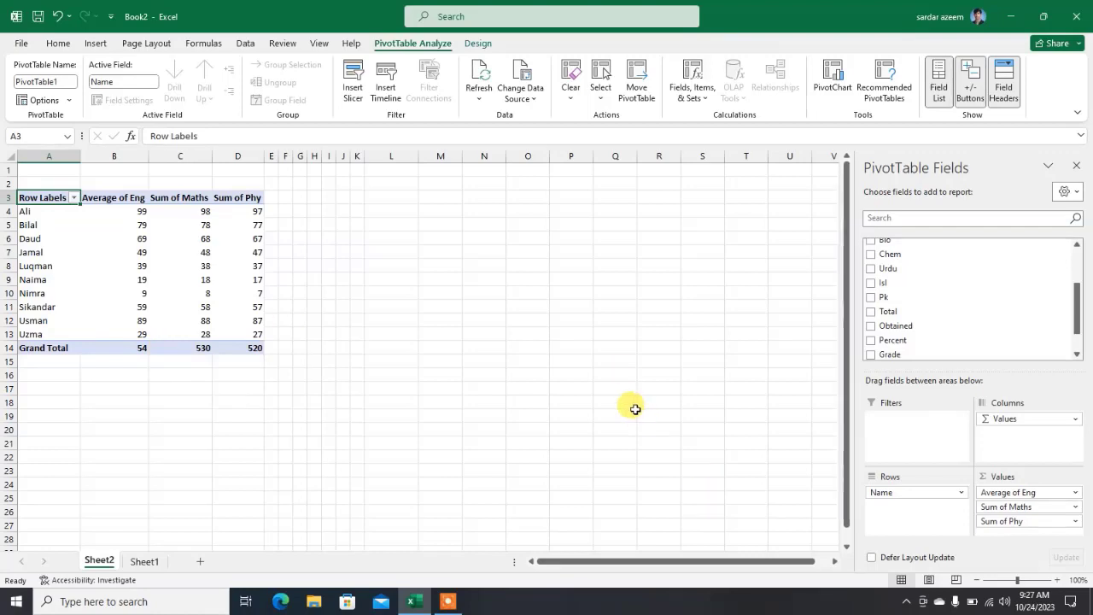
Move the PivotTable sheet after Sheet1 in the sheet order and return to Sheet1
{"action": "left_click", "coordinate": [554, 359]}
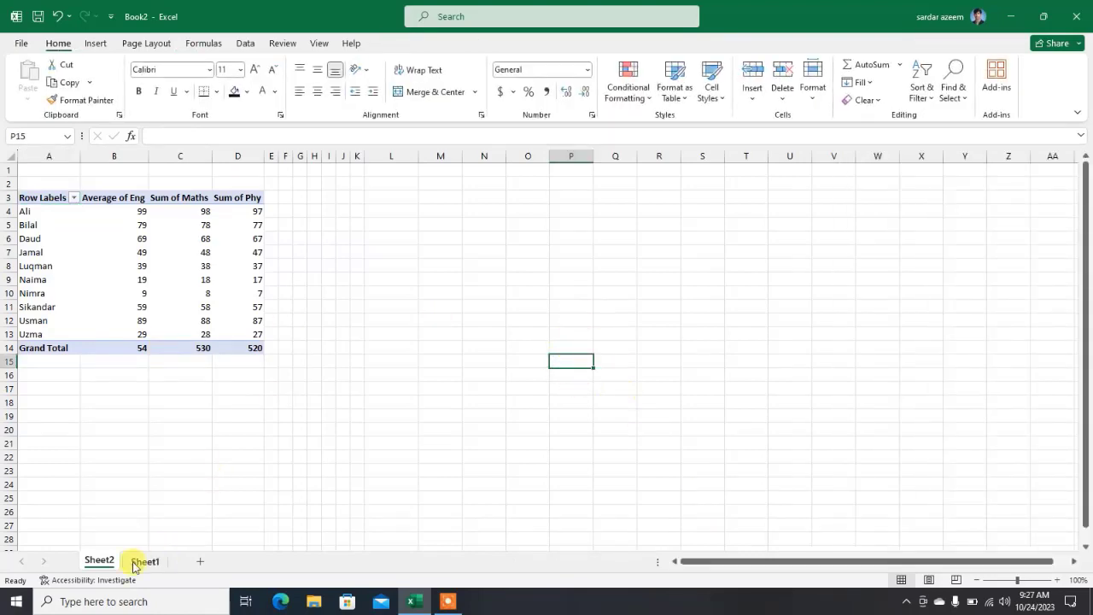
{"action": "left_click_drag", "start_coordinate": [111, 568], "coordinate": [185, 565]}
{"action": "left_click", "coordinate": [94, 563]}
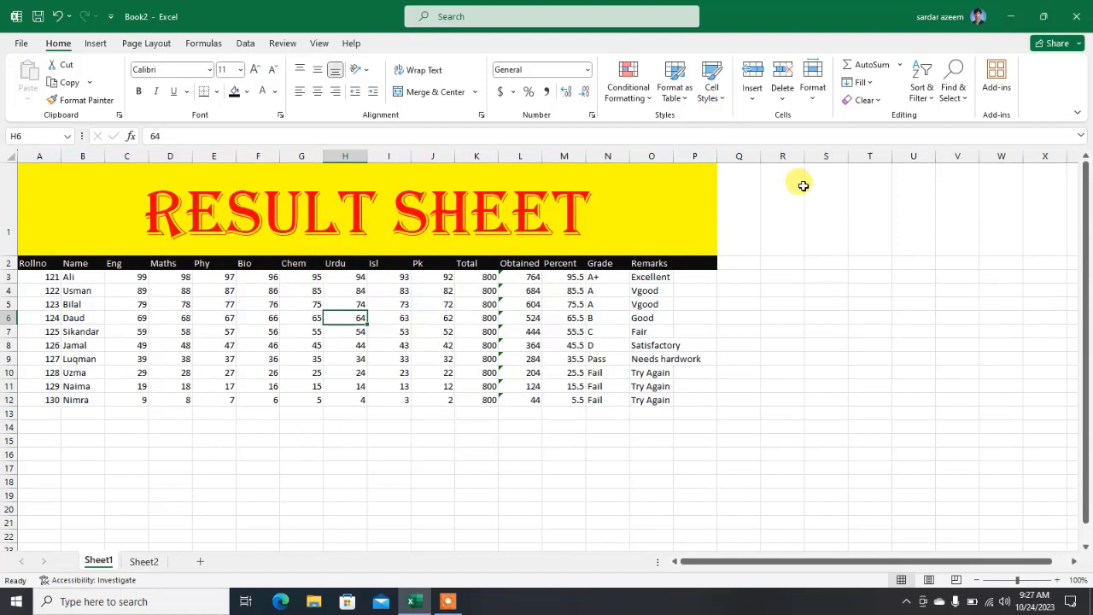
Insert a PivotTable from the result data A2:O12, placed on the existing worksheet at cell R2
{"action": "left_click", "coordinate": [878, 273]}
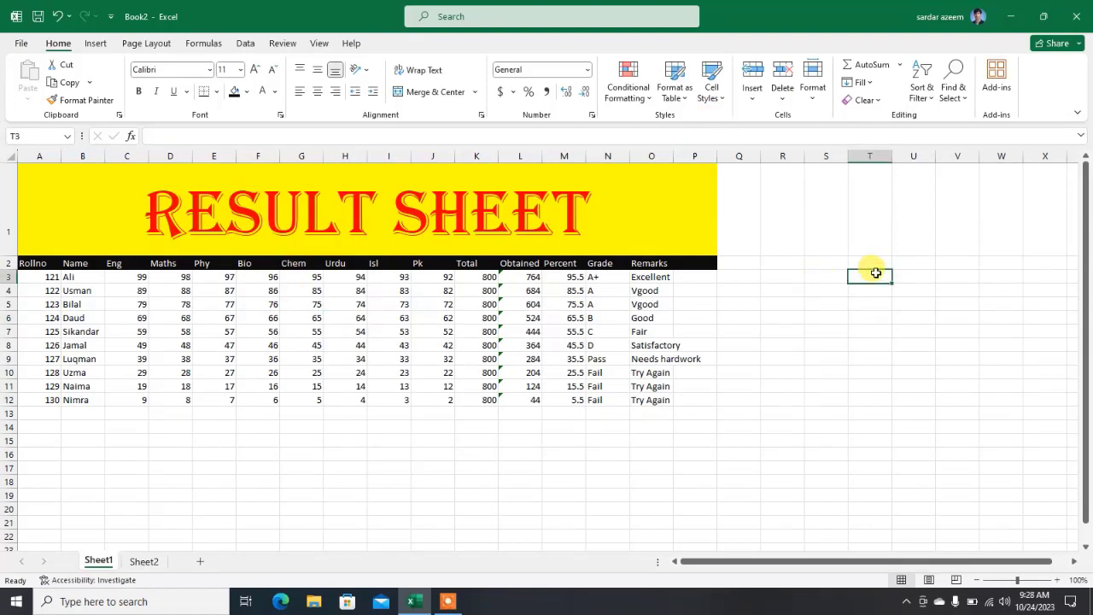
{"action": "left_click", "coordinate": [302, 329]}
{"action": "left_click", "coordinate": [100, 45]}
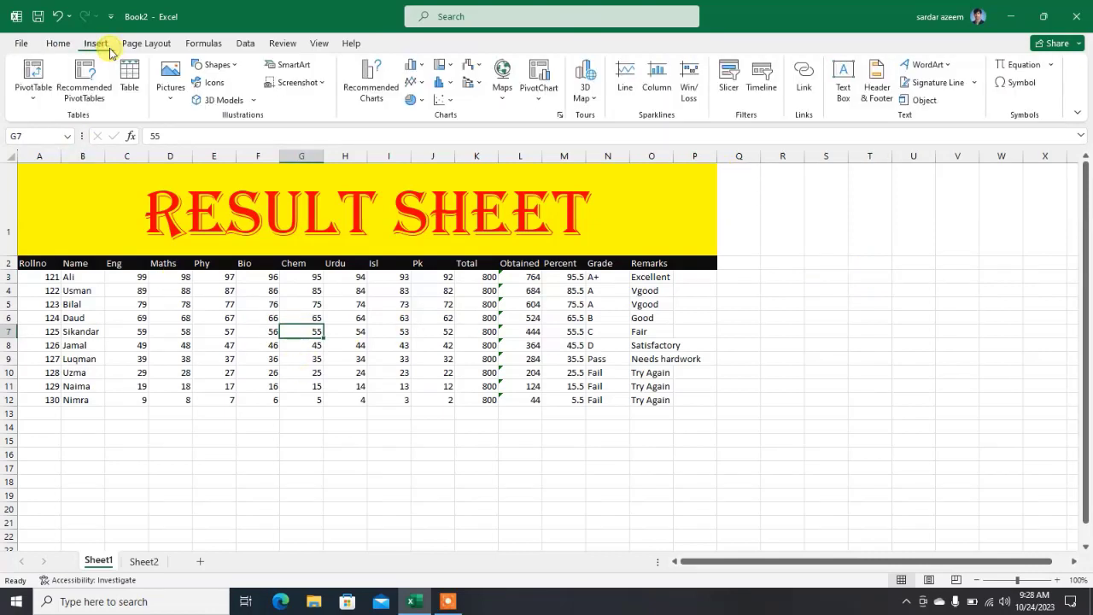
{"action": "left_click", "coordinate": [20, 100]}
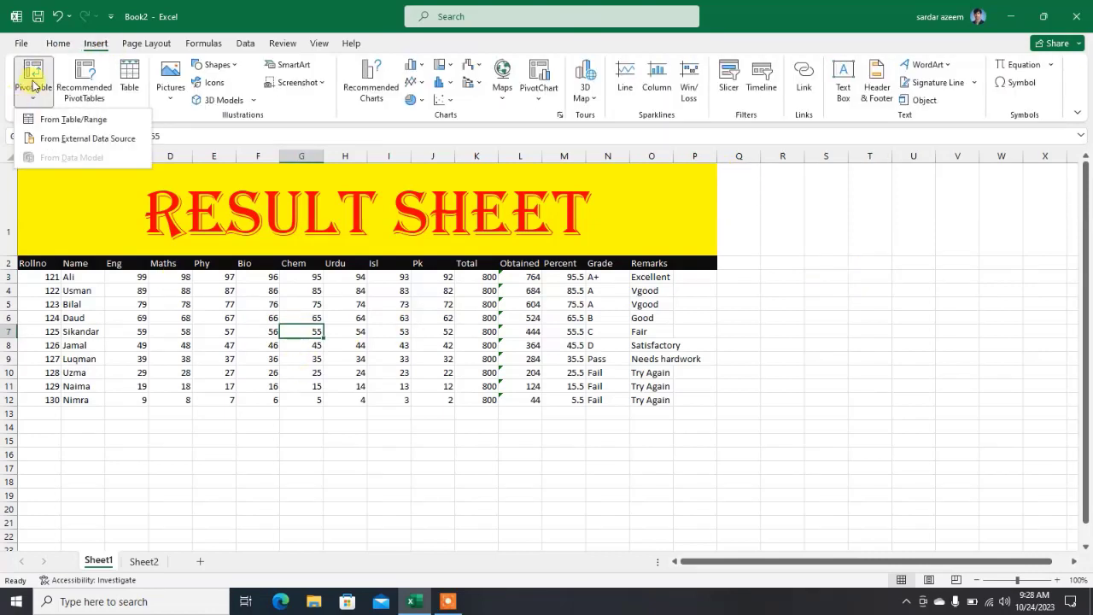
{"action": "left_click", "coordinate": [33, 83]}
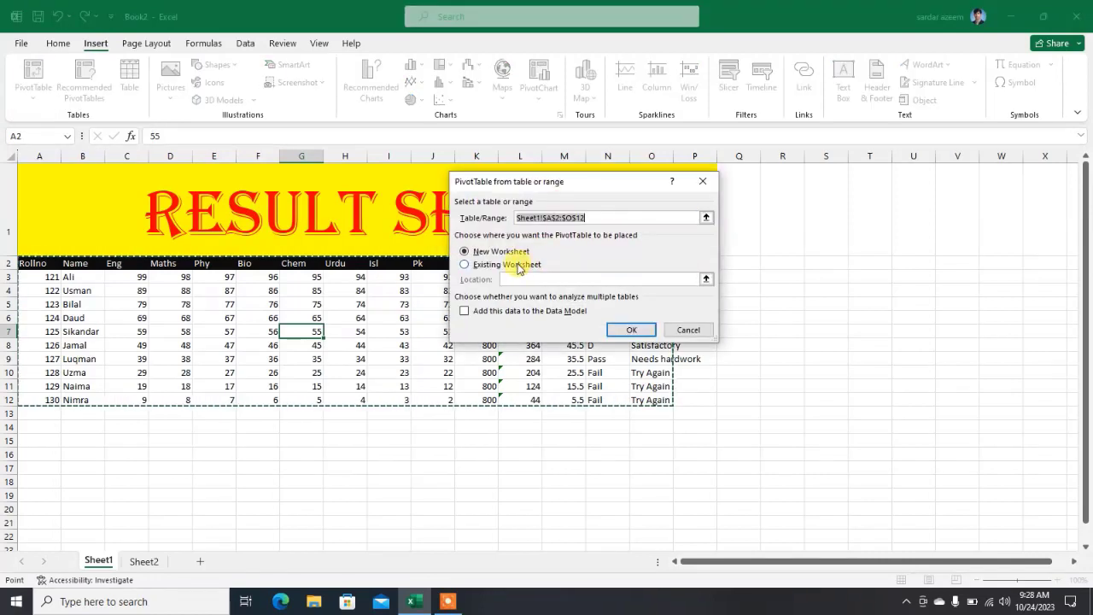
{"action": "left_click", "coordinate": [516, 266]}
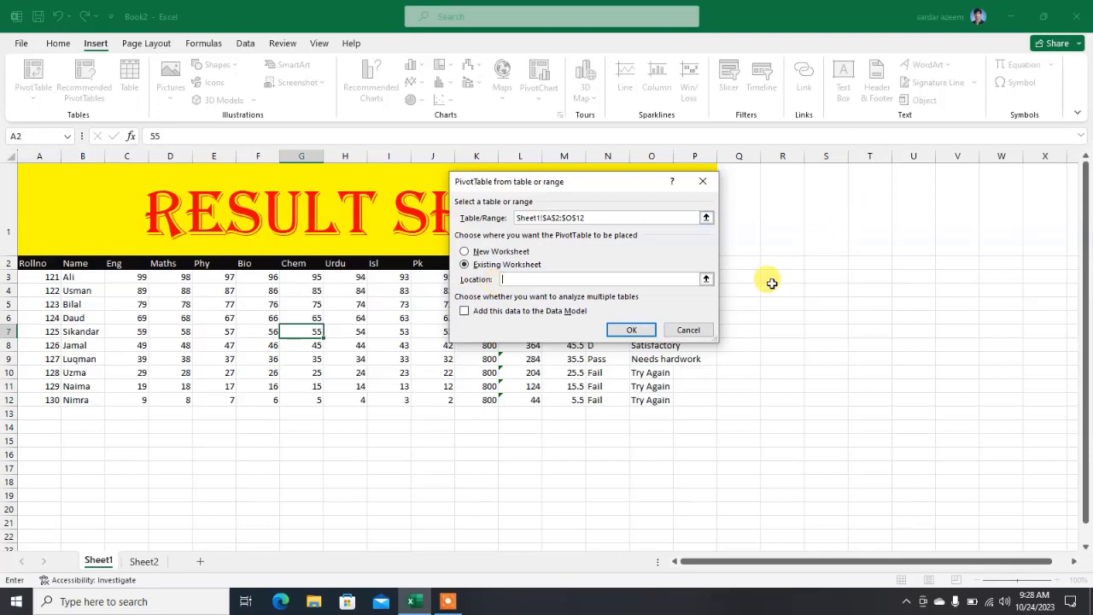
{"action": "left_click", "coordinate": [707, 280]}
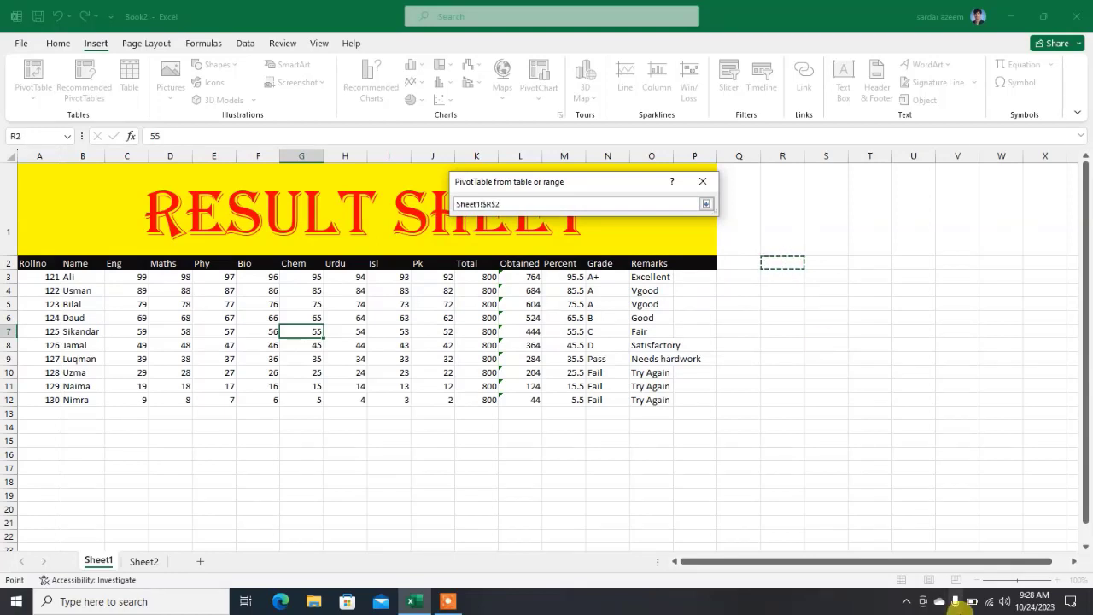
{"action": "left_click", "coordinate": [707, 205]}
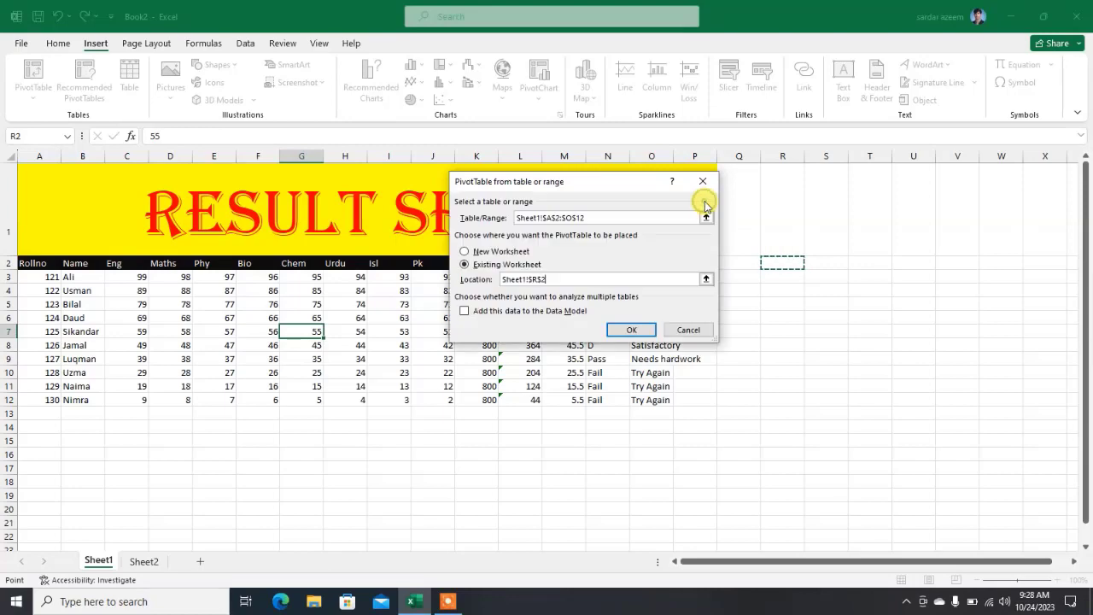
{"action": "left_click", "coordinate": [632, 329]}
Add the Name field as rows and Eng as a summed value to the new PivotTable, and close its field list
{"action": "left_click", "coordinate": [871, 259]}
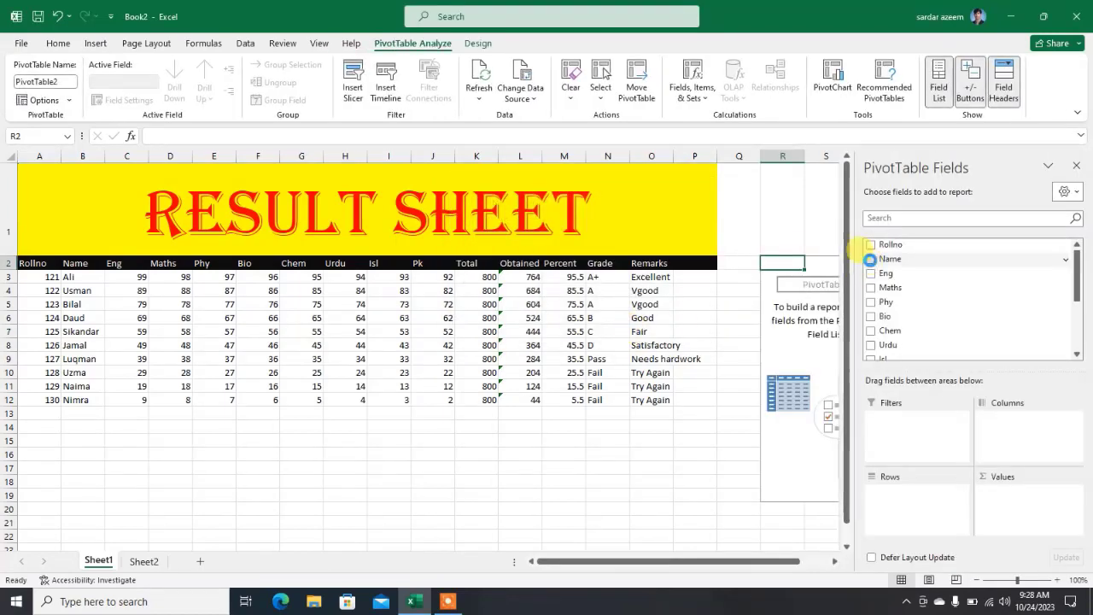
{"action": "left_click", "coordinate": [871, 274]}
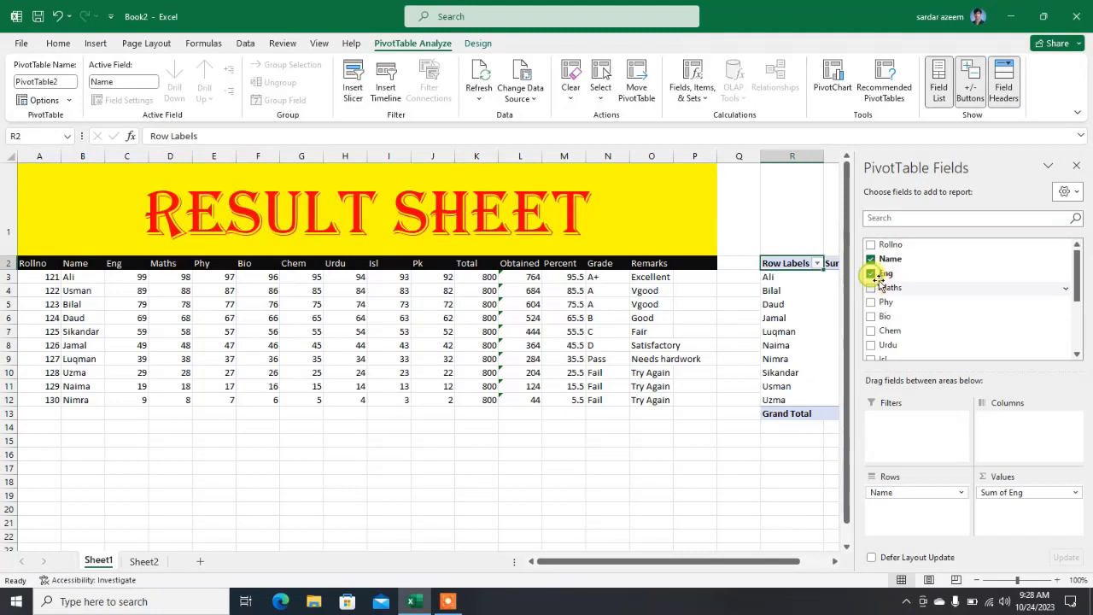
{"action": "left_click", "coordinate": [1076, 168]}
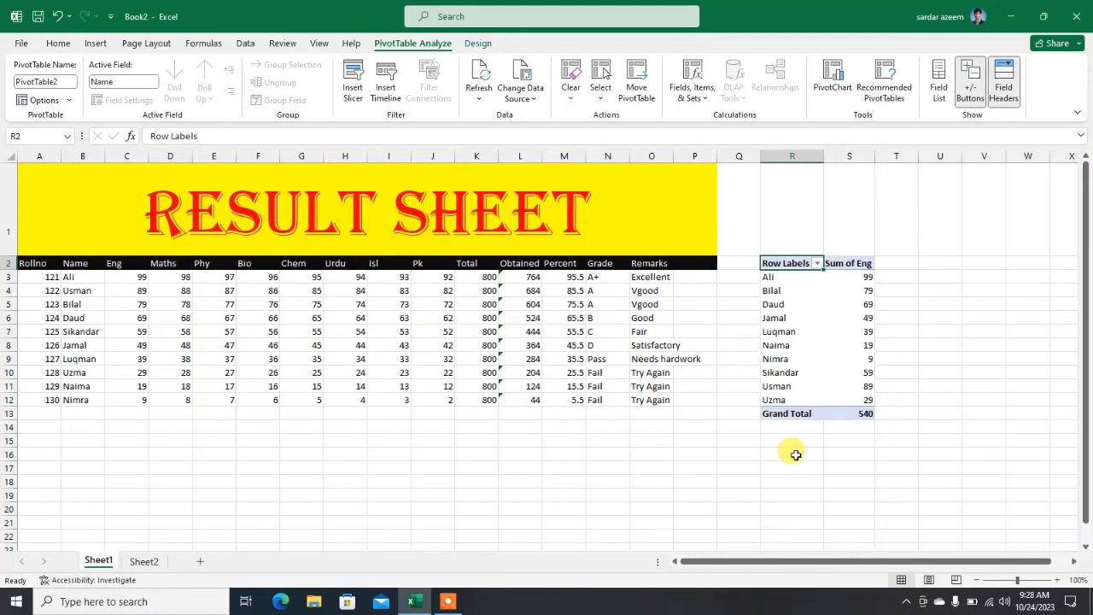
Preview the recommended PivotTables for the result data and insert the one summing Chem, Urdu and Isl by Grade
{"action": "left_click", "coordinate": [96, 44]}
{"action": "left_click", "coordinate": [247, 332]}
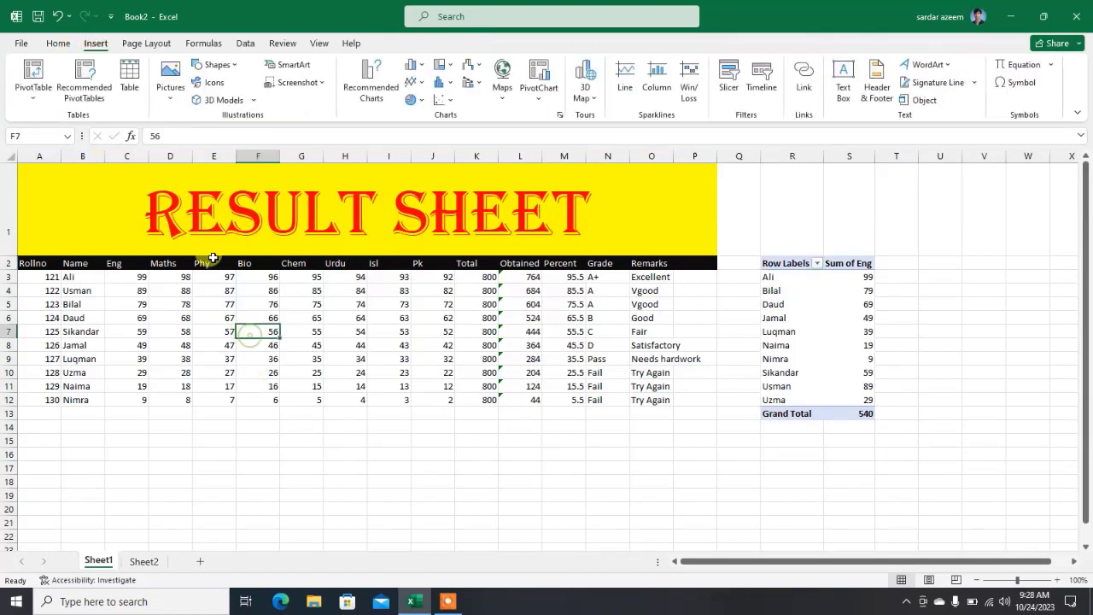
{"action": "left_click", "coordinate": [84, 79]}
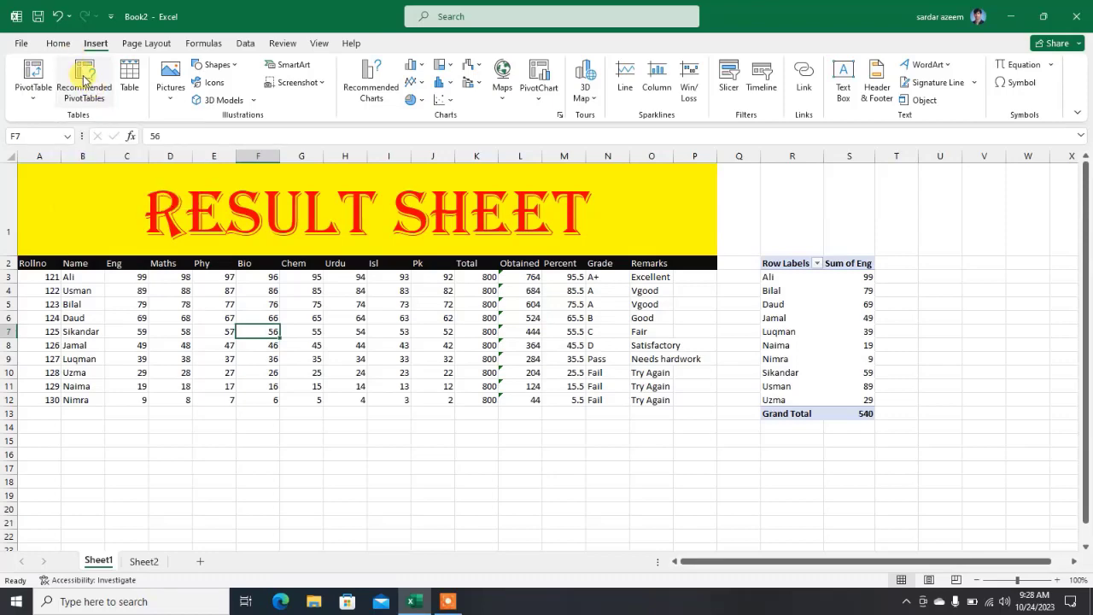
{"action": "left_click", "coordinate": [83, 80]}
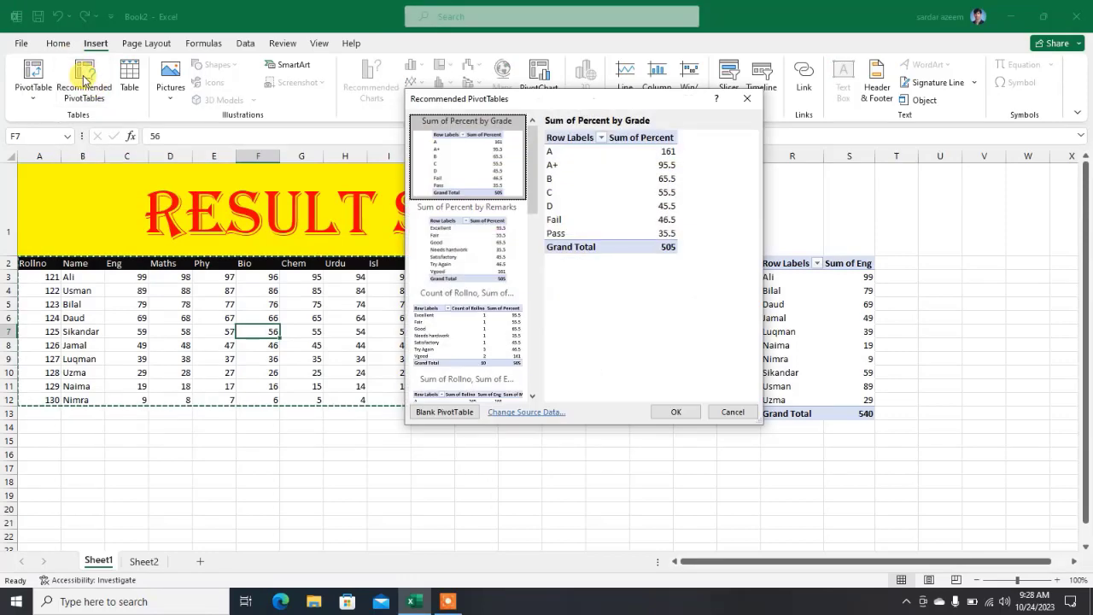
{"action": "left_click", "coordinate": [440, 261]}
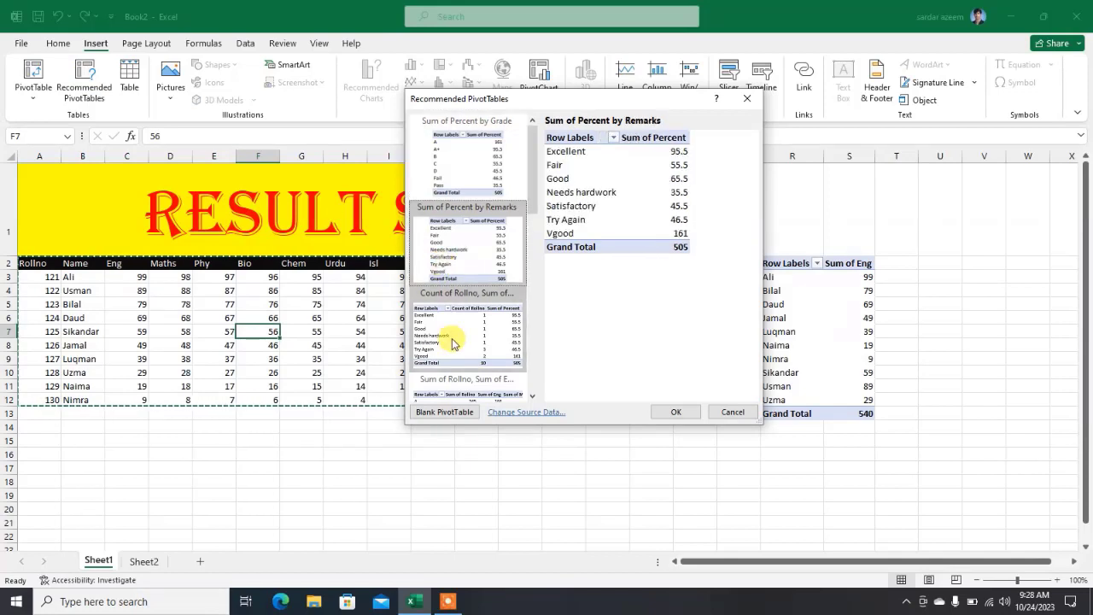
{"action": "left_click", "coordinate": [453, 342]}
{"action": "scroll", "coordinate": [461, 316], "scroll_direction": "down", "scroll_amount": 5}
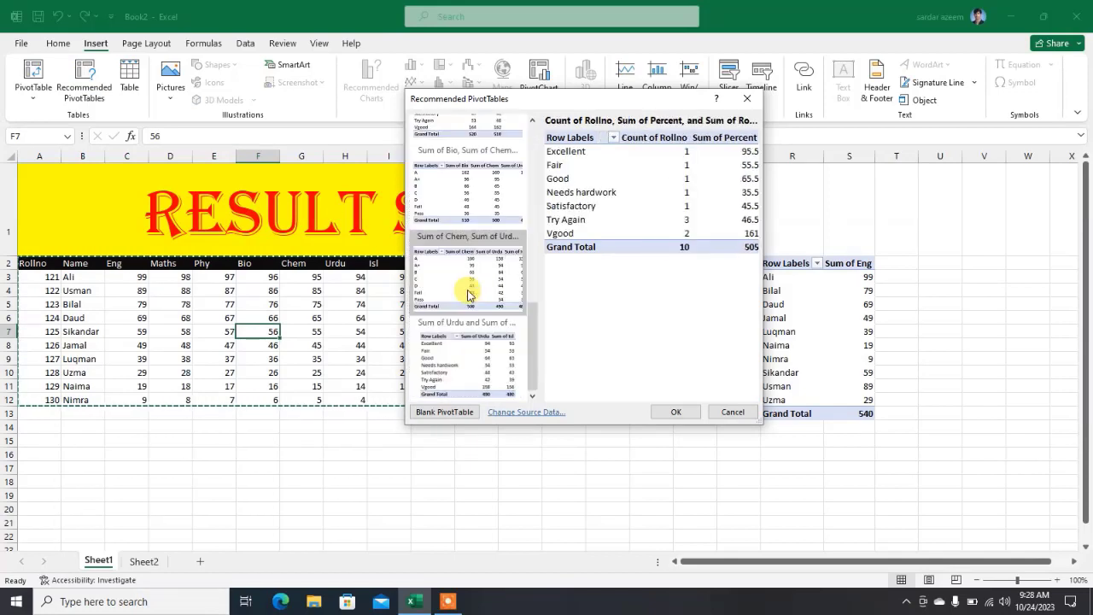
{"action": "left_click", "coordinate": [456, 335]}
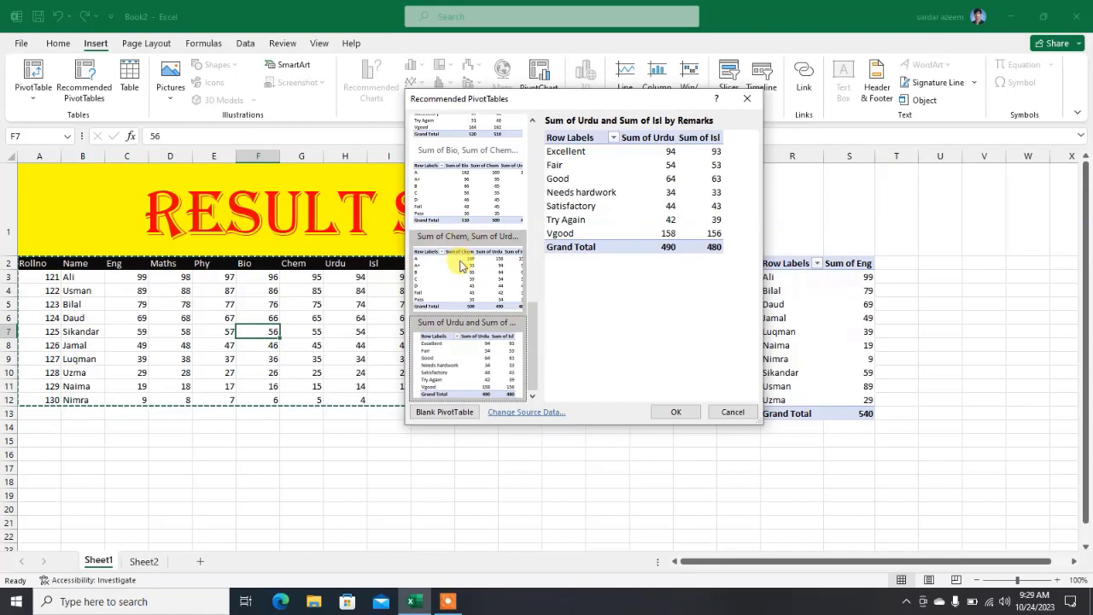
{"action": "left_click", "coordinate": [459, 265]}
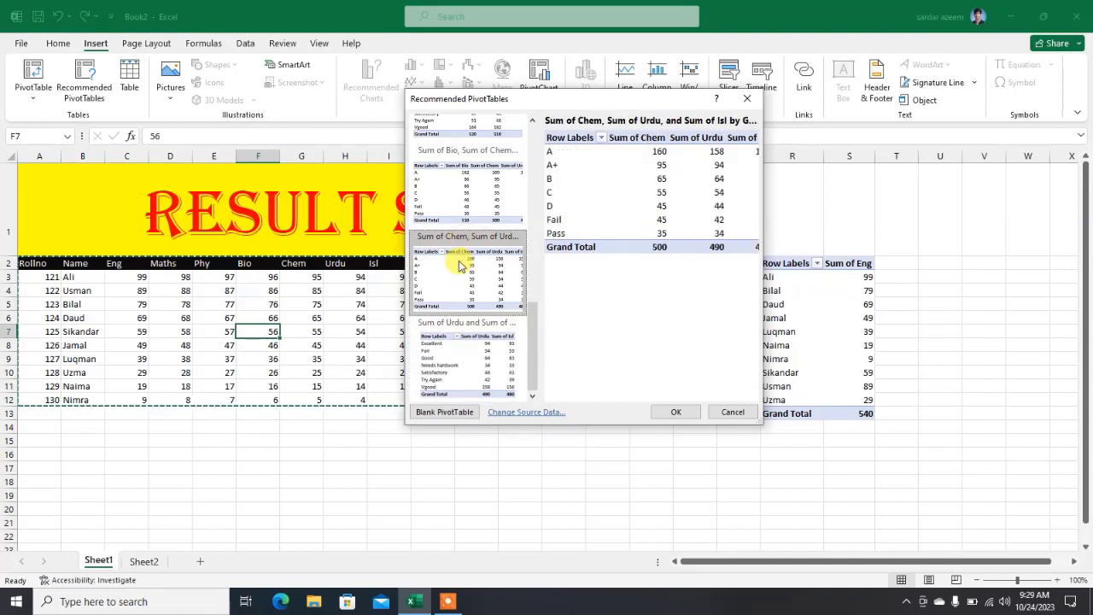
{"action": "left_click", "coordinate": [688, 413]}
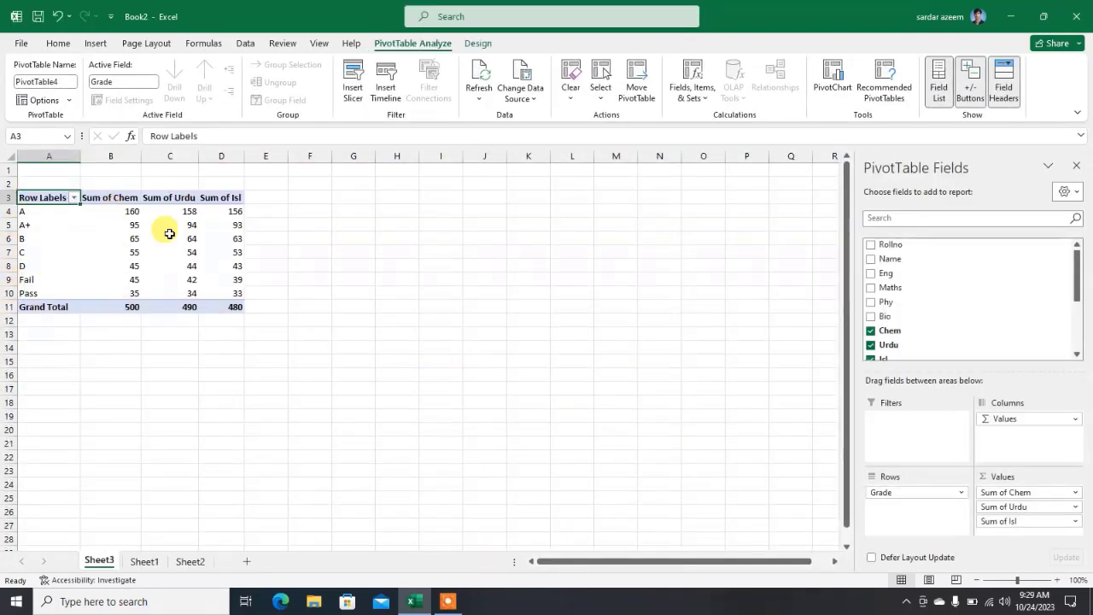
Remove the Chem, Urdu and Isl fields from the PivotTable by Grade
{"action": "mouse_move", "coordinate": [240, 307]}
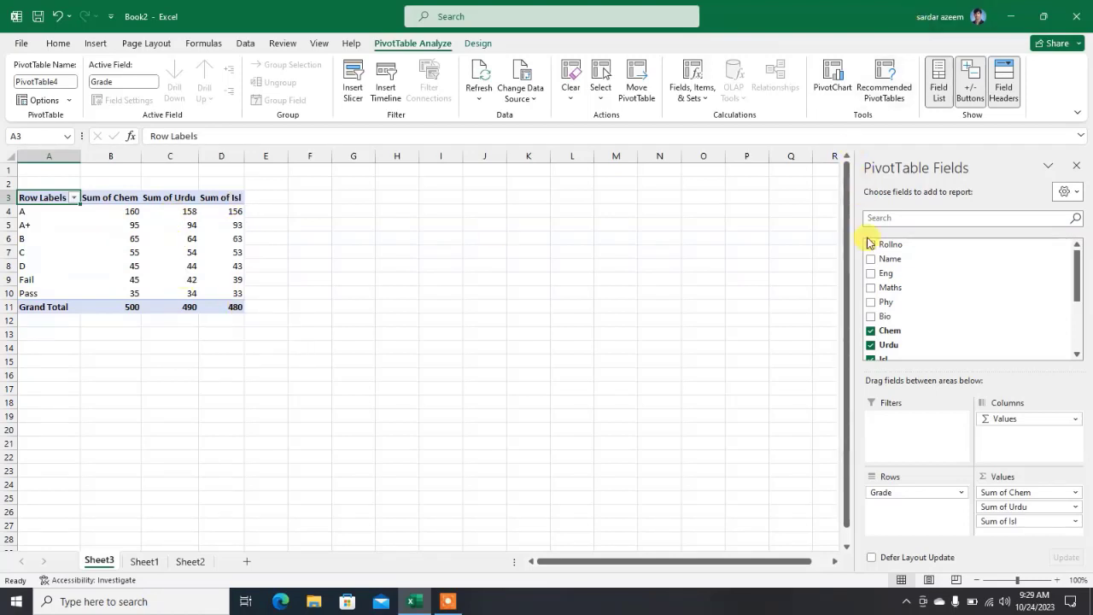
{"action": "left_click", "coordinate": [871, 332]}
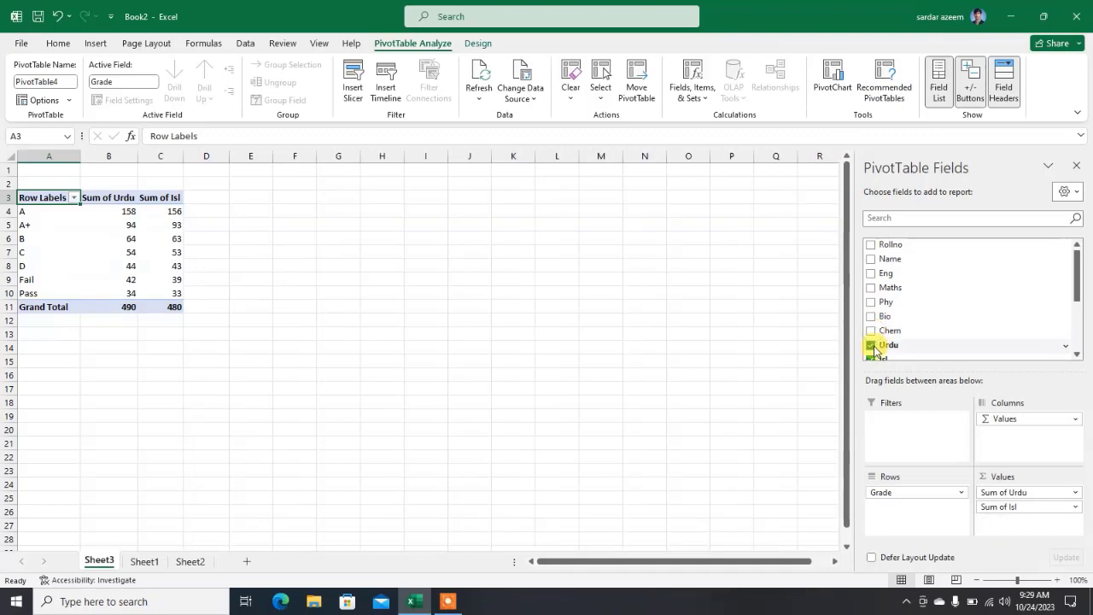
{"action": "left_click", "coordinate": [871, 344]}
{"action": "scroll", "coordinate": [876, 350], "scroll_direction": "down", "scroll_amount": 2}
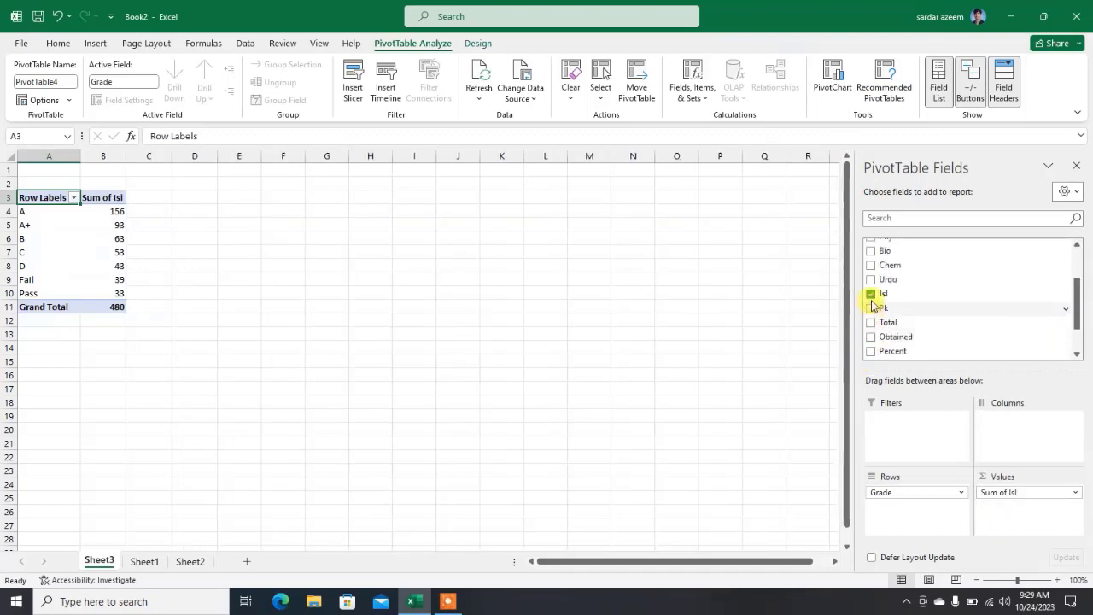
{"action": "left_click", "coordinate": [871, 293]}
Add the Total, Obtained and Percent fields as summed values to the PivotTable by Grade
{"action": "left_click", "coordinate": [872, 322]}
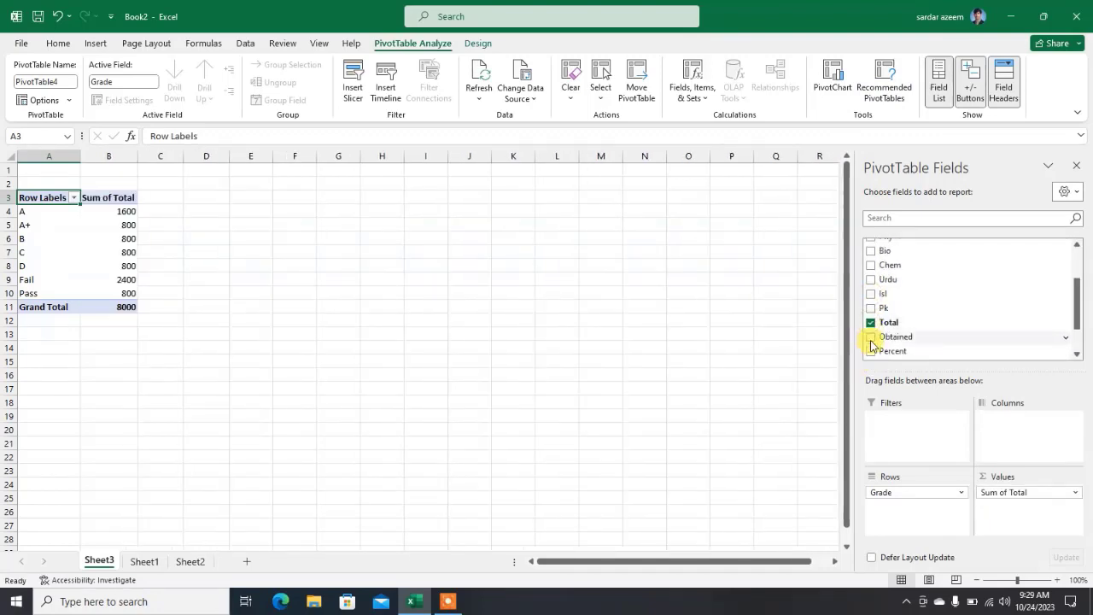
{"action": "left_click", "coordinate": [871, 337]}
{"action": "left_click", "coordinate": [871, 351]}
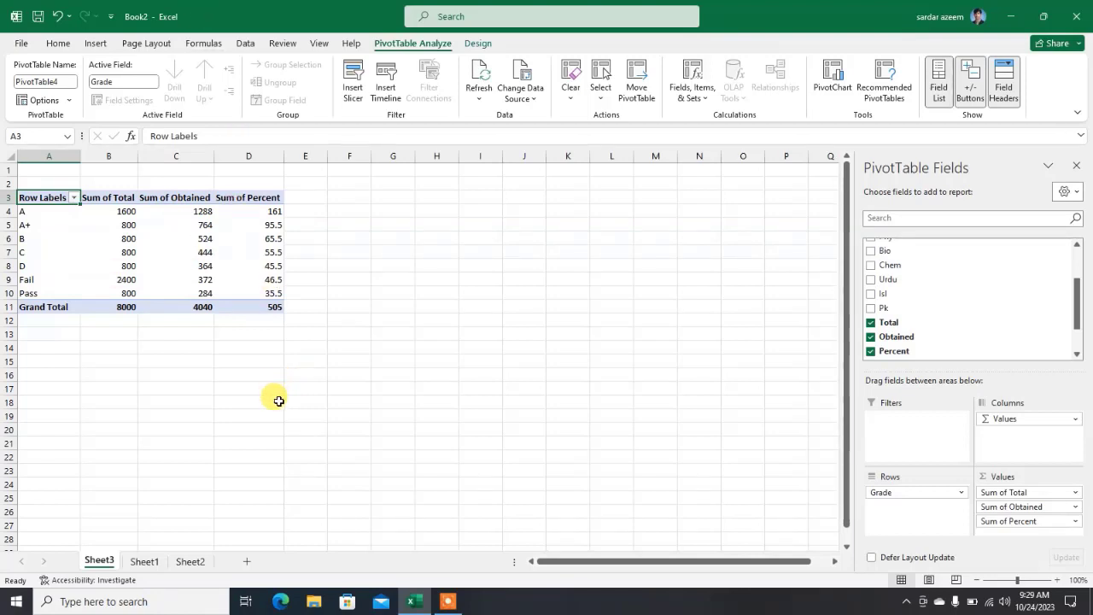
Move Sheet3 to the end of the sheet order and return to an empty cell on Sheet1
{"action": "mouse_move", "coordinate": [99, 561]}
{"action": "left_mouse_down"}
{"action": "mouse_move", "coordinate": [231, 556]}
{"action": "mouse_move", "coordinate": [224, 570]}
{"action": "left_mouse_up"}
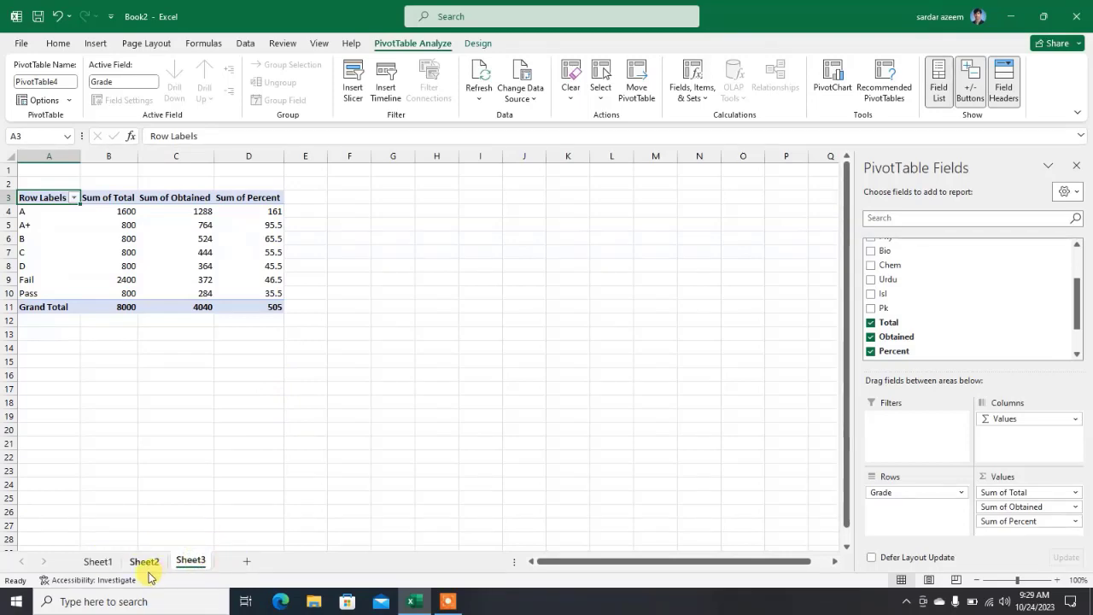
{"action": "left_click", "coordinate": [104, 565]}
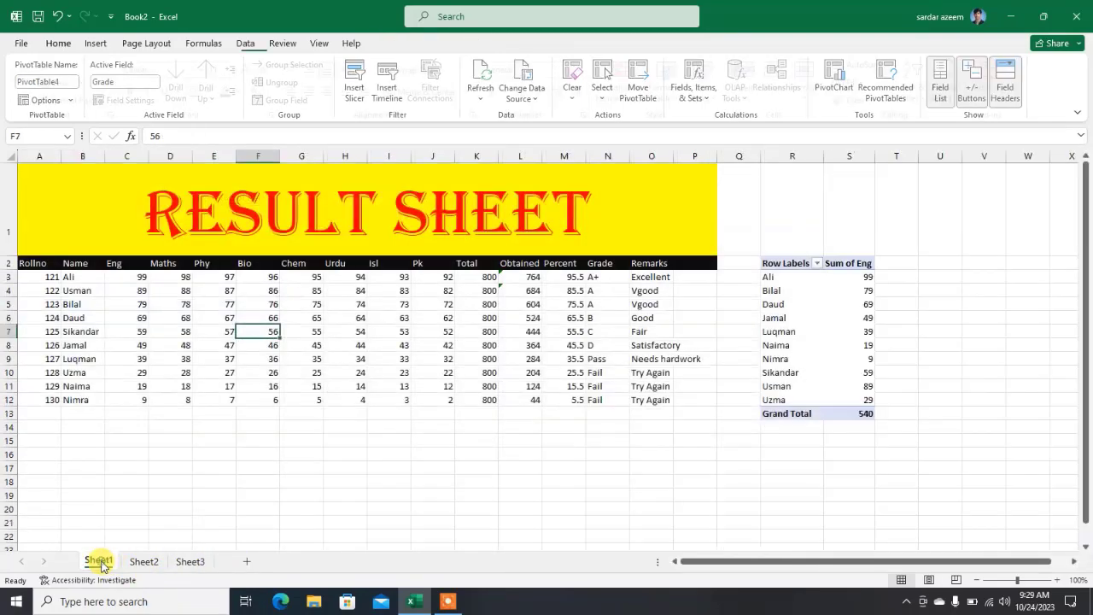
{"action": "left_click", "coordinate": [151, 430]}
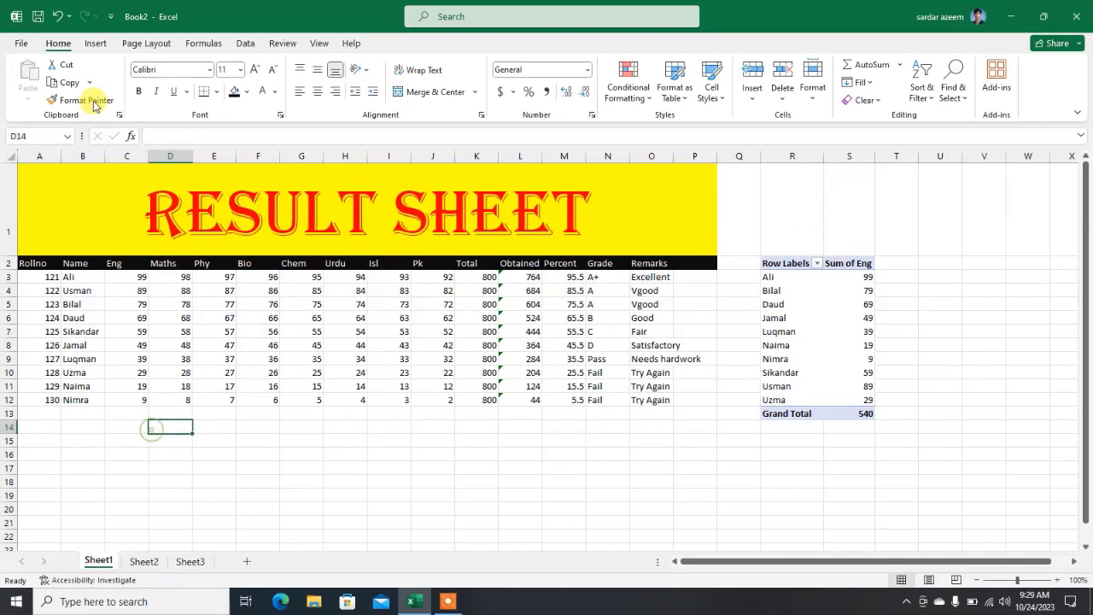
Copy the result data A2:P12 from Sheet1 into a new worksheet, starting at cell A1
{"action": "left_click", "coordinate": [93, 44]}
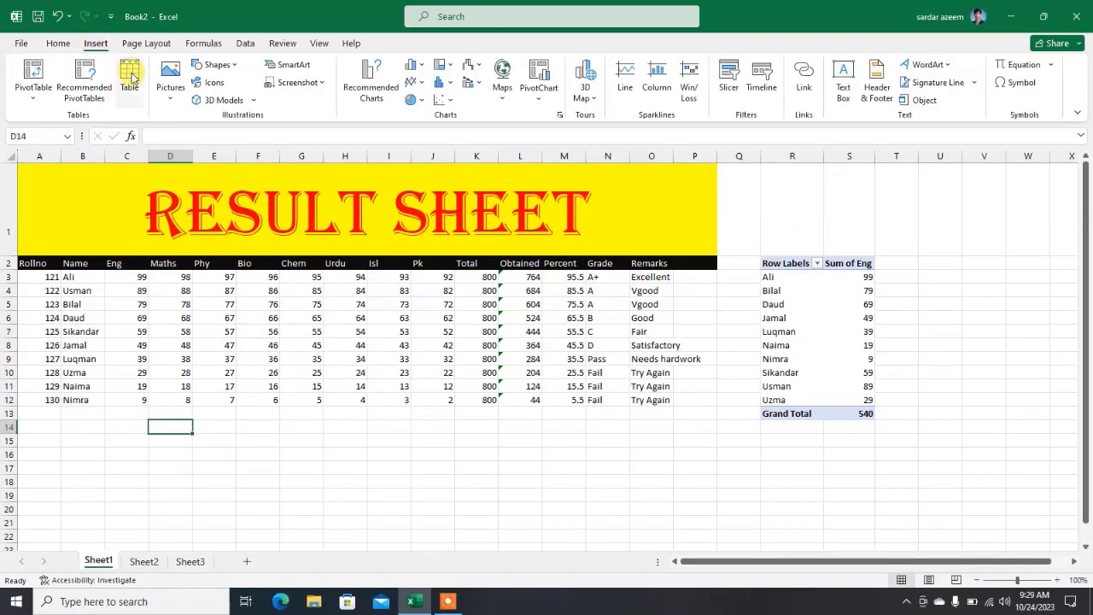
{"action": "left_click_drag", "start_coordinate": [693, 398], "coordinate": [29, 261]}
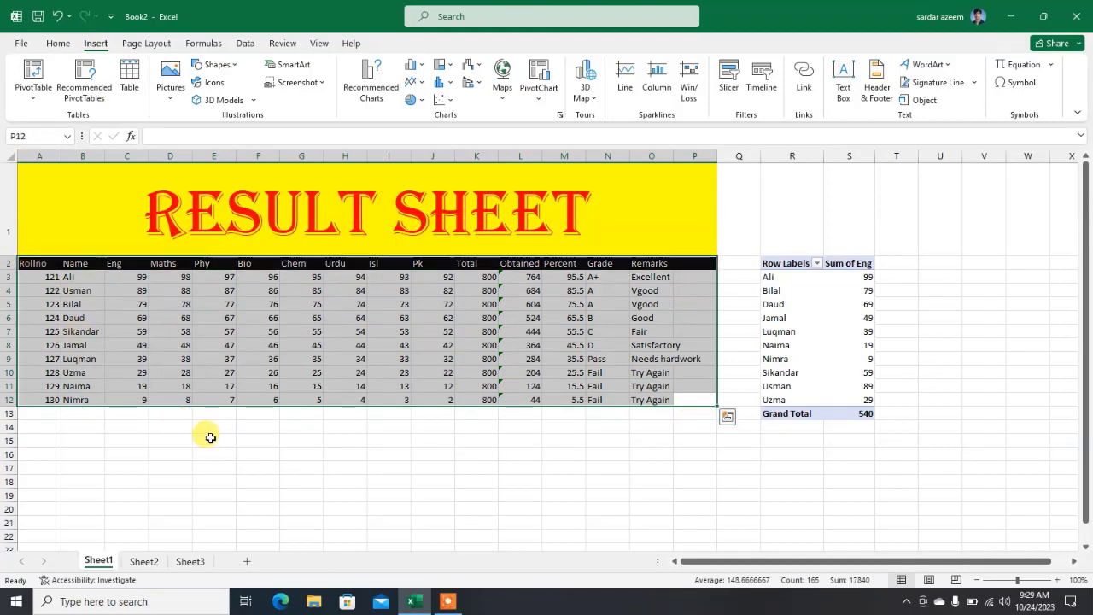
{"action": "key", "text": "ctrl+c"}
{"action": "left_click", "coordinate": [247, 562]}
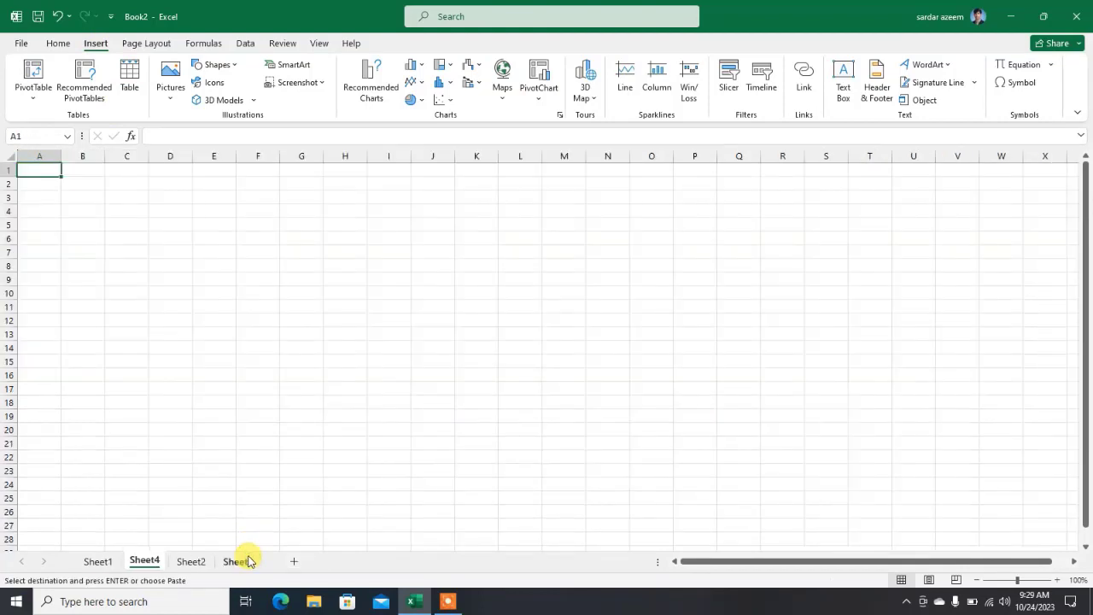
{"action": "key", "text": "ctrl+v"}
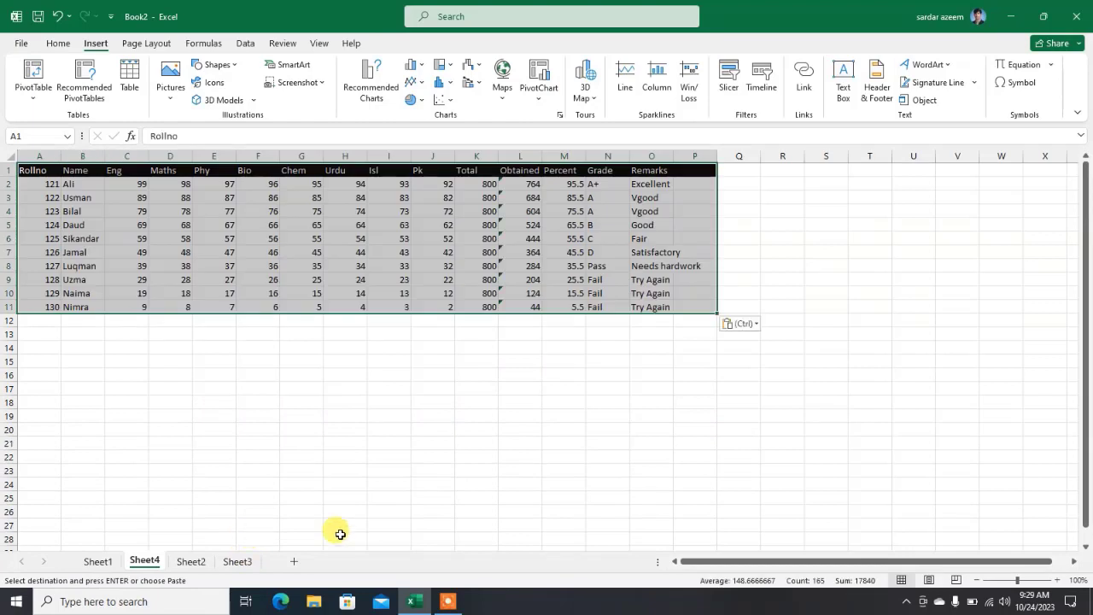
{"action": "left_click", "coordinate": [391, 373]}
Convert the copied data A1:O11 into a table with headers
{"action": "left_click", "coordinate": [326, 212]}
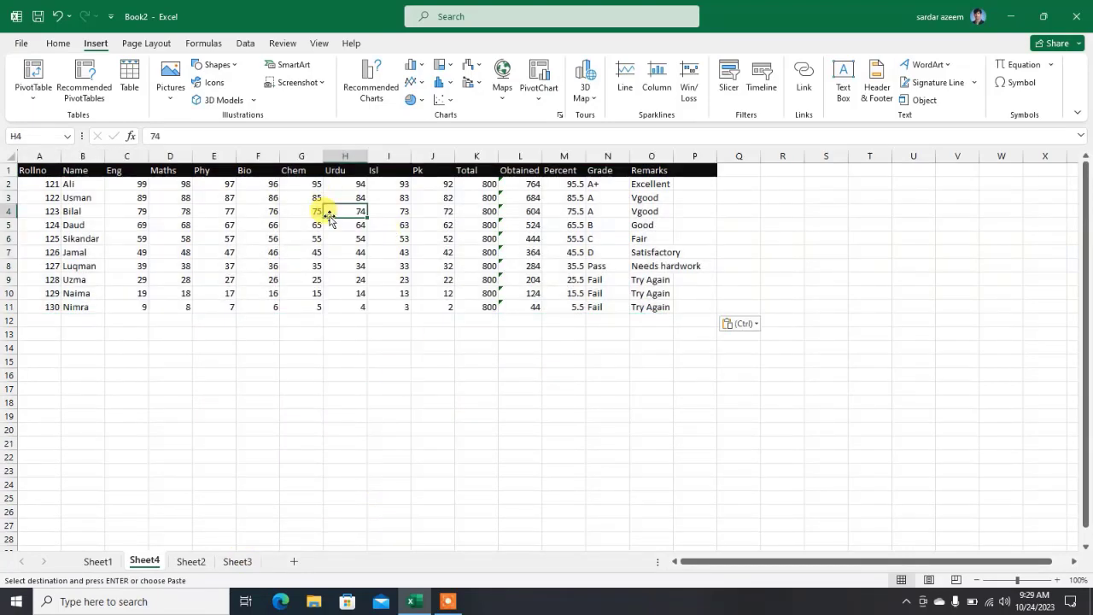
{"action": "left_click", "coordinate": [281, 240]}
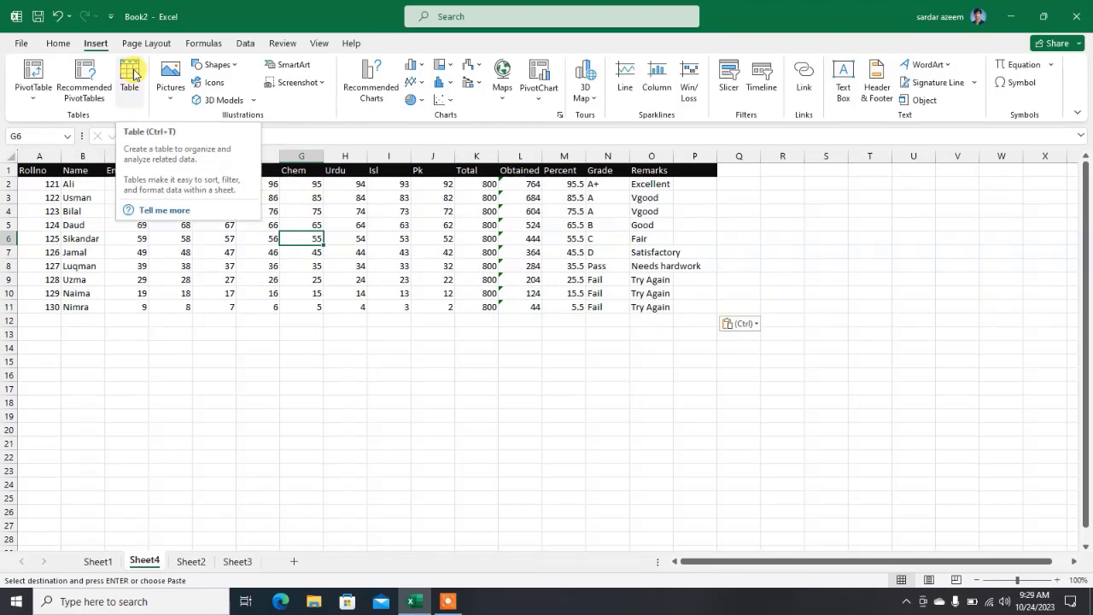
{"action": "left_click", "coordinate": [130, 76]}
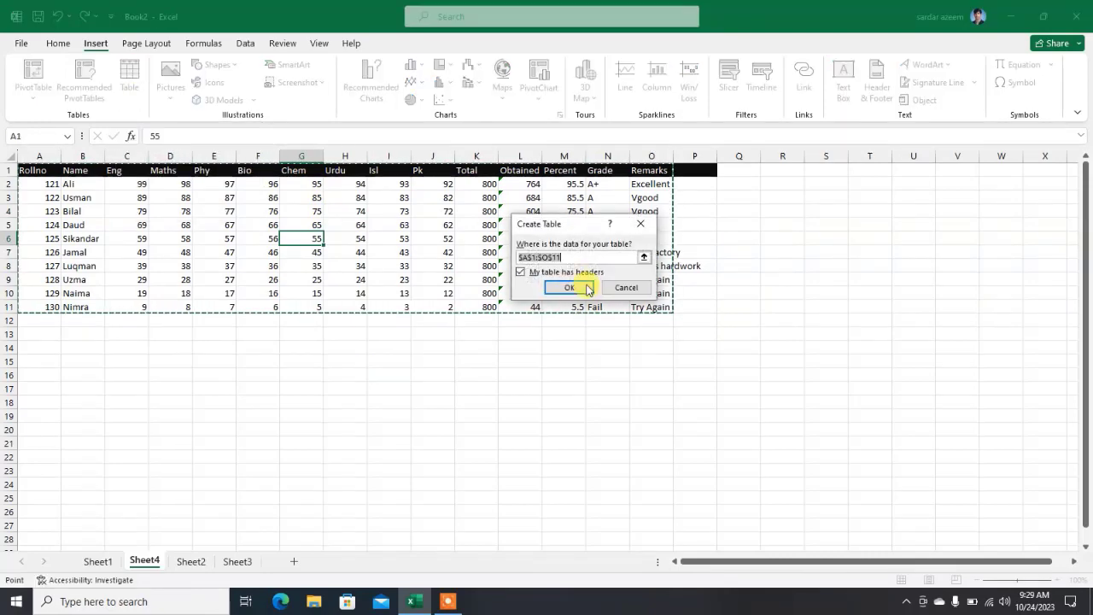
{"action": "left_click", "coordinate": [569, 288]}
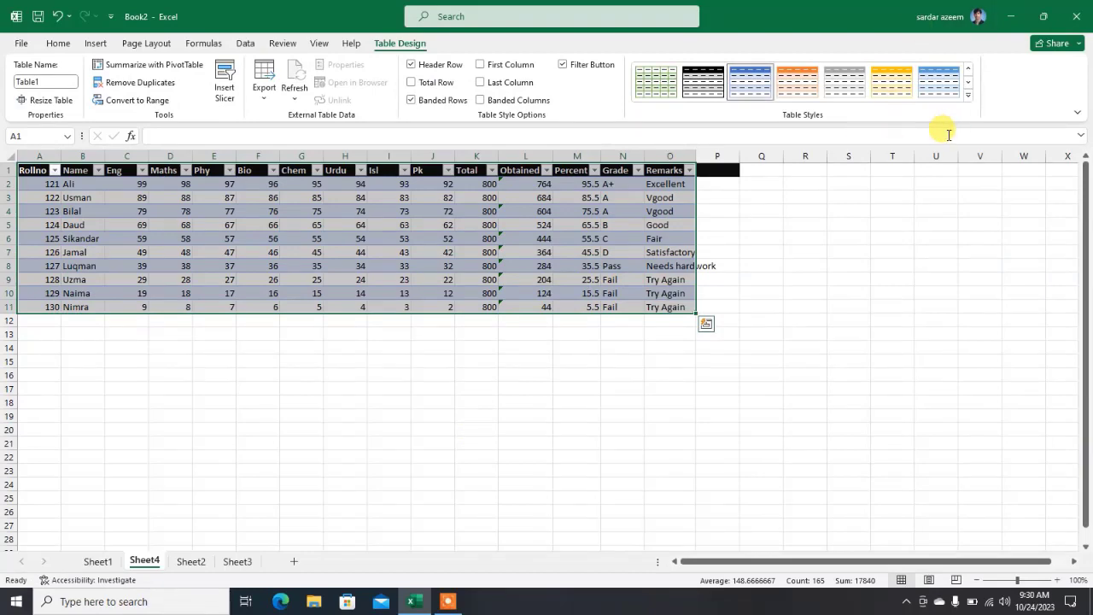
Apply the Blue, Table Style Medium 16 style to the table and deselect it by selecting empty cell H20
{"action": "left_click", "coordinate": [967, 95]}
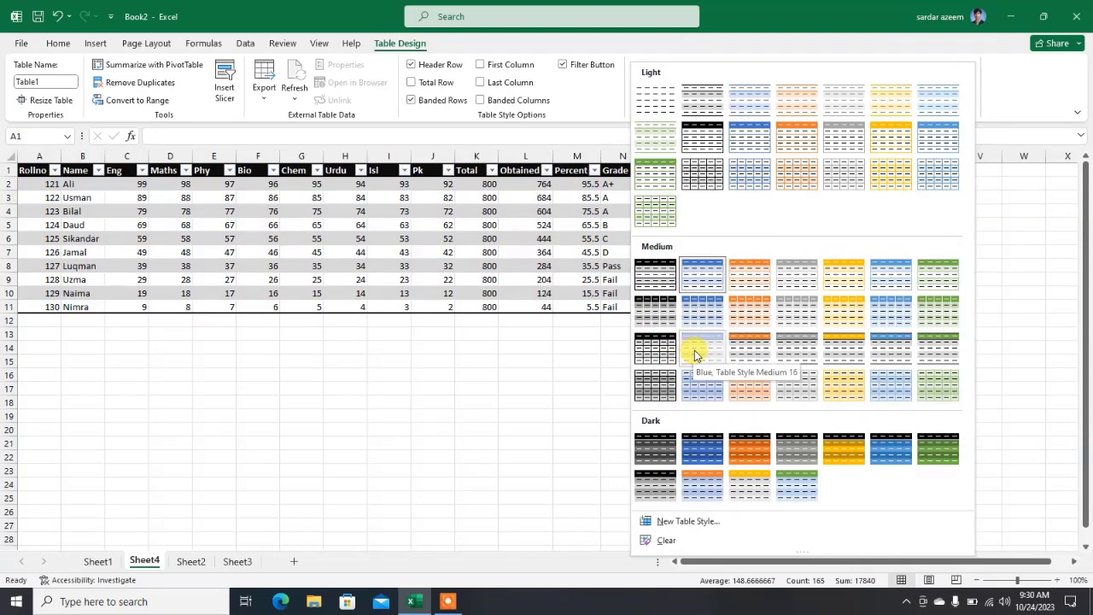
{"action": "left_click", "coordinate": [686, 354]}
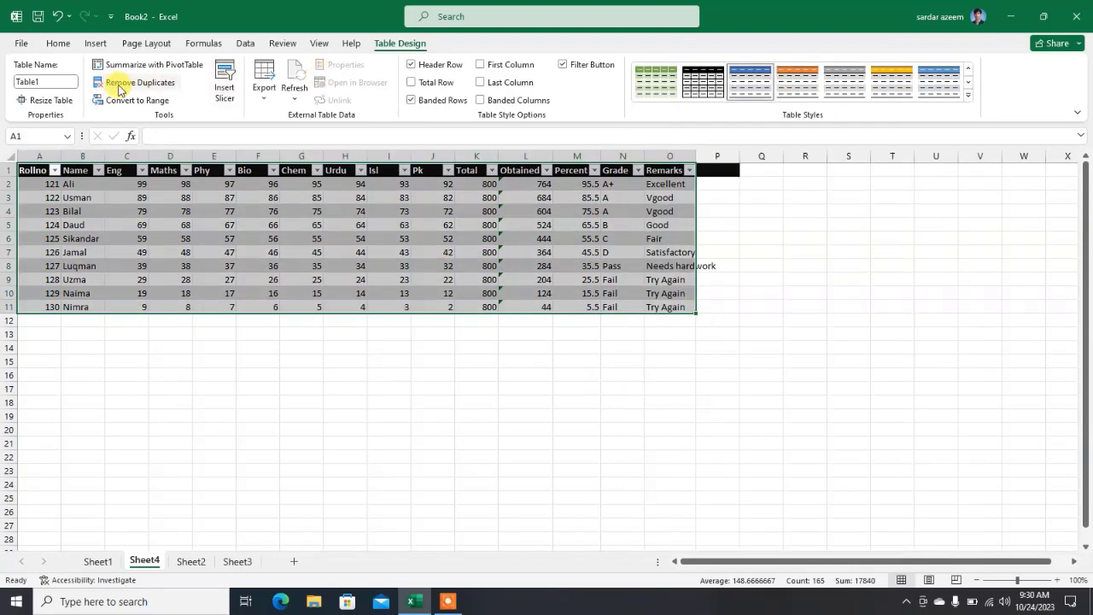
{"action": "left_click", "coordinate": [330, 428]}
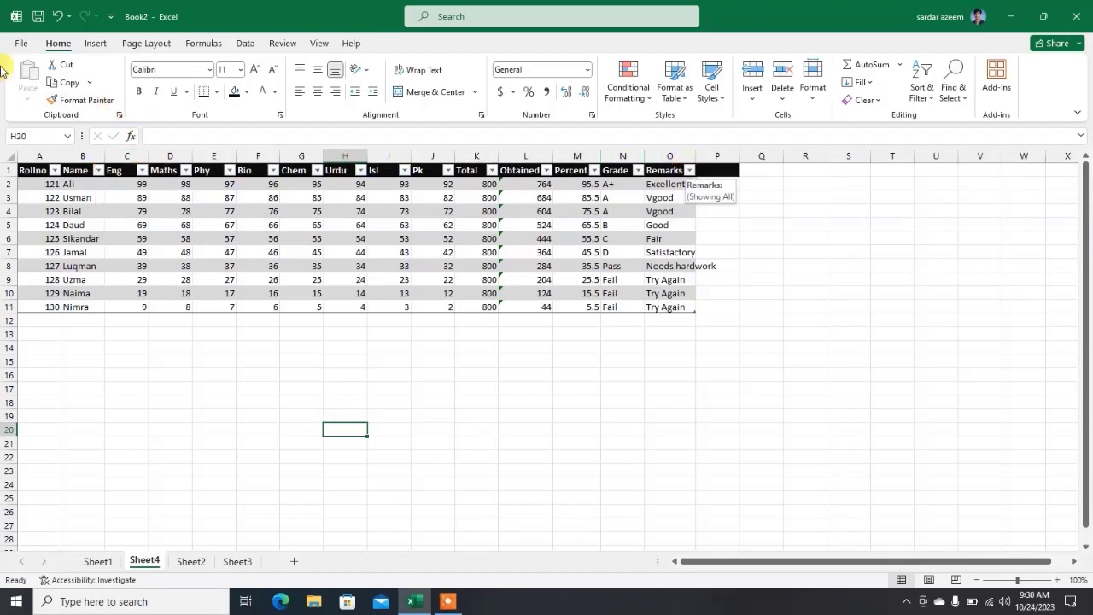
Filter the table's Name column to show only the first, fourth and fifth students in the filter list
{"action": "left_click", "coordinate": [97, 170]}
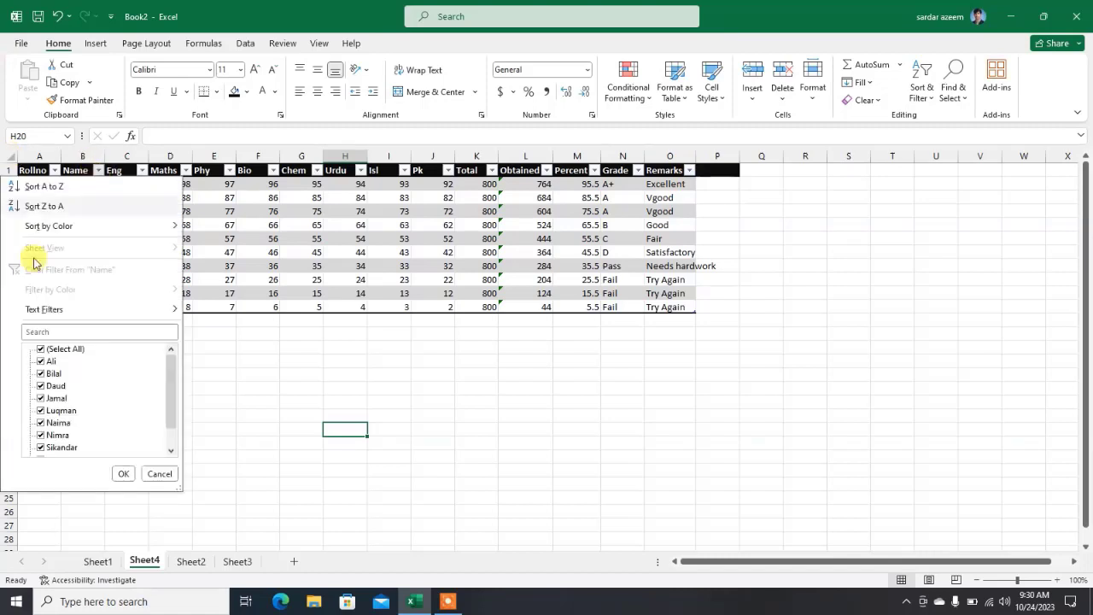
{"action": "left_click", "coordinate": [39, 350]}
{"action": "left_click", "coordinate": [40, 362]}
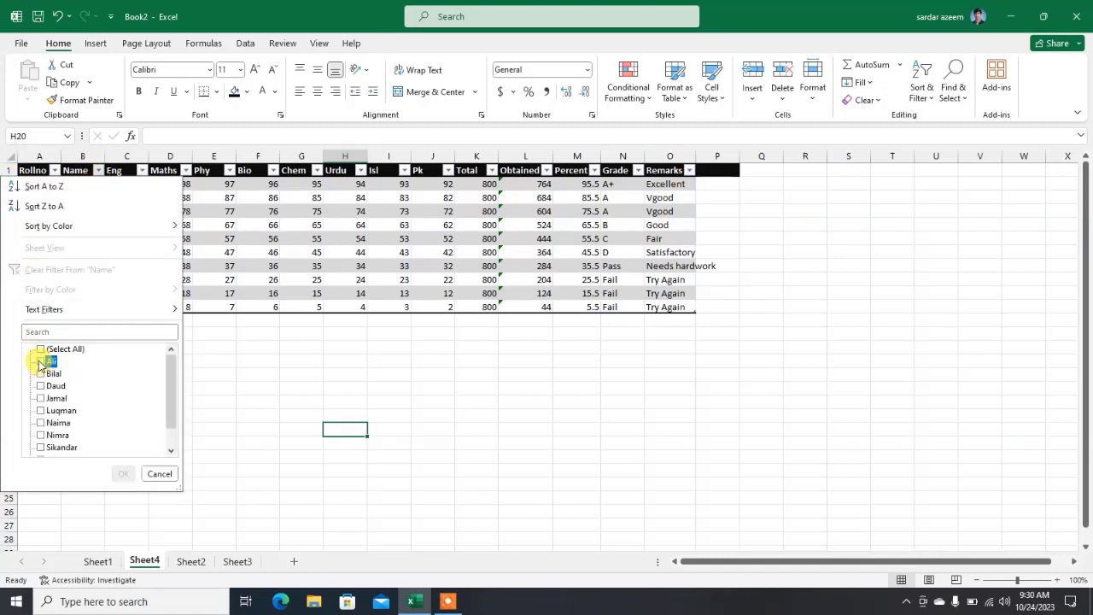
{"action": "left_click", "coordinate": [40, 398]}
{"action": "left_click", "coordinate": [41, 410]}
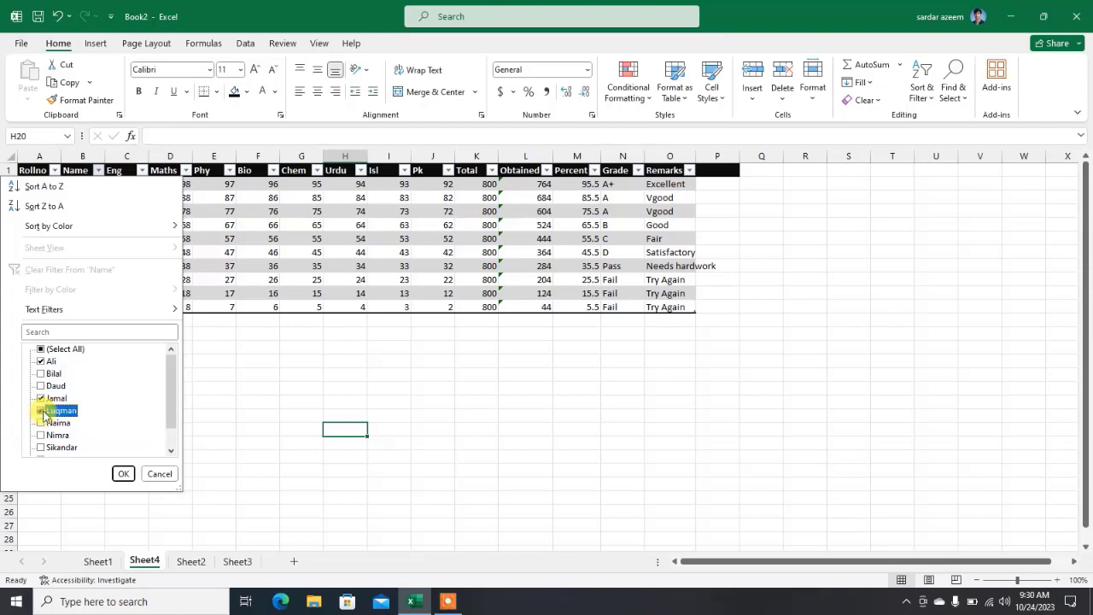
{"action": "left_click", "coordinate": [123, 473]}
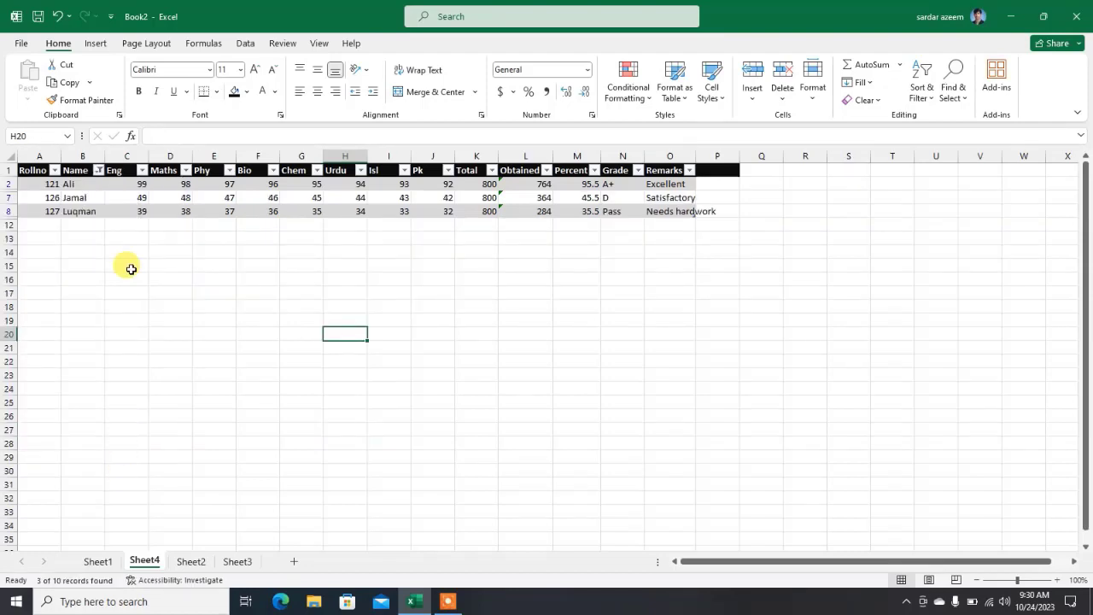
Reselect all entries in the Name column filter so every student row is included
{"action": "left_click", "coordinate": [99, 170]}
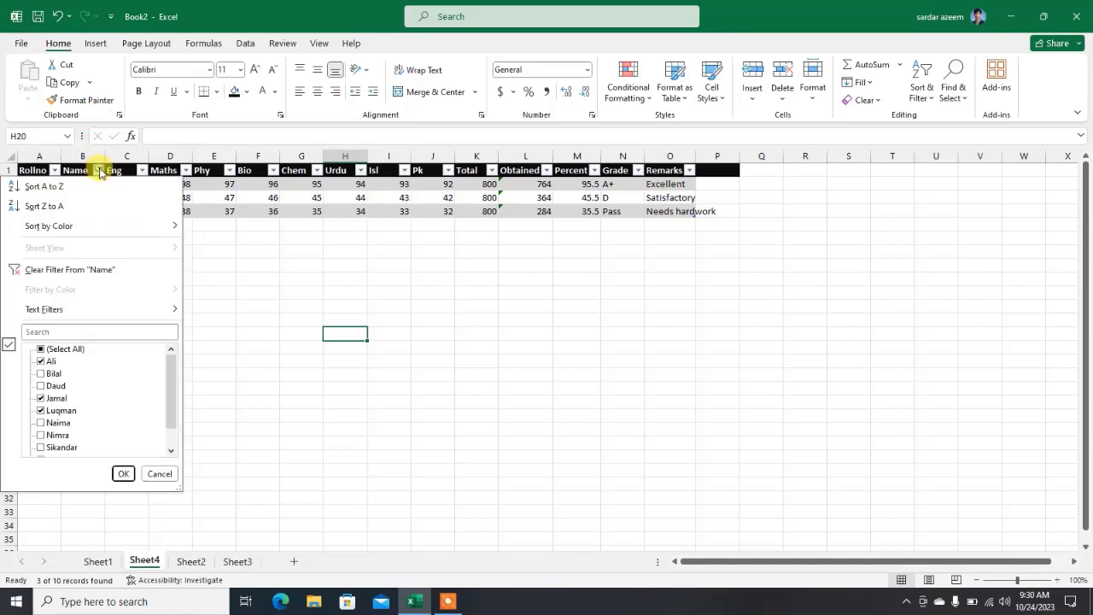
{"action": "left_click", "coordinate": [63, 349]}
{"action": "left_click", "coordinate": [123, 473]}
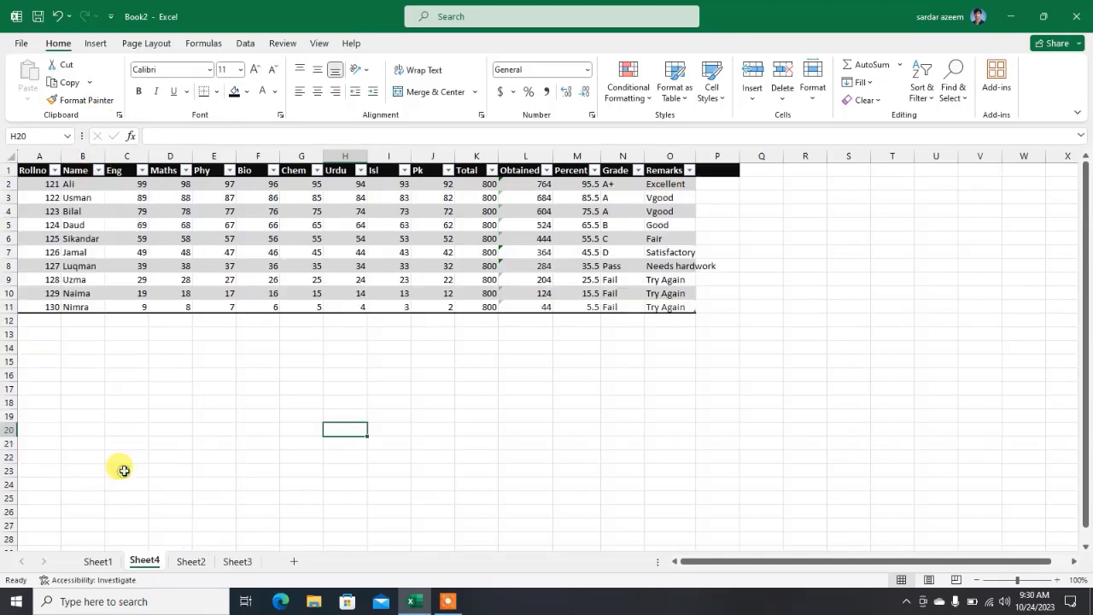
Filter the Name column to the student in row 4 by searching for that student's name
{"action": "left_click", "coordinate": [99, 170]}
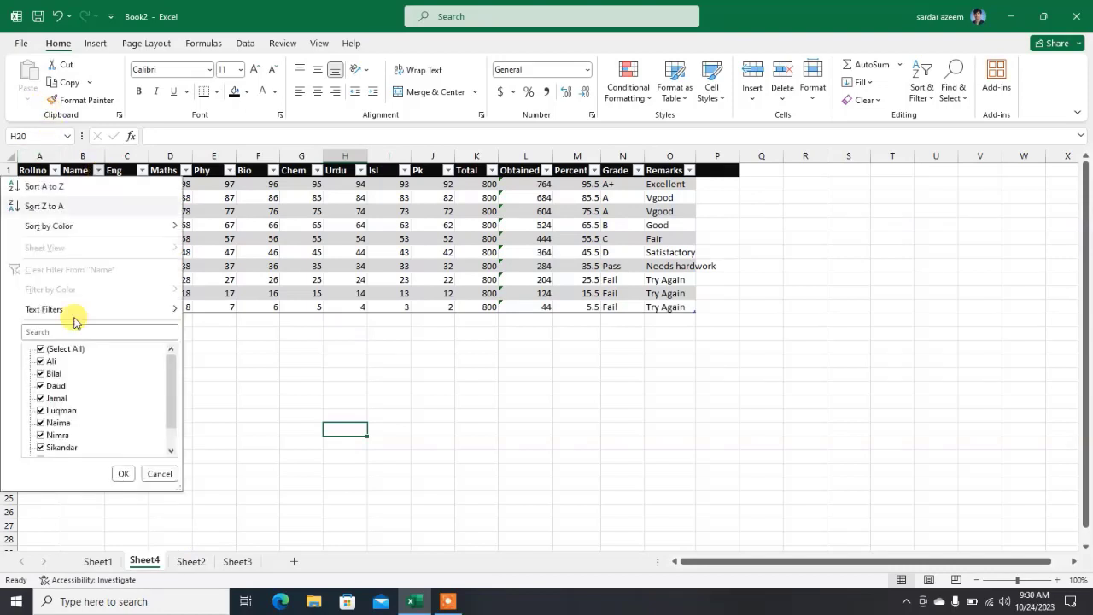
{"action": "left_click", "coordinate": [64, 333]}
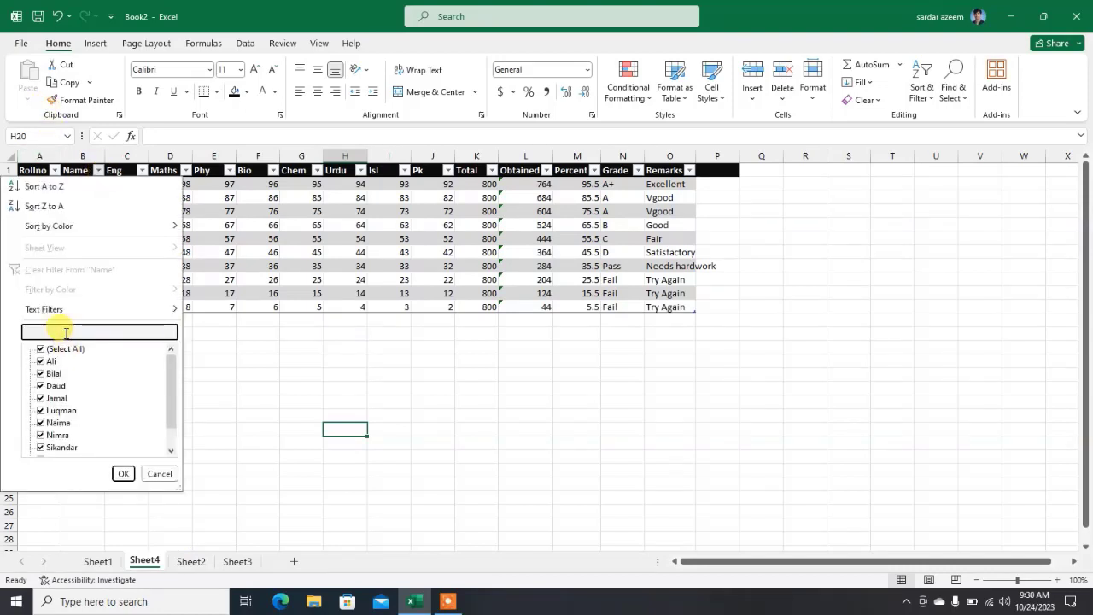
{"action": "type", "text": "bilal"}
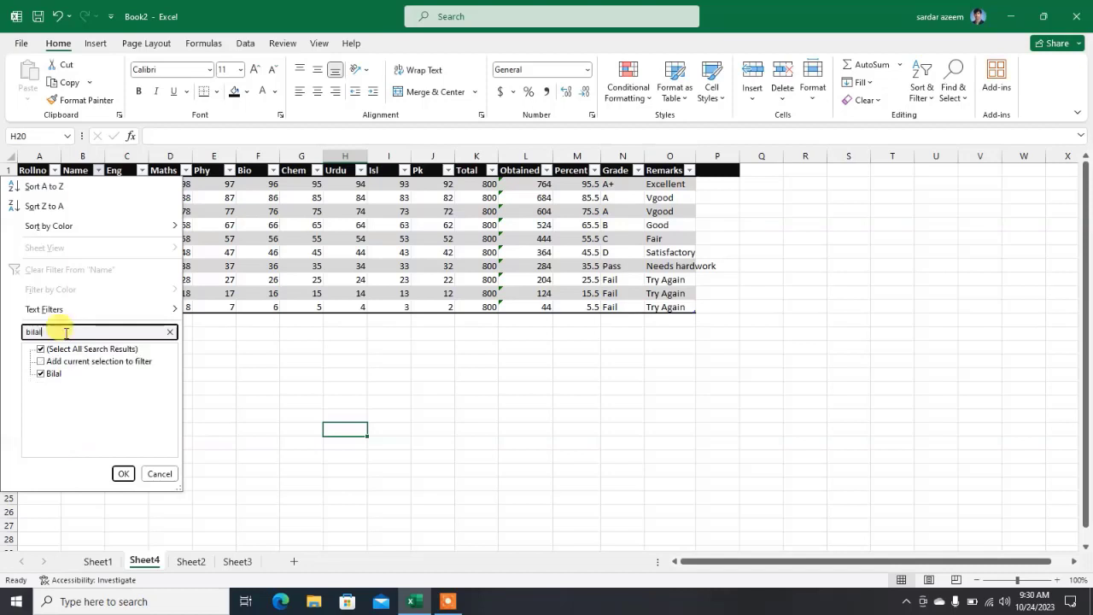
{"action": "key", "text": "Return"}
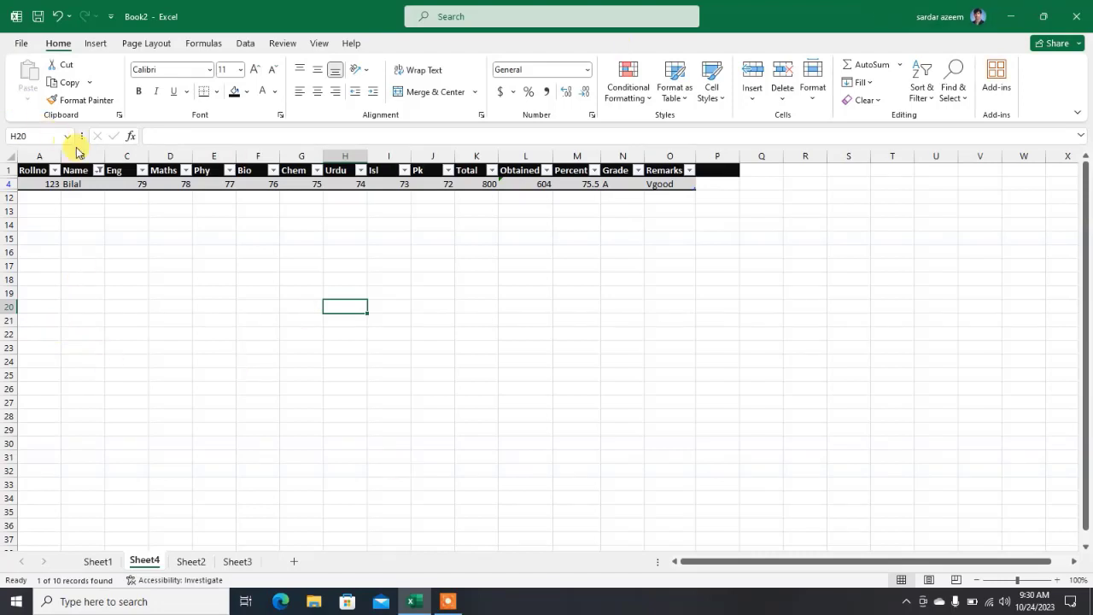
Restore all students in the Name column filter and select empty cell C16 below the table
{"action": "left_click", "coordinate": [98, 171]}
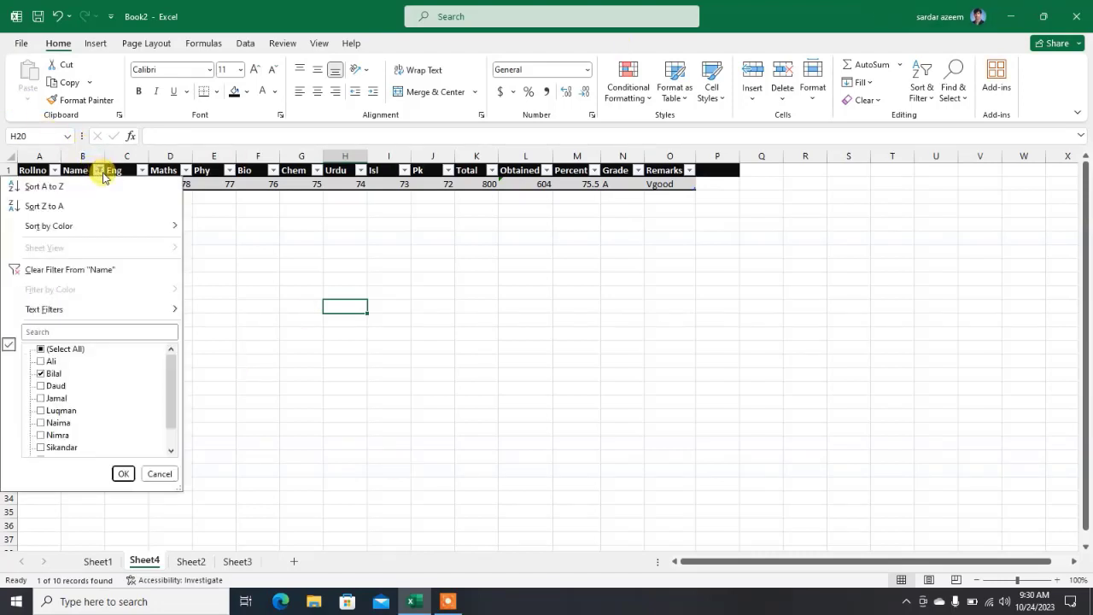
{"action": "left_click", "coordinate": [49, 348]}
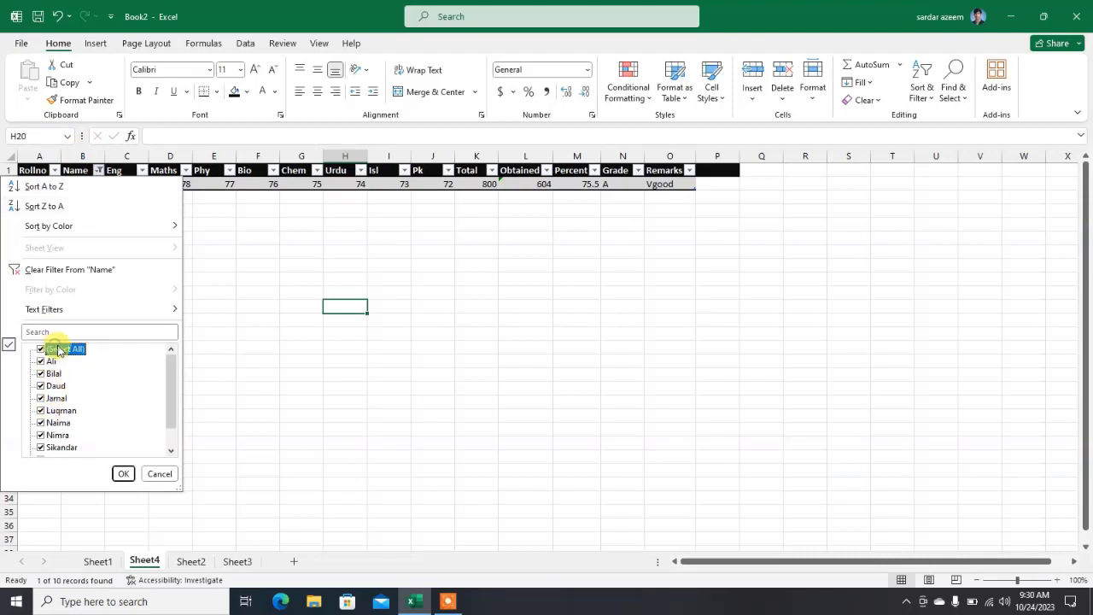
{"action": "left_click", "coordinate": [126, 474]}
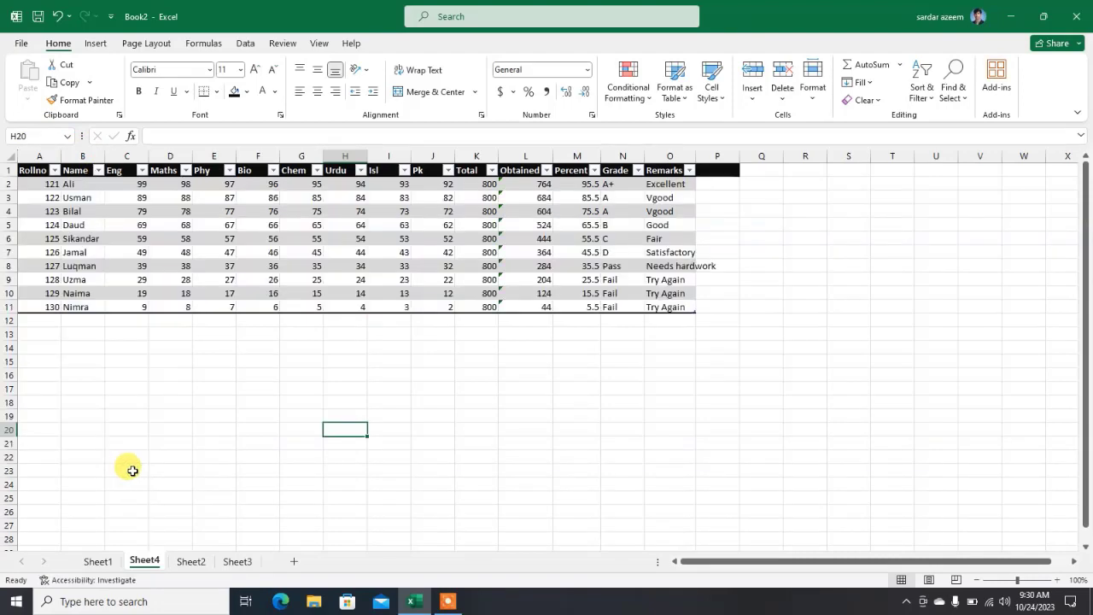
{"action": "left_click", "coordinate": [138, 374]}
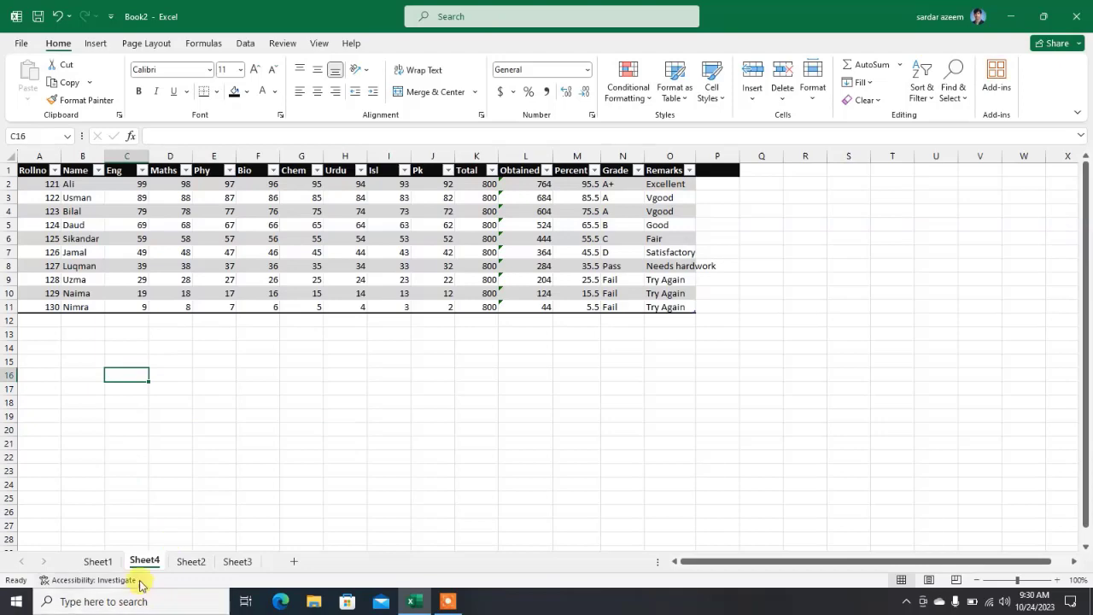
Insert the island bay landscape picture from the Wallpapers folder on drive E: into Sheet1
{"action": "left_click", "coordinate": [101, 561]}
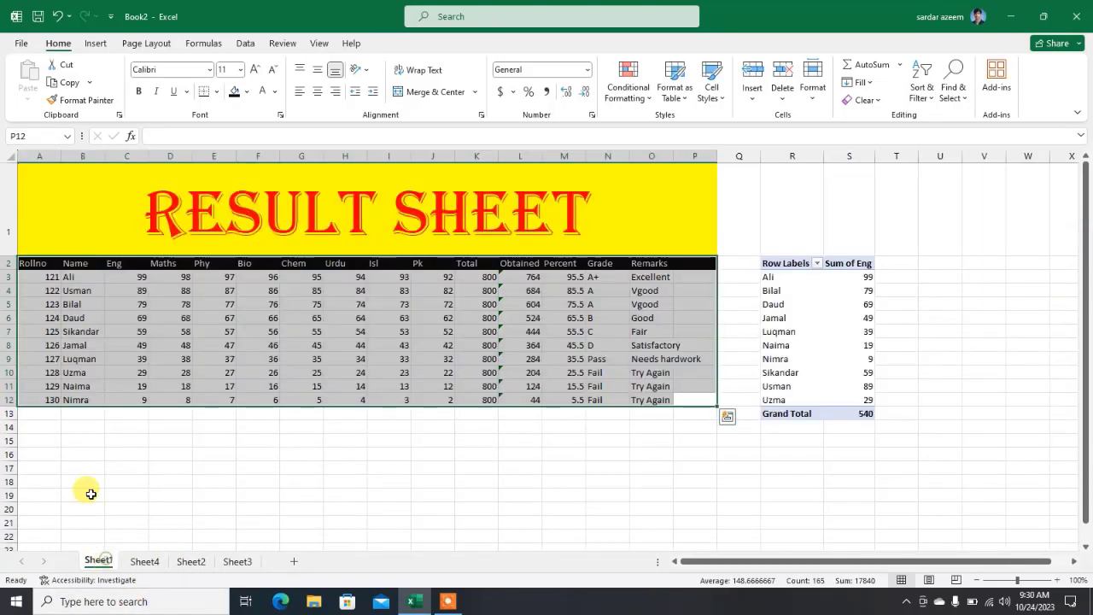
{"action": "left_click", "coordinate": [90, 43]}
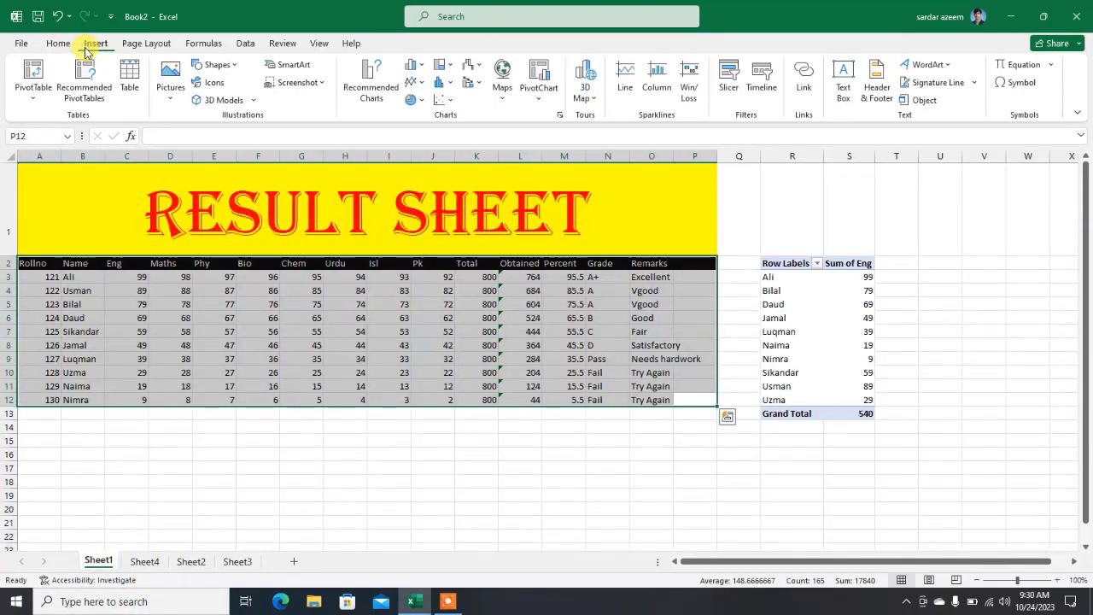
{"action": "left_click", "coordinate": [176, 100]}
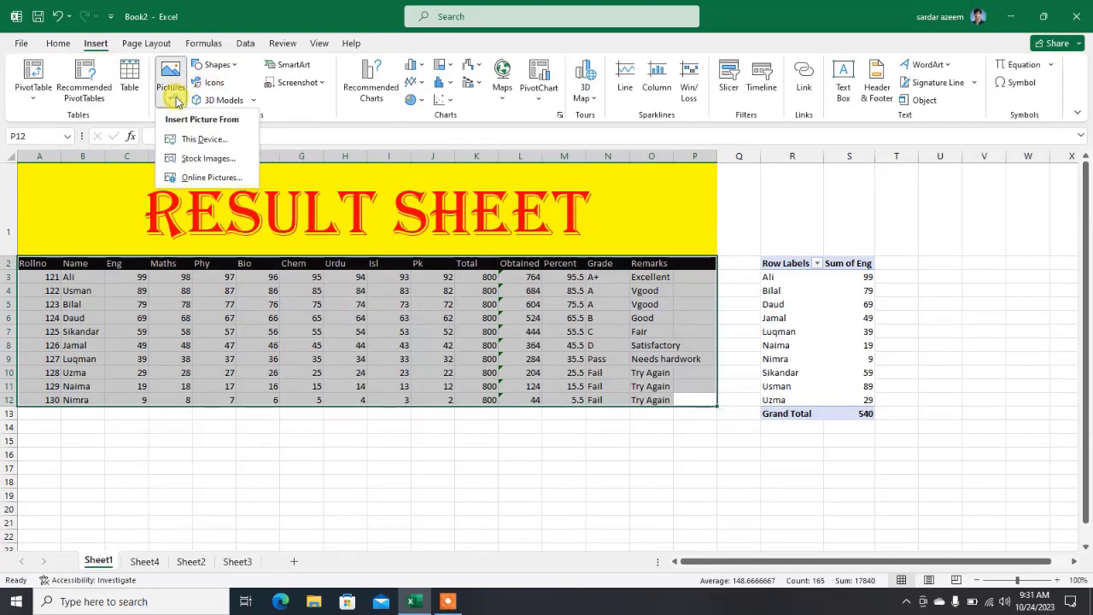
{"action": "left_click", "coordinate": [191, 139]}
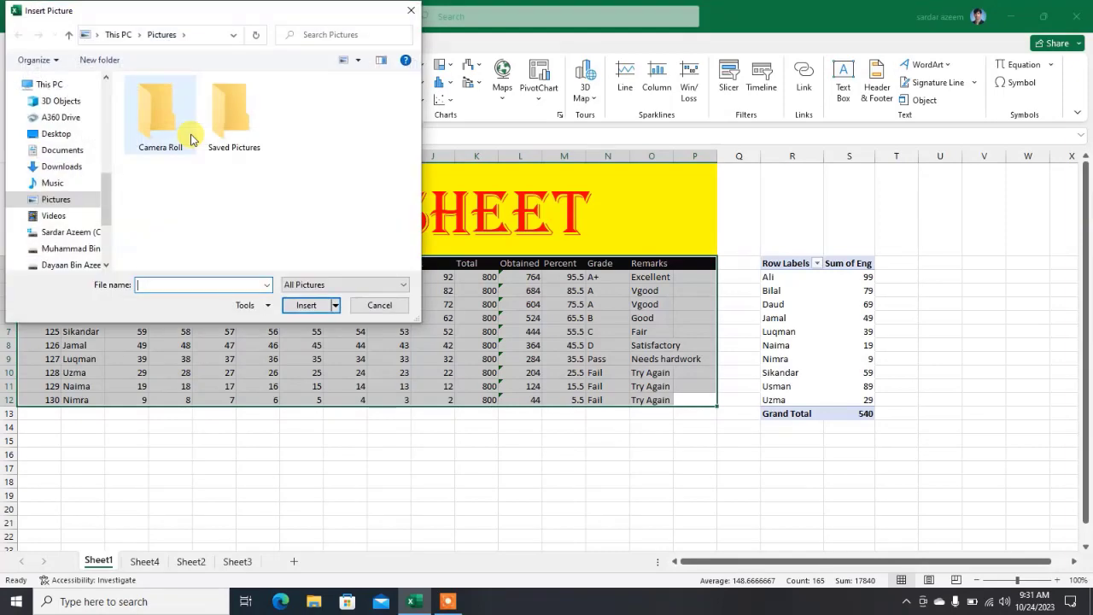
{"action": "scroll", "coordinate": [51, 256], "scroll_direction": "down", "scroll_amount": 2}
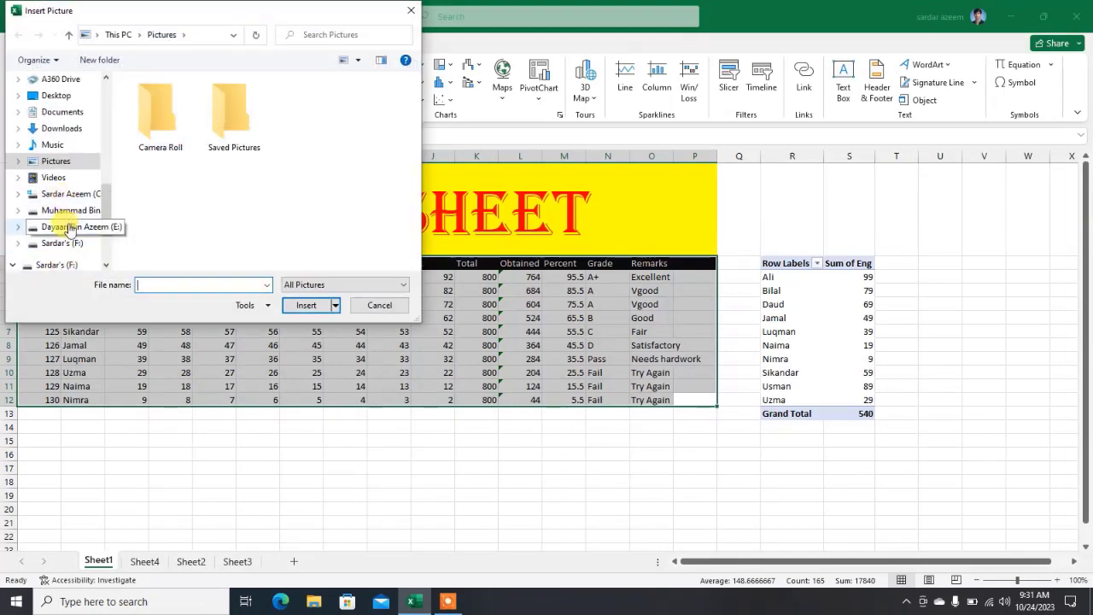
{"action": "left_click", "coordinate": [70, 227]}
{"action": "scroll", "coordinate": [171, 220], "scroll_direction": "down", "scroll_amount": 2}
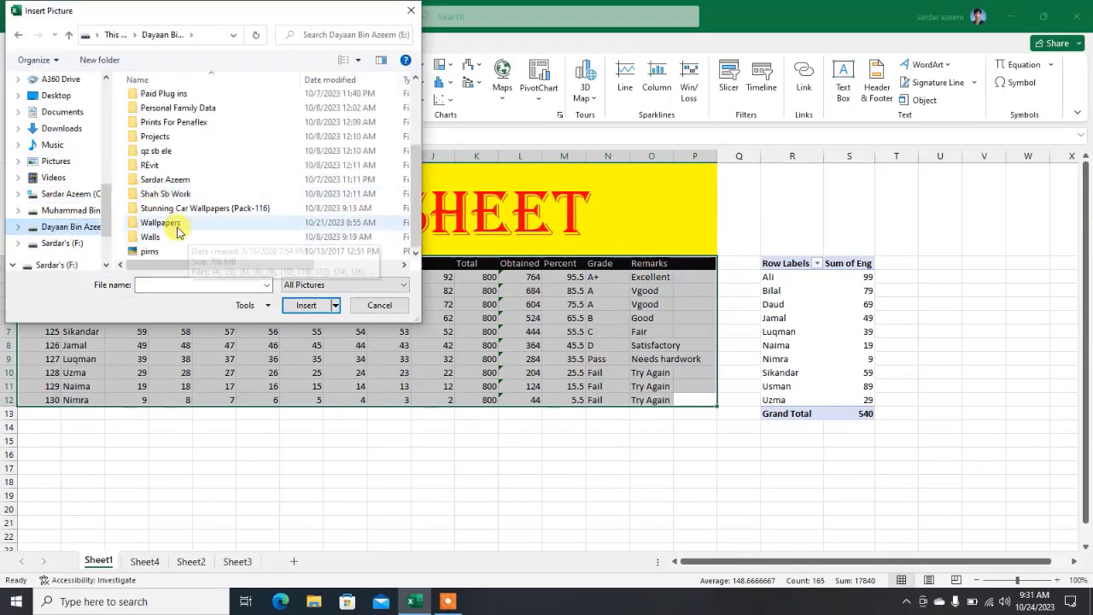
{"action": "double_click", "coordinate": [175, 229]}
{"action": "left_click", "coordinate": [258, 208]}
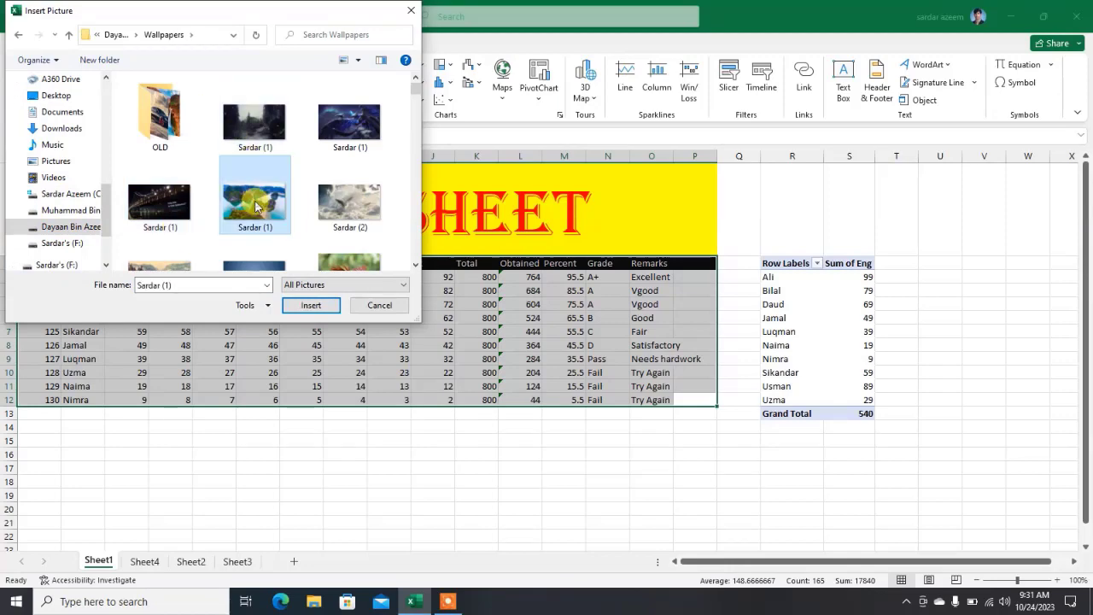
{"action": "left_click", "coordinate": [309, 305]}
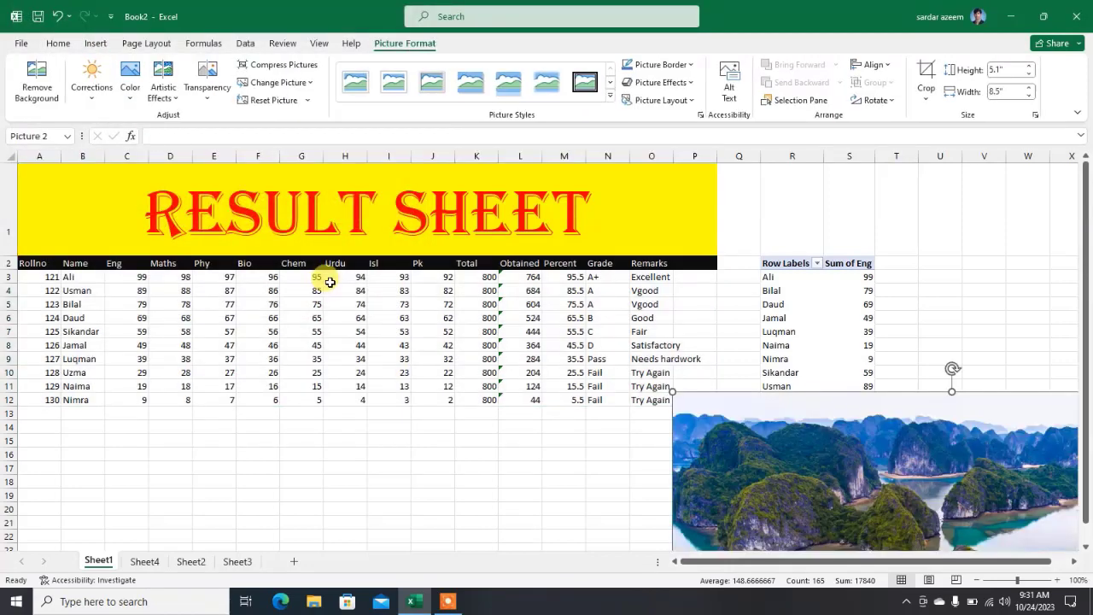
Move the landscape picture below the result data and resize it to about 3.14" high by 5.24" wide
{"action": "left_click_drag", "start_coordinate": [700, 405], "coordinate": [190, 196]}
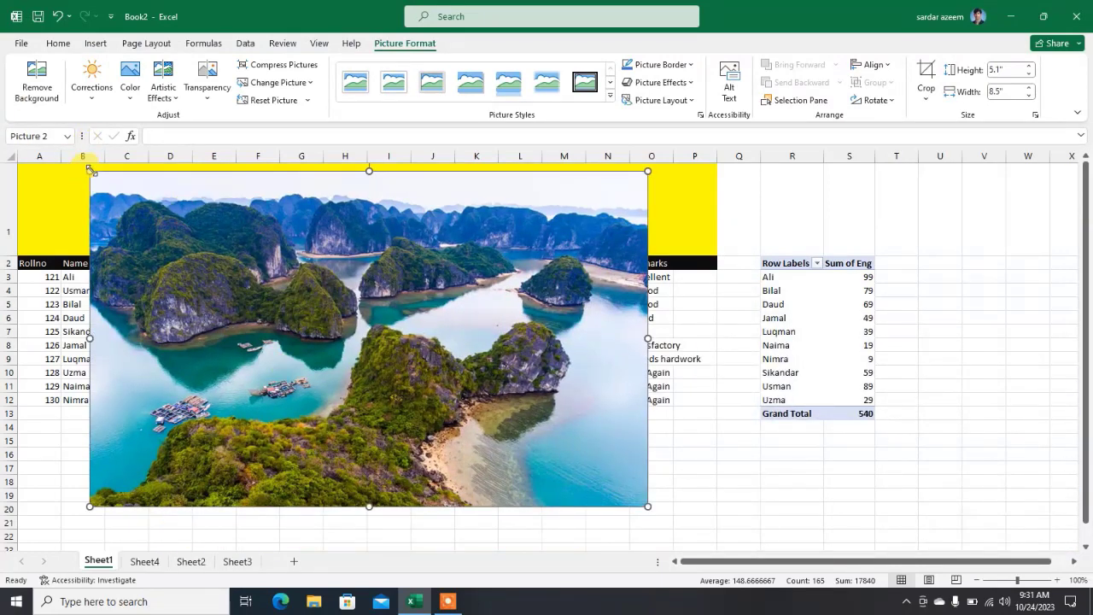
{"action": "left_click_drag", "start_coordinate": [91, 170], "coordinate": [460, 393]}
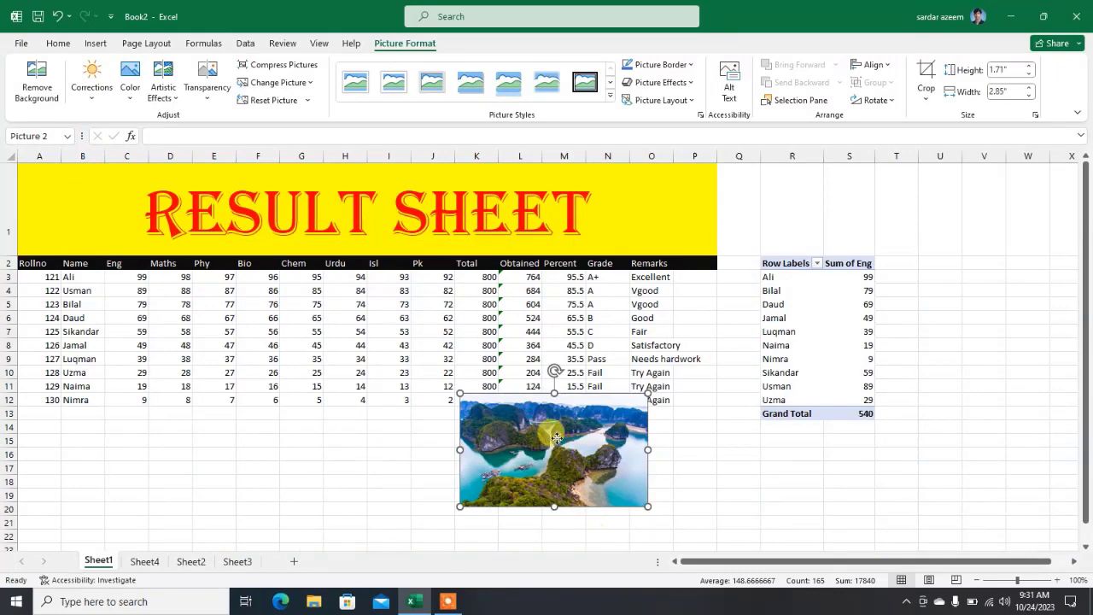
{"action": "left_click_drag", "start_coordinate": [556, 438], "coordinate": [386, 465]}
{"action": "scroll", "coordinate": [393, 406], "scroll_direction": "down", "scroll_amount": 1}
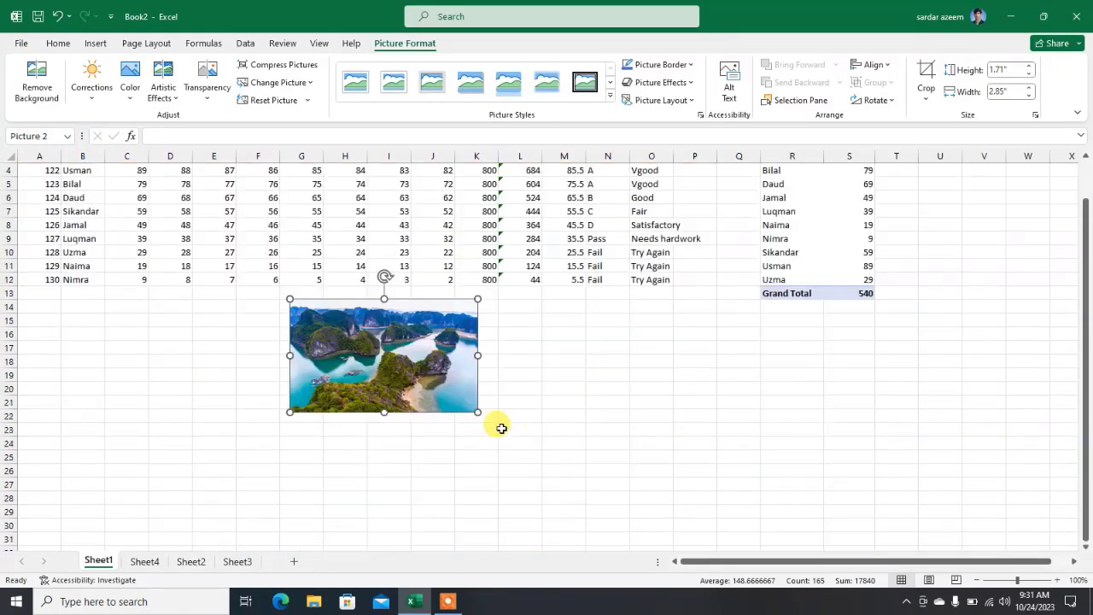
{"action": "left_click_drag", "start_coordinate": [478, 413], "coordinate": [632, 507]}
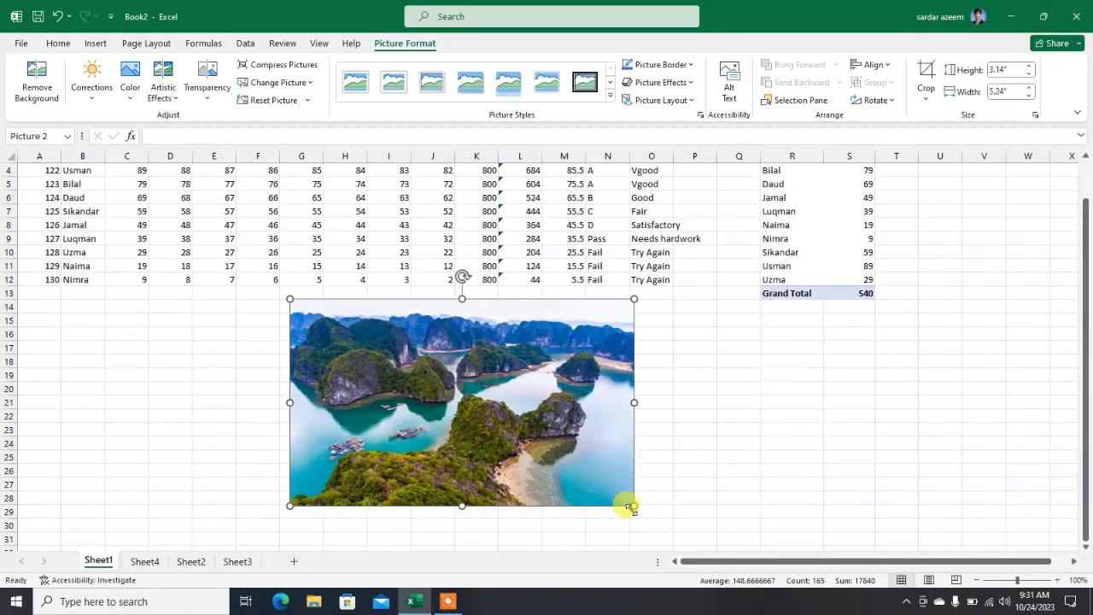
{"action": "left_click", "coordinate": [854, 443]}
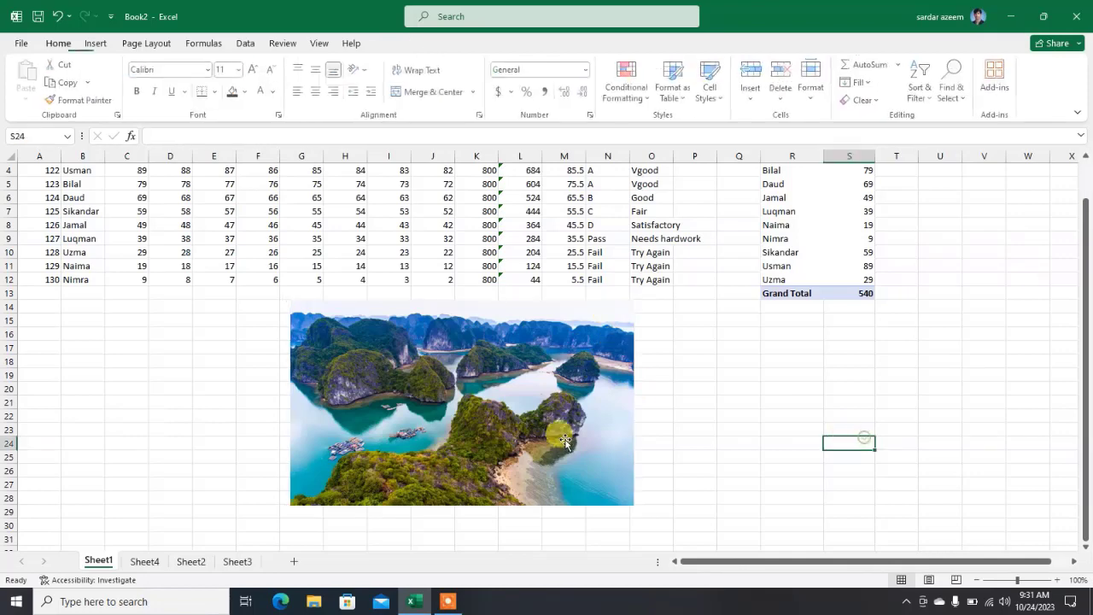
Delete the landscape picture from Sheet1
{"action": "left_click", "coordinate": [489, 416]}
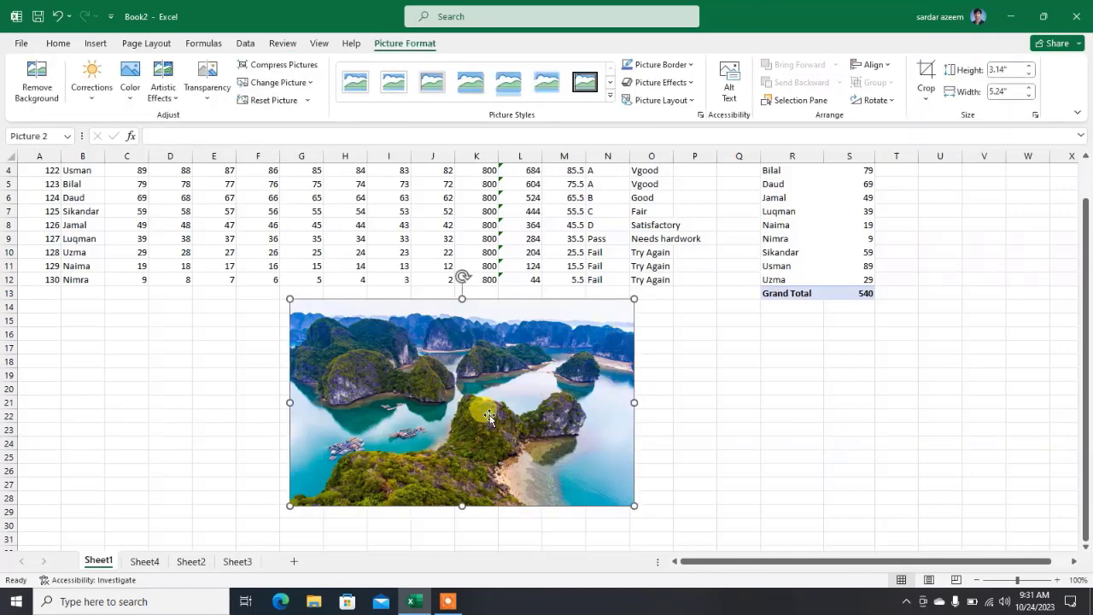
{"action": "key", "text": "Delete"}
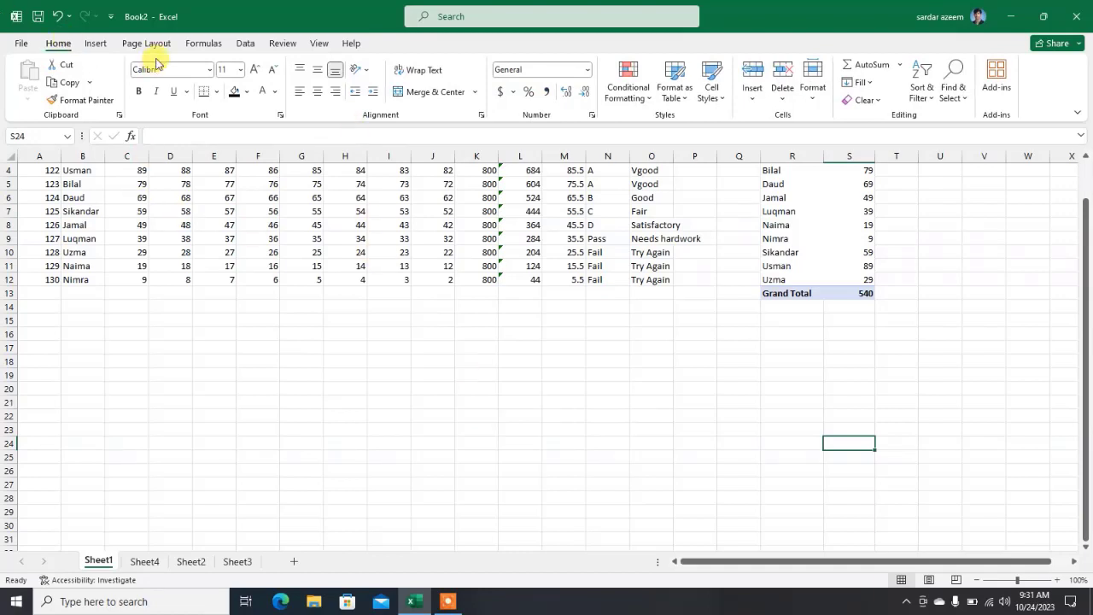
Insert the abstract stock image of dark, colourful spheres and curved tubes into Sheet1
{"action": "left_click", "coordinate": [93, 43]}
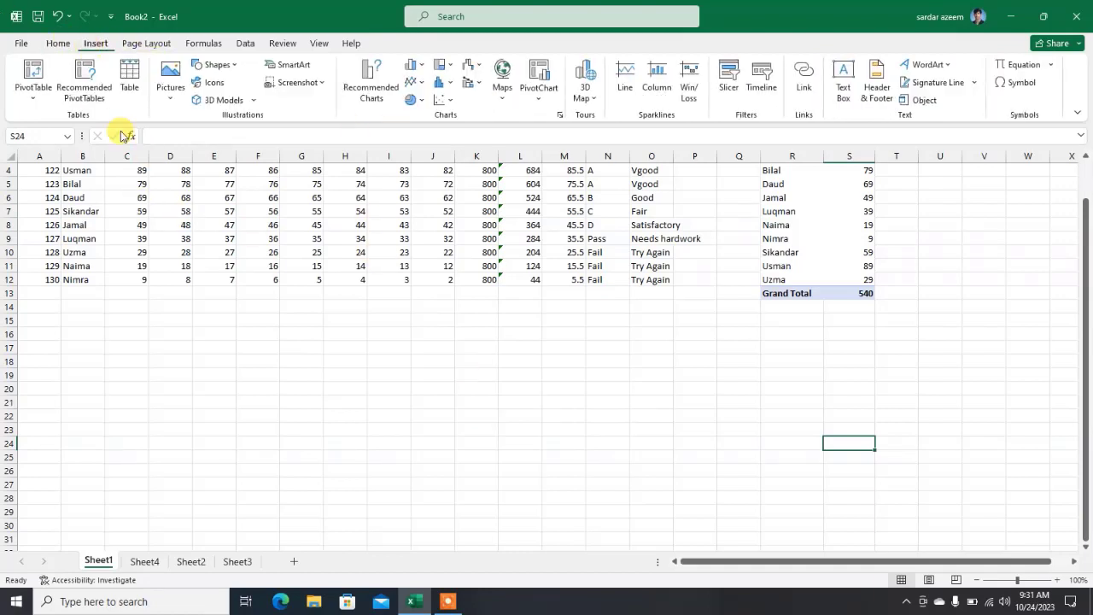
{"action": "left_click", "coordinate": [169, 89]}
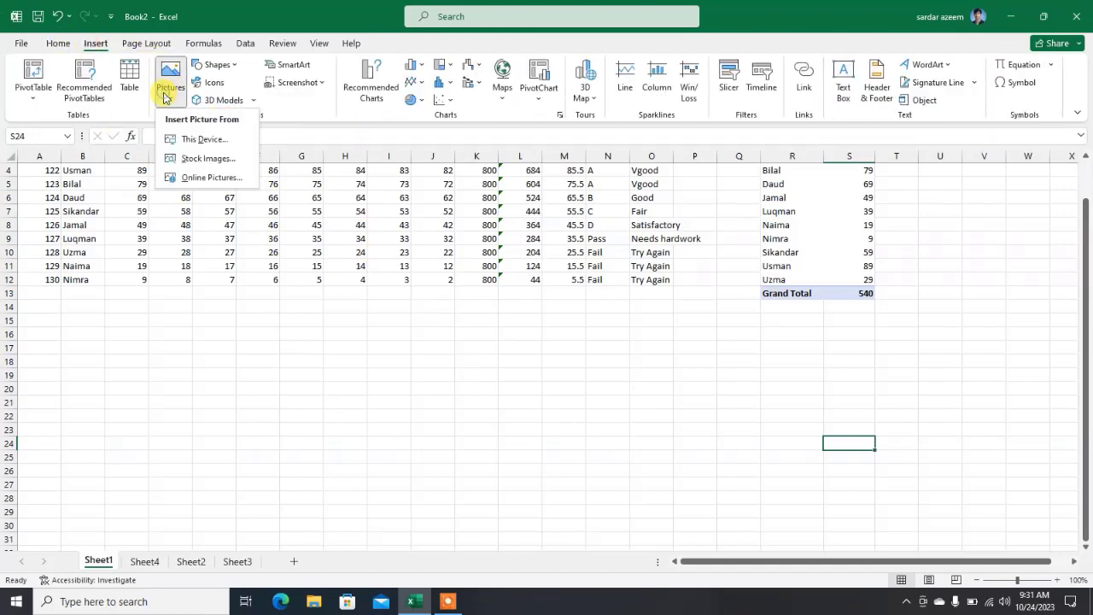
{"action": "left_click", "coordinate": [182, 160]}
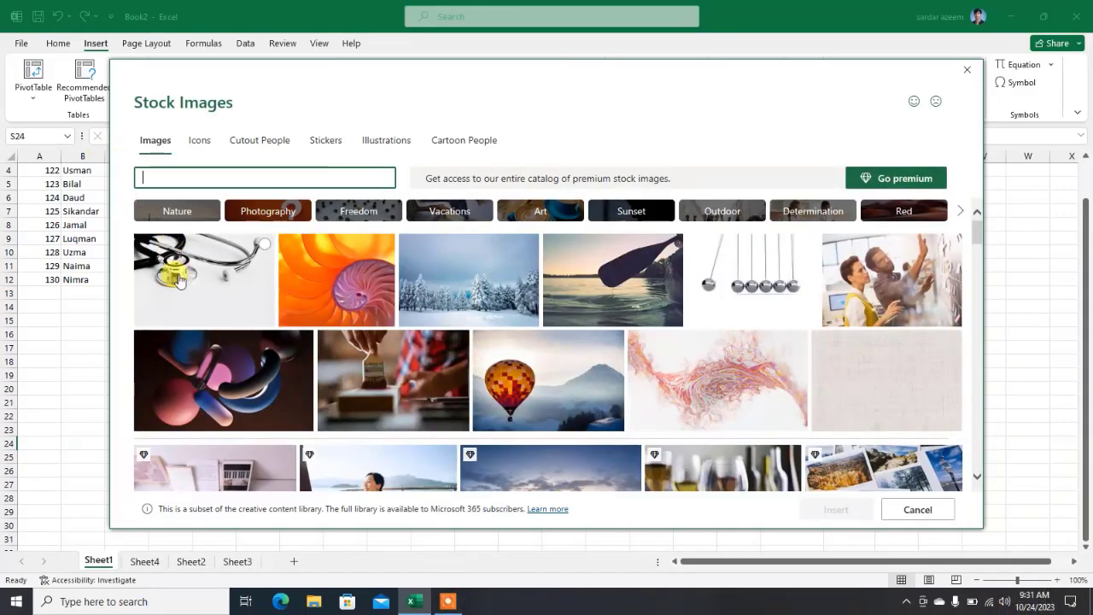
{"action": "left_click", "coordinate": [206, 362]}
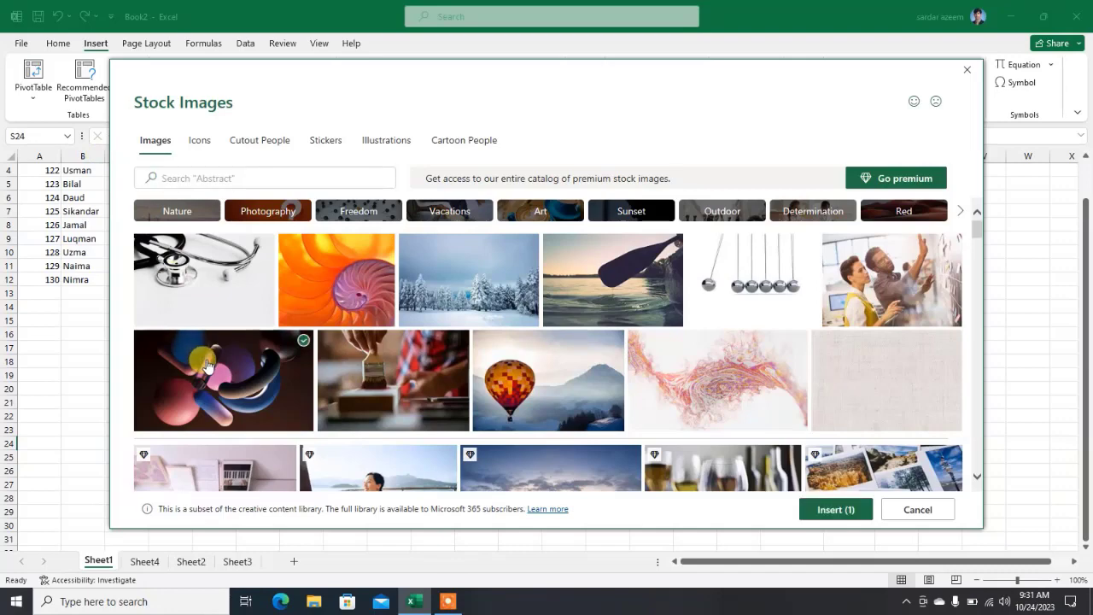
{"action": "left_click", "coordinate": [836, 510]}
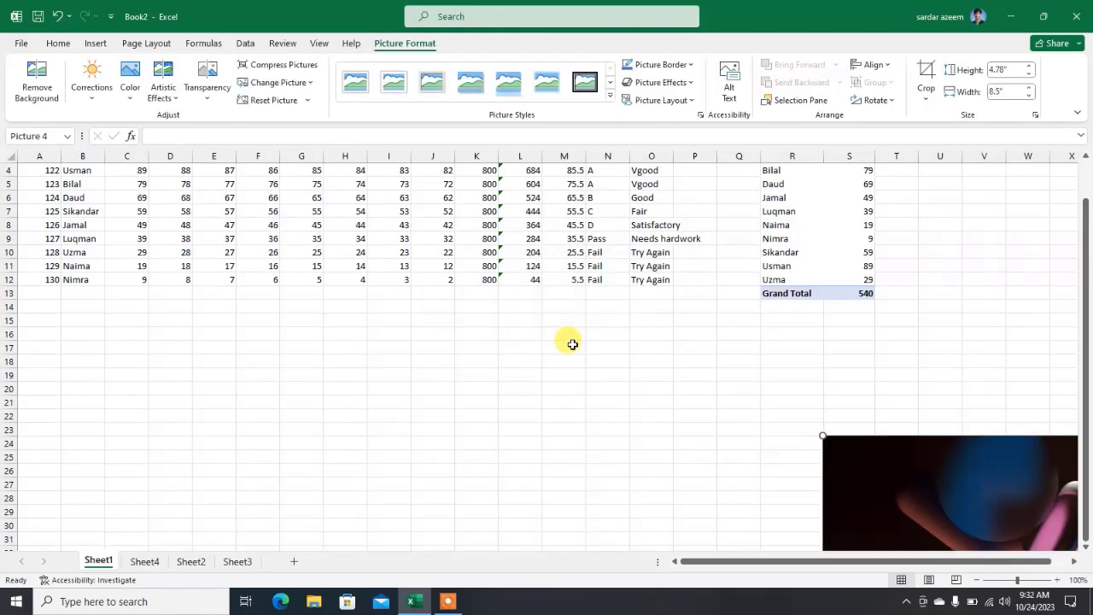
Move the abstract stock image over the result data and delete it from Sheet1
{"action": "left_click_drag", "start_coordinate": [927, 485], "coordinate": [288, 215]}
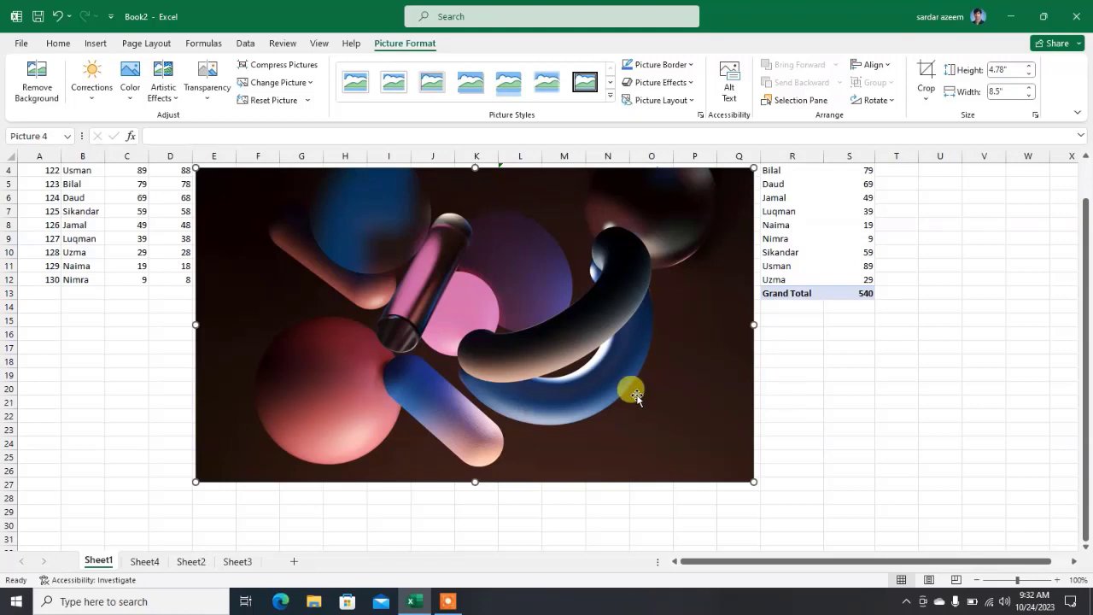
{"action": "key", "text": "Delete"}
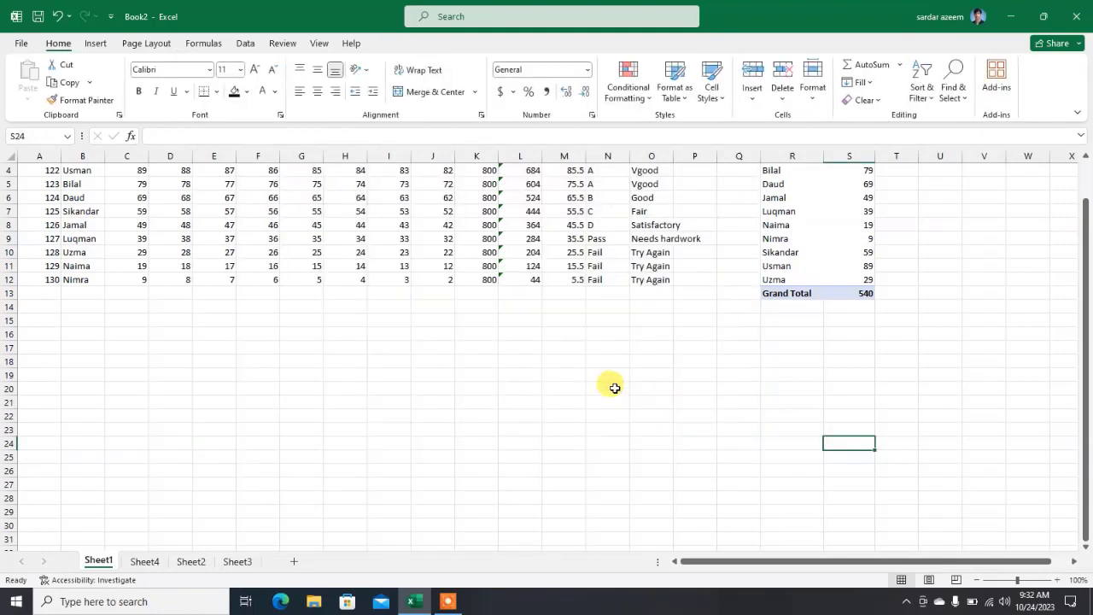
Search online pictures for "calculator png" and insert the image of a white figure holding a red and grey calculator
{"action": "left_click", "coordinate": [95, 44]}
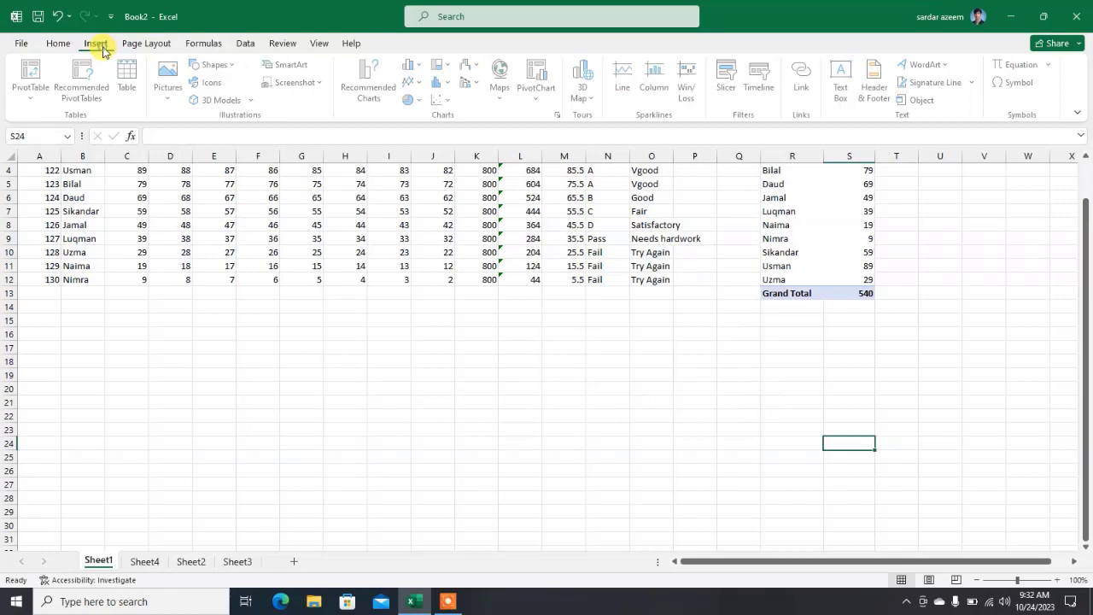
{"action": "left_click", "coordinate": [166, 96]}
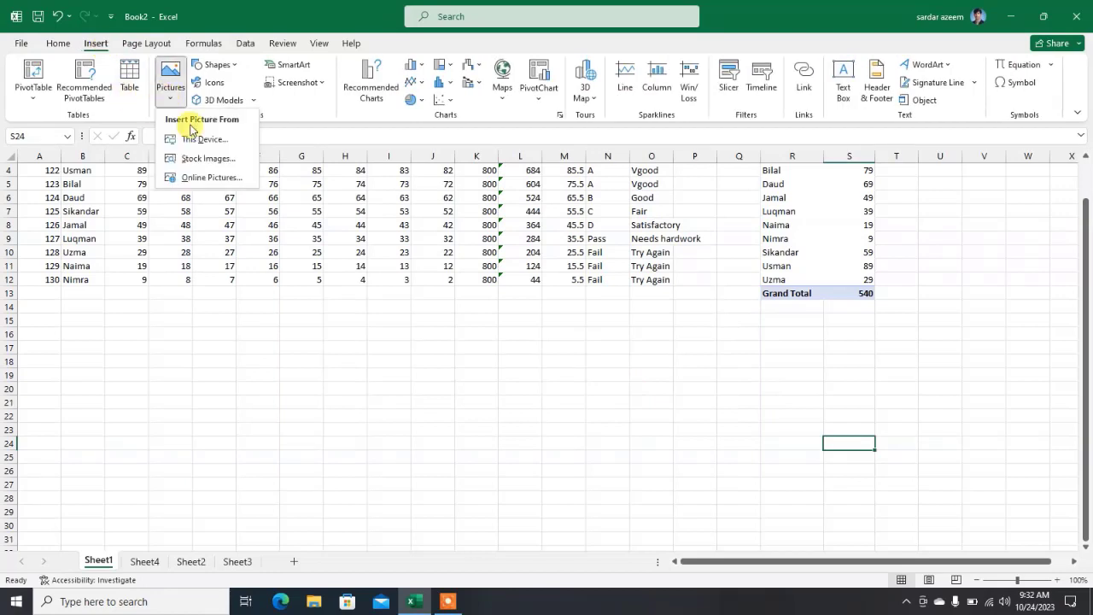
{"action": "left_click", "coordinate": [205, 178]}
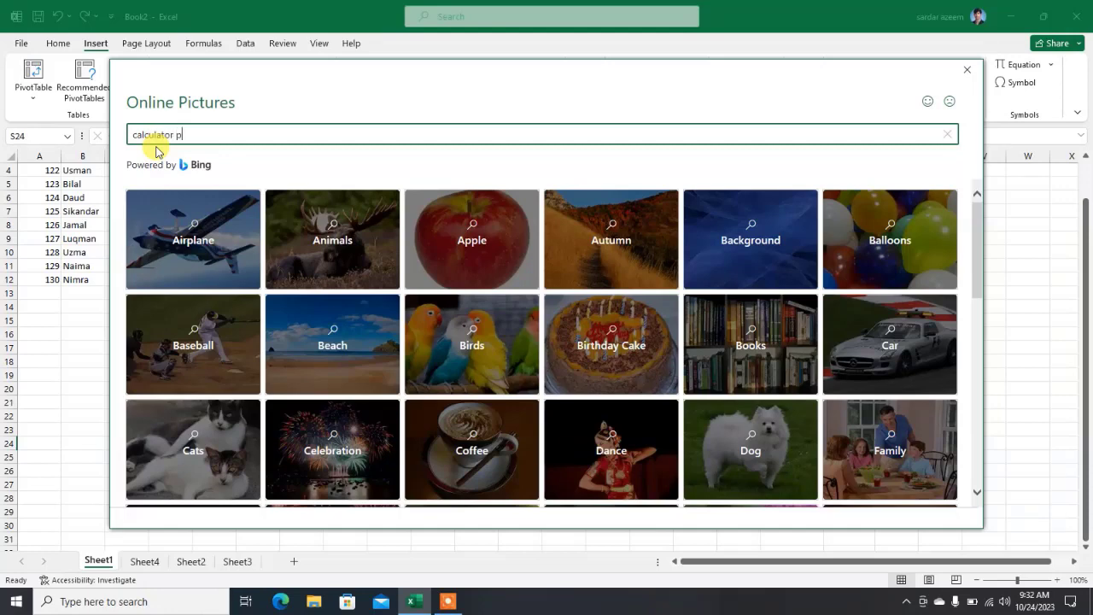
{"action": "key", "text": "Return"}
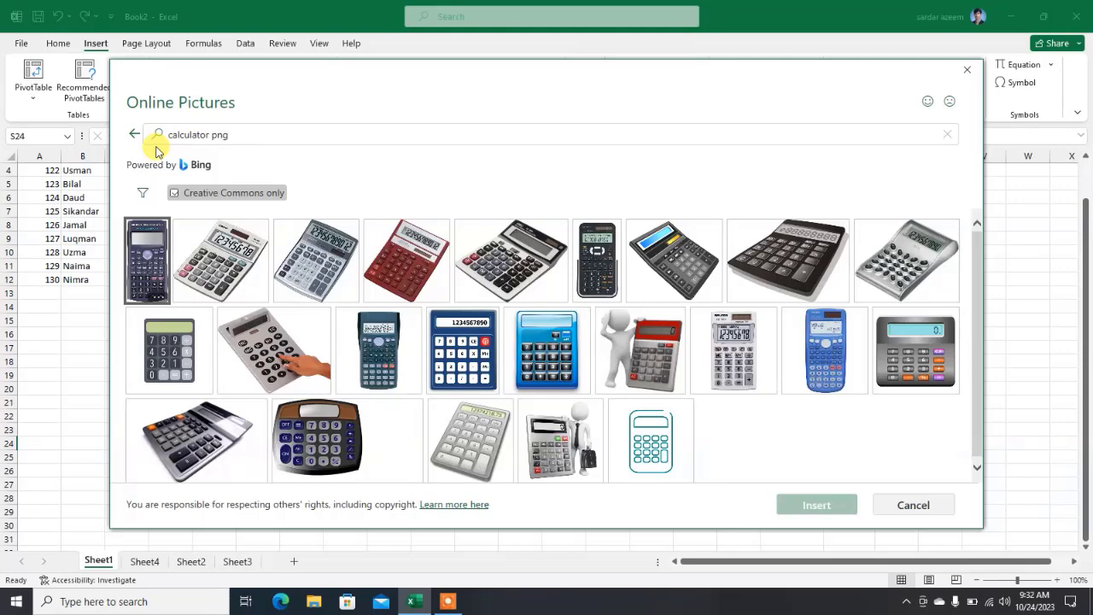
{"action": "scroll", "coordinate": [461, 354], "scroll_direction": "down", "scroll_amount": 1}
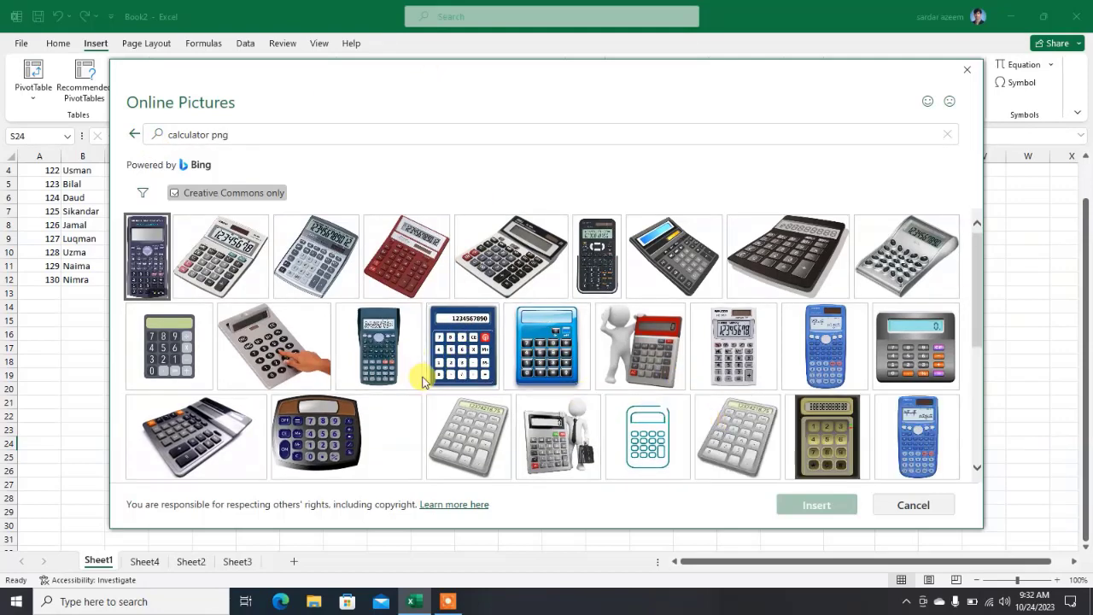
{"action": "left_click", "coordinate": [645, 354]}
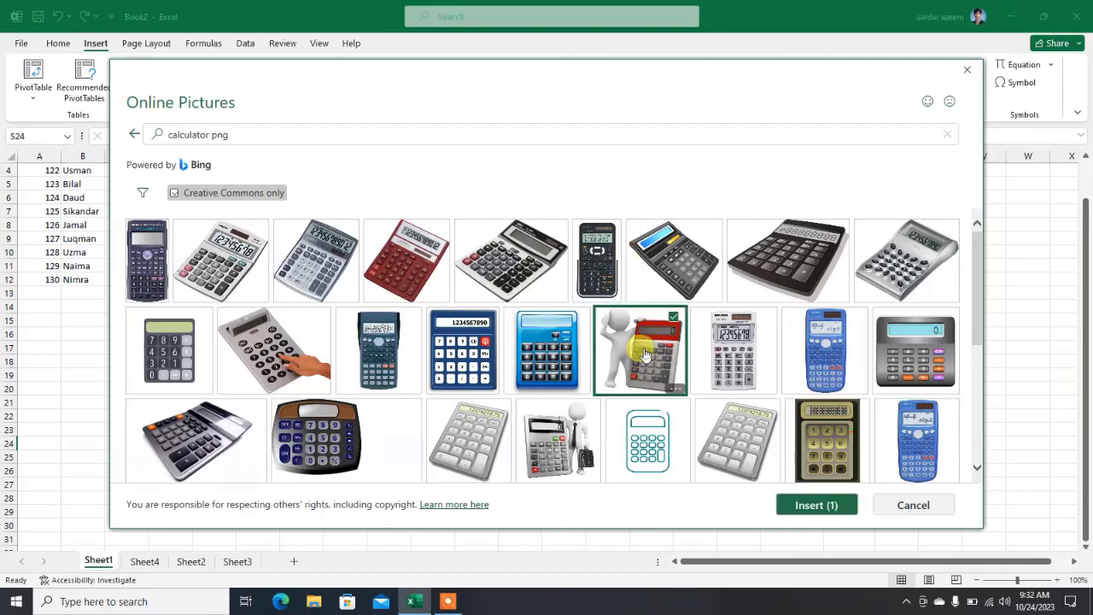
{"action": "left_click", "coordinate": [795, 505]}
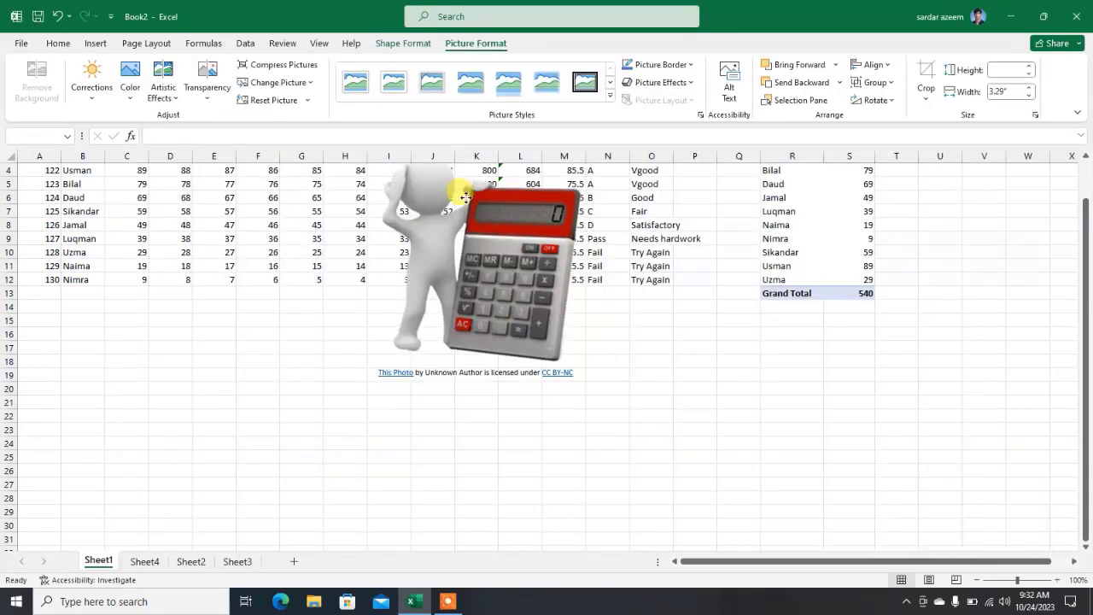
Move the calculator picture down the sheet and delete the photo attribution text box beneath it
{"action": "left_click_drag", "start_coordinate": [476, 288], "coordinate": [491, 359]}
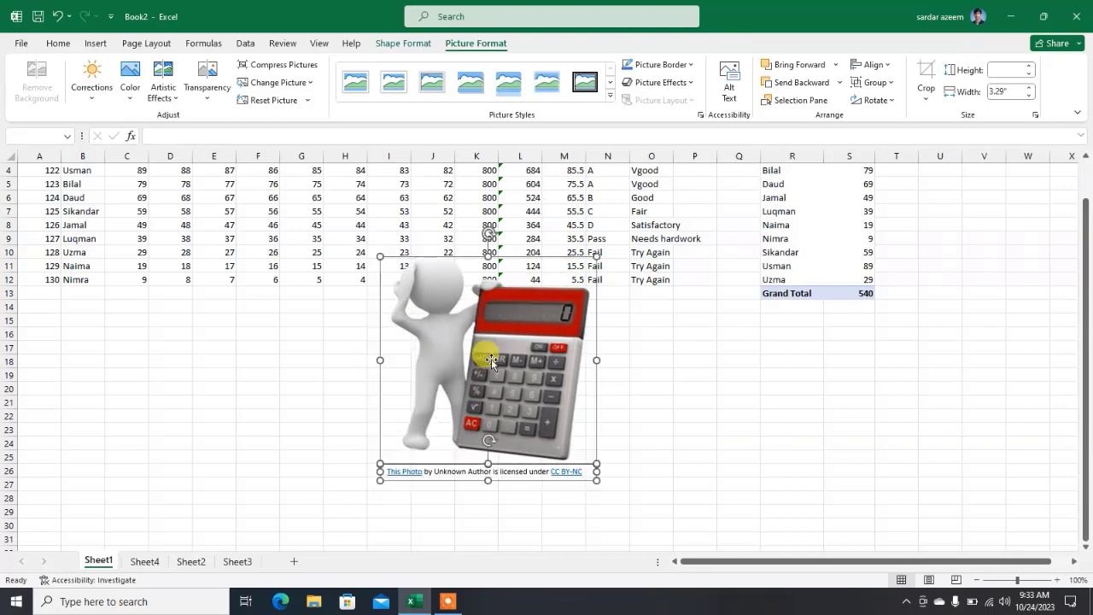
{"action": "left_click", "coordinate": [690, 377]}
{"action": "left_click", "coordinate": [461, 471]}
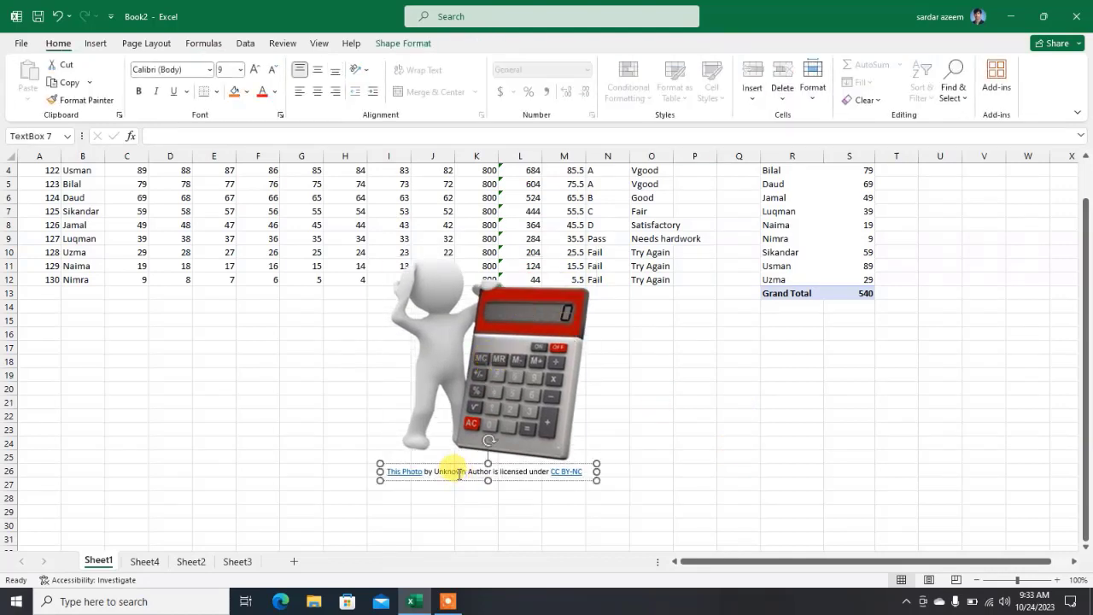
{"action": "left_click_drag", "start_coordinate": [583, 471], "coordinate": [363, 481]}
{"action": "key", "text": "BackSpace"}
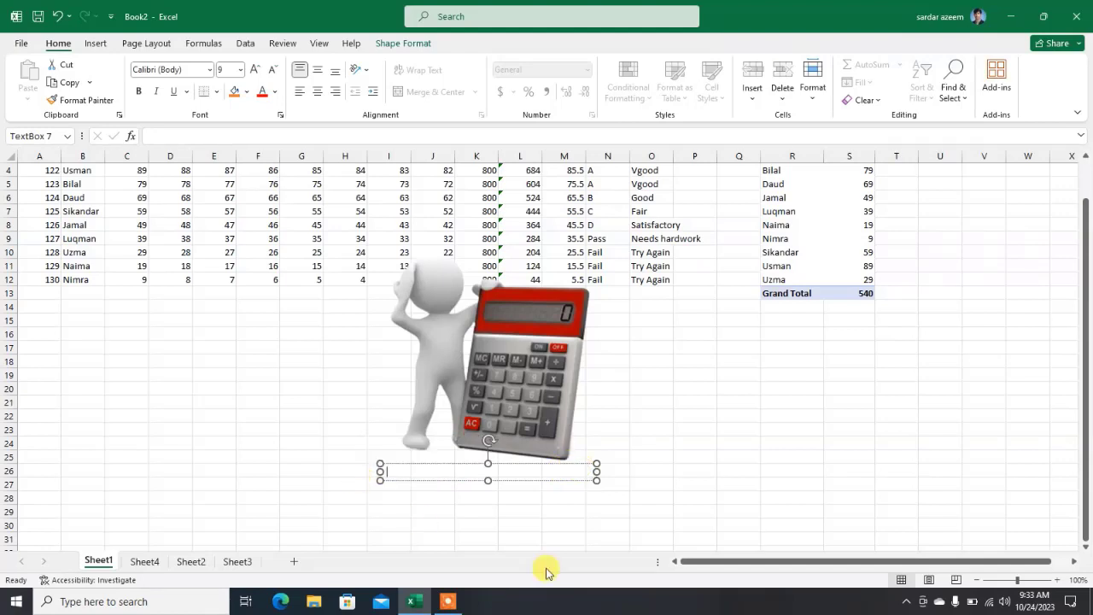
{"action": "left_click_drag", "start_coordinate": [516, 466], "coordinate": [517, 485]}
{"action": "key", "text": "Delete"}
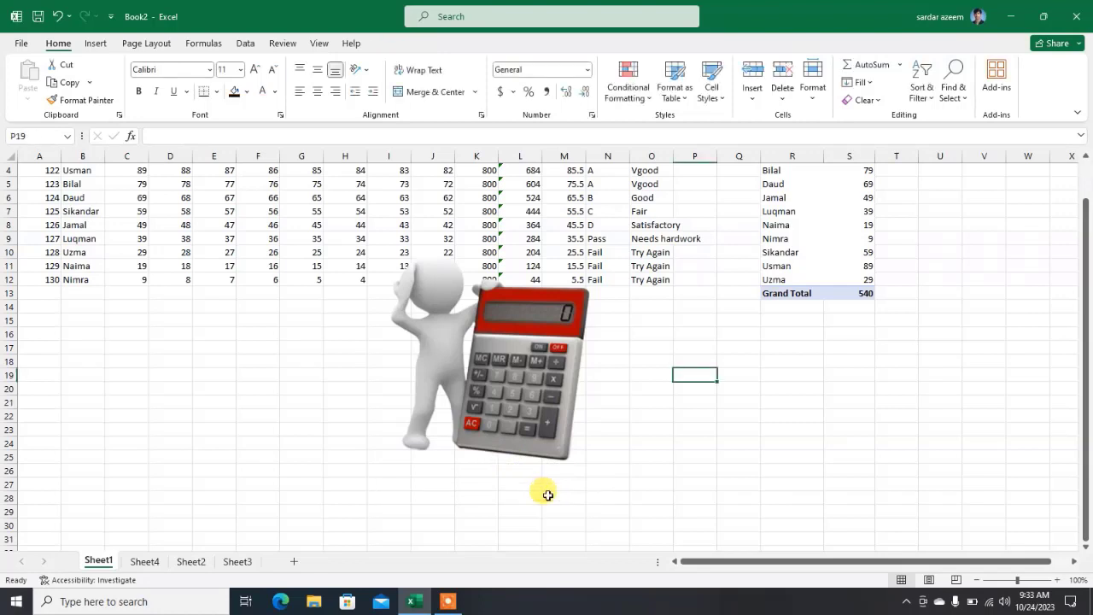
Enlarge the calculator picture and move it below the result data, with its upper edge near row 17
{"action": "left_click", "coordinate": [489, 357]}
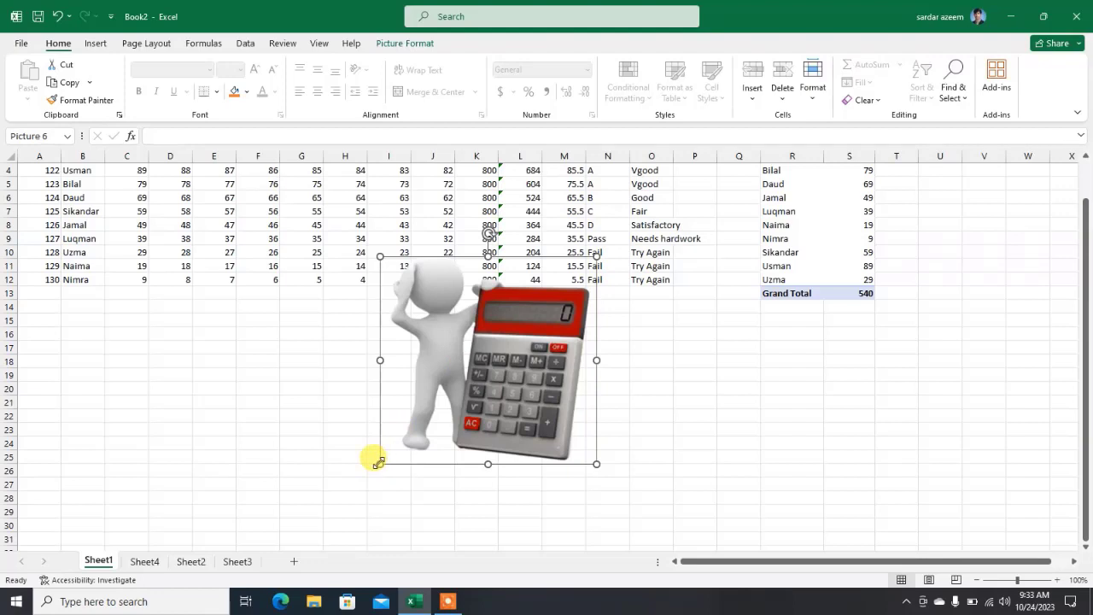
{"action": "left_click_drag", "start_coordinate": [380, 462], "coordinate": [303, 537]}
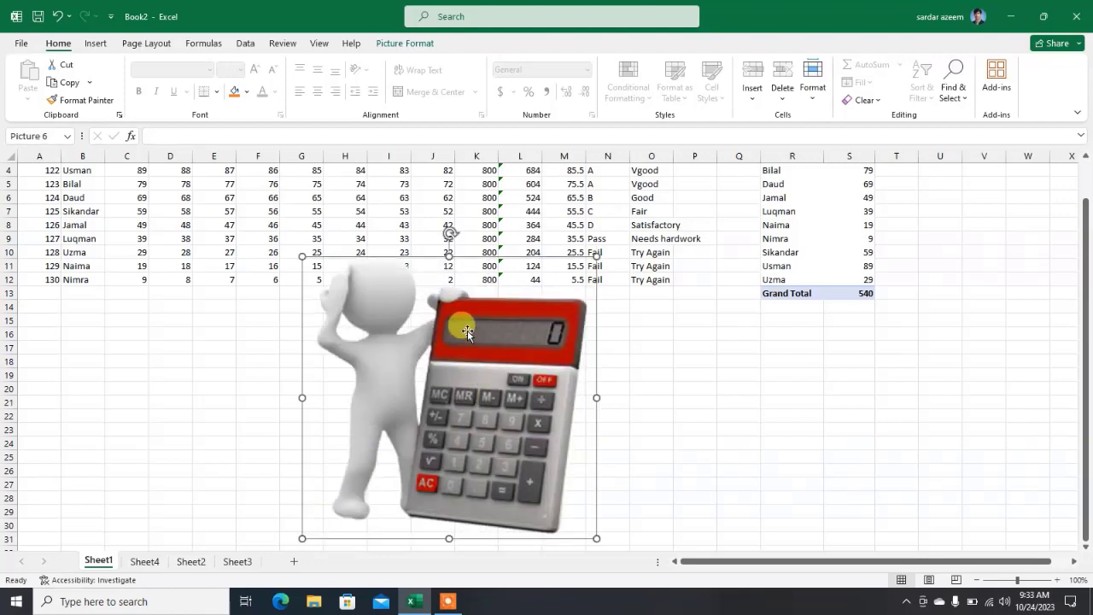
{"action": "left_click_drag", "start_coordinate": [467, 330], "coordinate": [498, 471]}
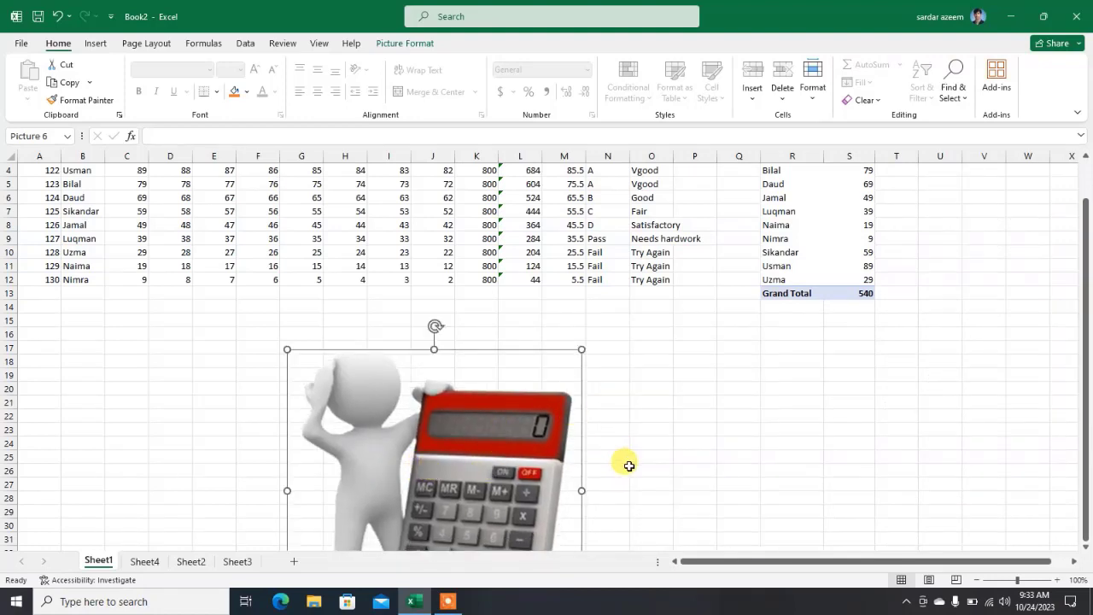
Delete the calculator picture from Sheet1
{"action": "key", "text": "Delete"}
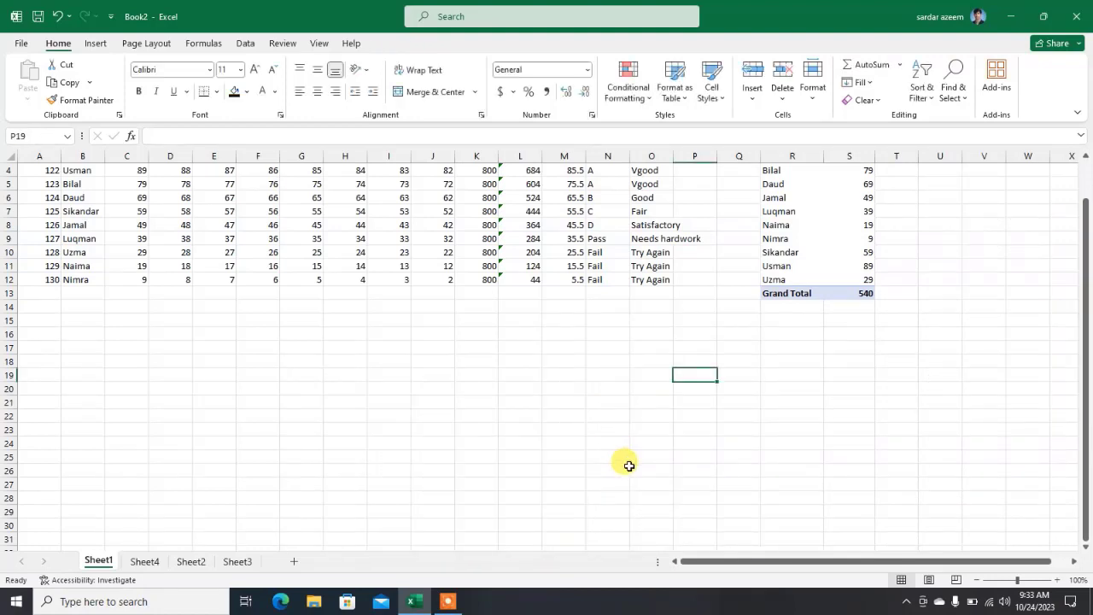
Draw a heart shape about 4.25" high by 4.81" wide below the result data, spanning columns H to O
{"action": "left_click", "coordinate": [95, 43]}
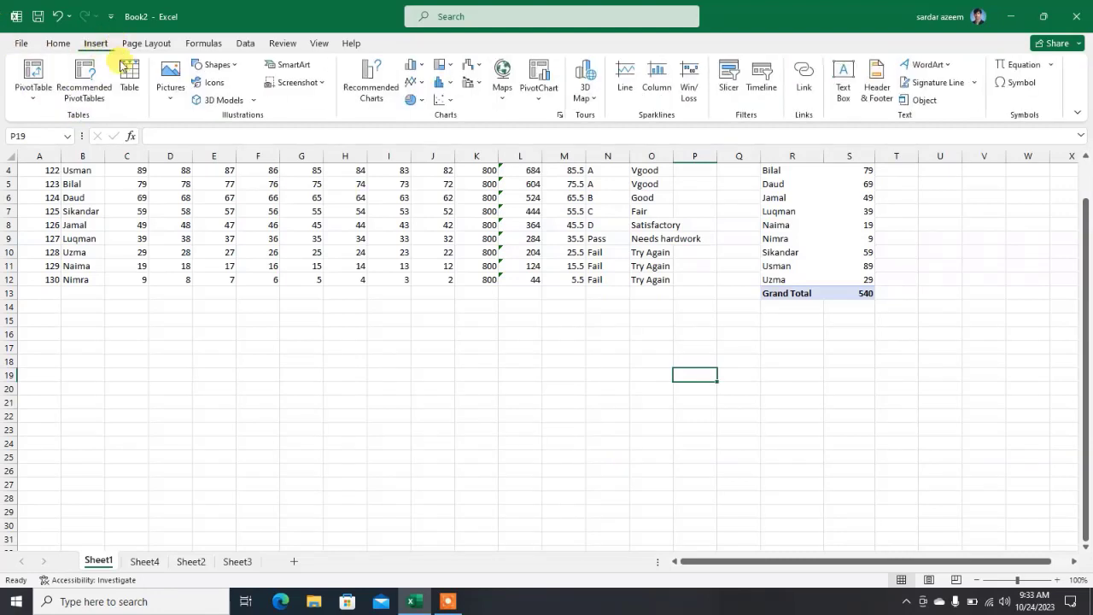
{"action": "left_click", "coordinate": [221, 68]}
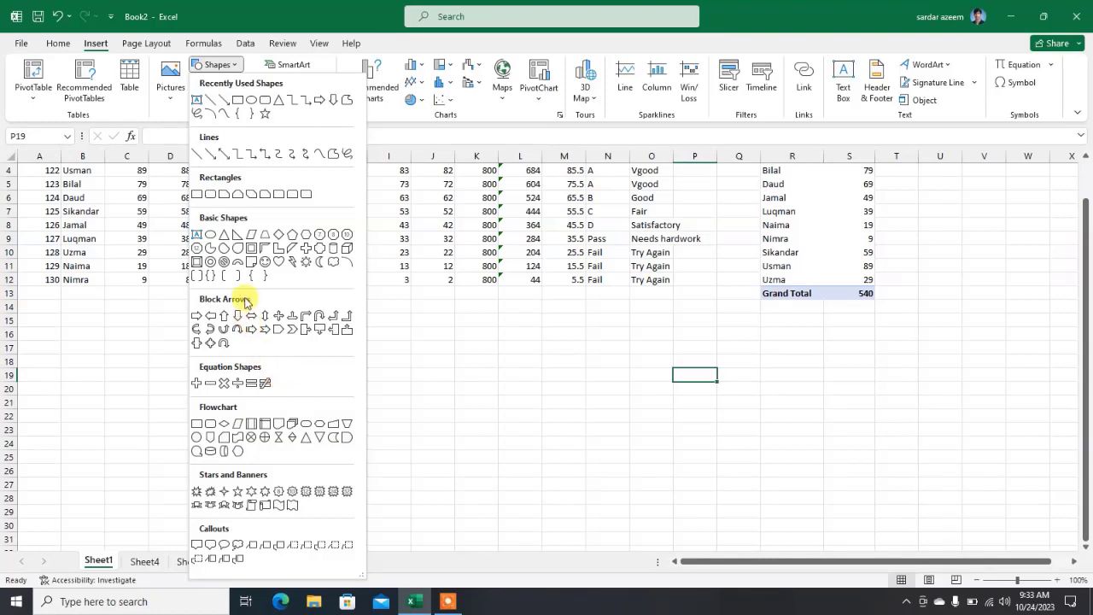
{"action": "left_click", "coordinate": [282, 266]}
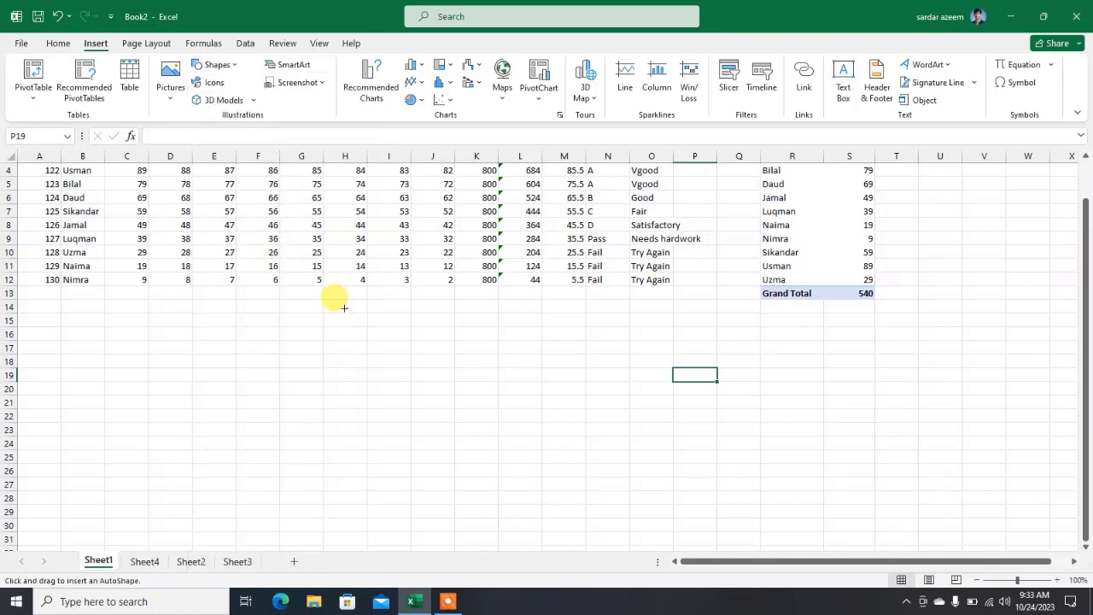
{"action": "left_click_drag", "start_coordinate": [349, 300], "coordinate": [664, 523]}
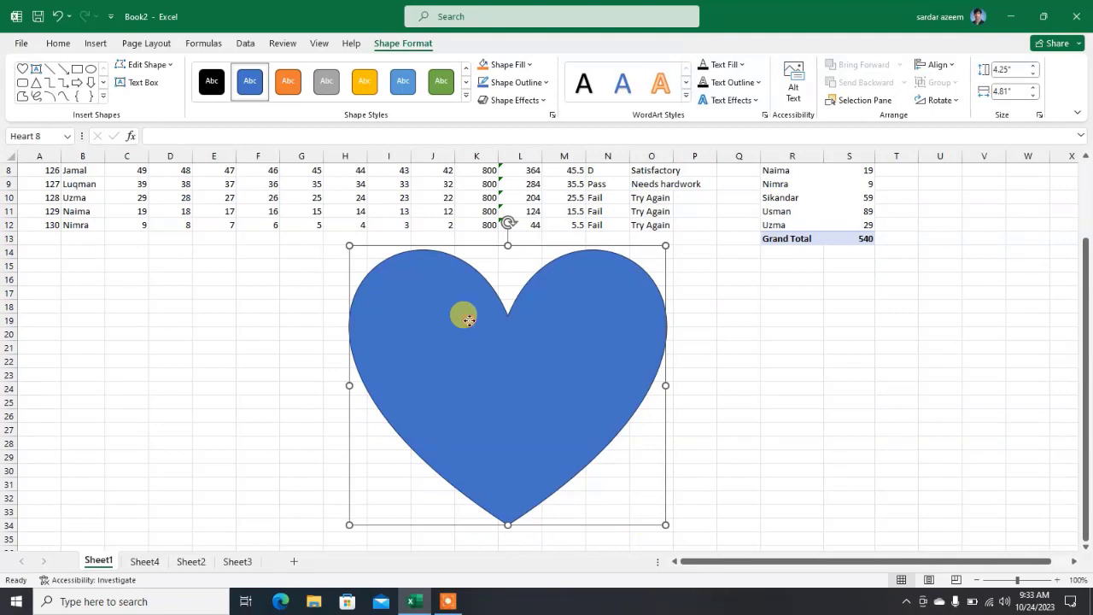
Add the text PICT inside the heart shape and enlarge it to font size 115
{"action": "right_click", "coordinate": [469, 320]}
{"action": "left_click", "coordinate": [508, 335]}
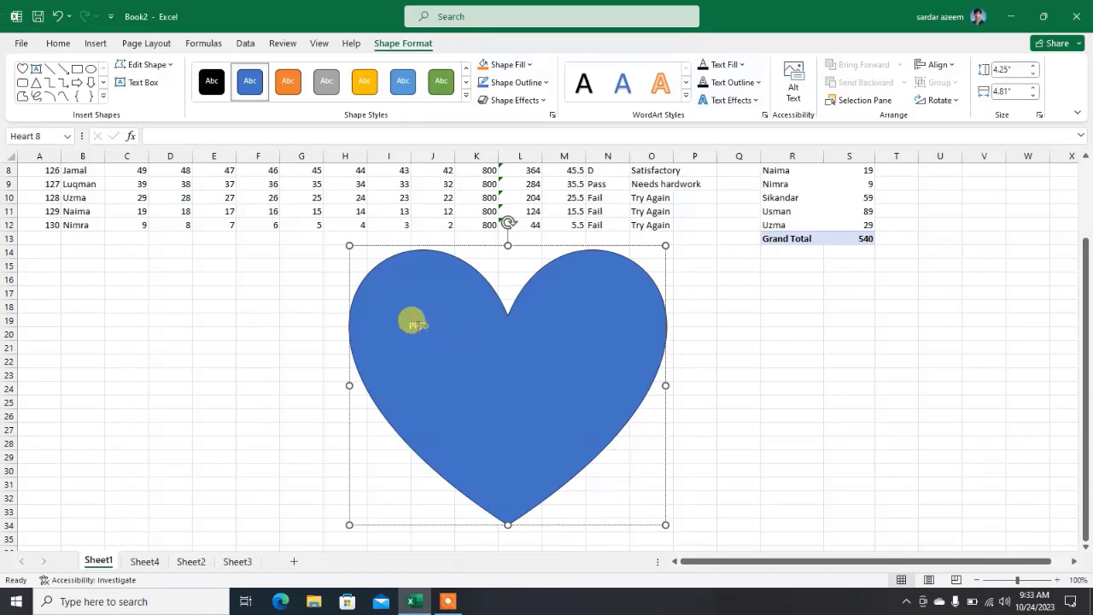
{"action": "double_click", "coordinate": [412, 321]}
{"action": "left_click", "coordinate": [58, 44]}
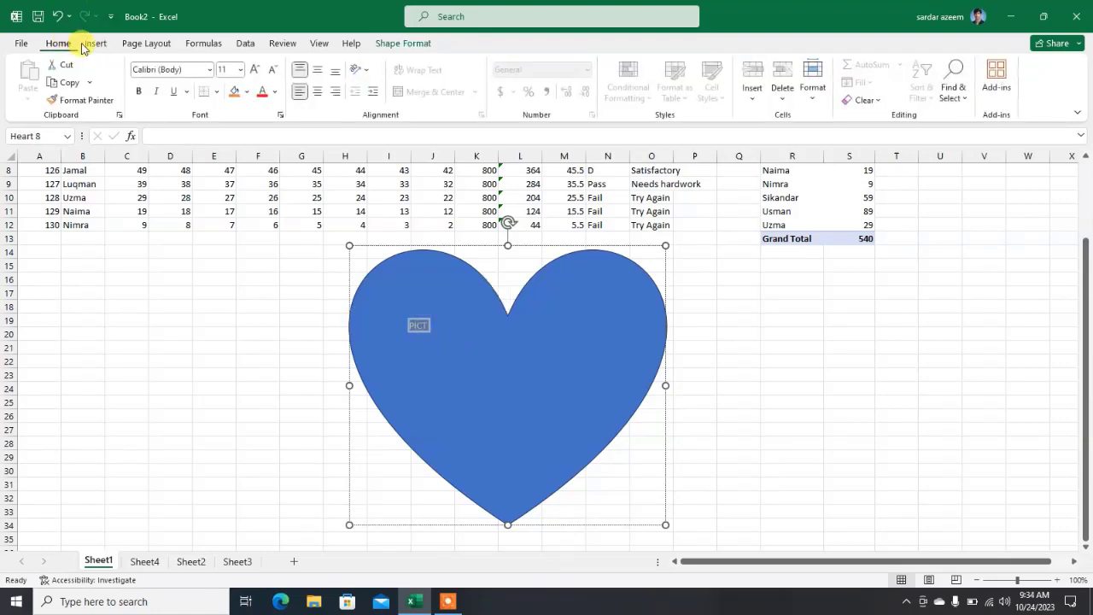
{"action": "left_click", "coordinate": [248, 70]}
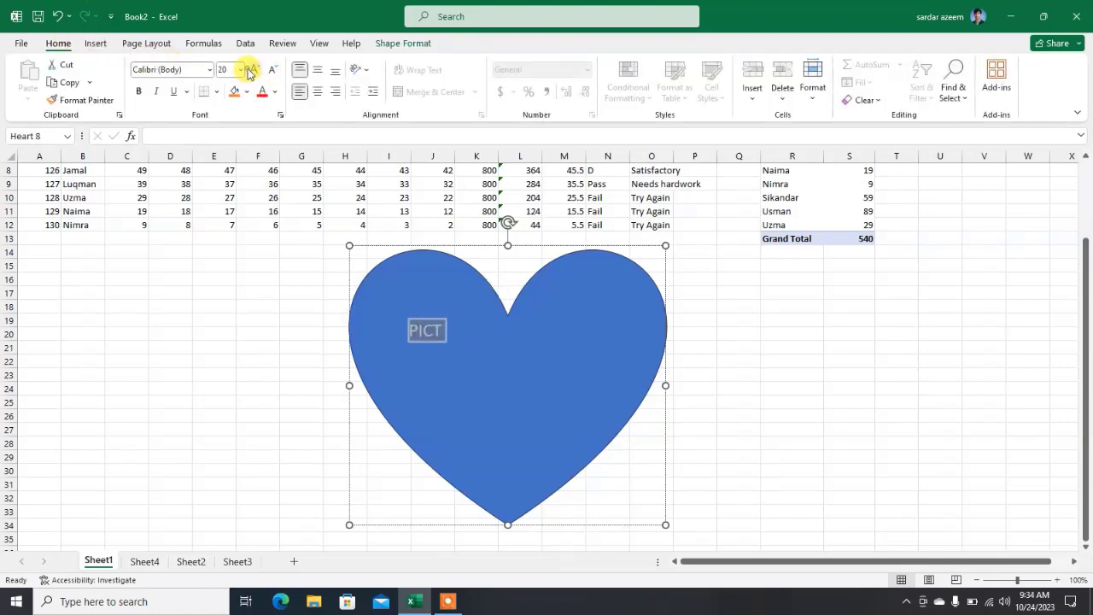
{"action": "left_click", "coordinate": [249, 71]}
{"action": "left_click", "coordinate": [250, 71]}
{"action": "left_click", "coordinate": [251, 70]}
{"action": "left_click", "coordinate": [250, 71]}
{"action": "left_click", "coordinate": [252, 72]}
{"action": "left_click", "coordinate": [252, 72]}
{"action": "left_click", "coordinate": [252, 72]}
{"action": "left_click", "coordinate": [252, 73]}
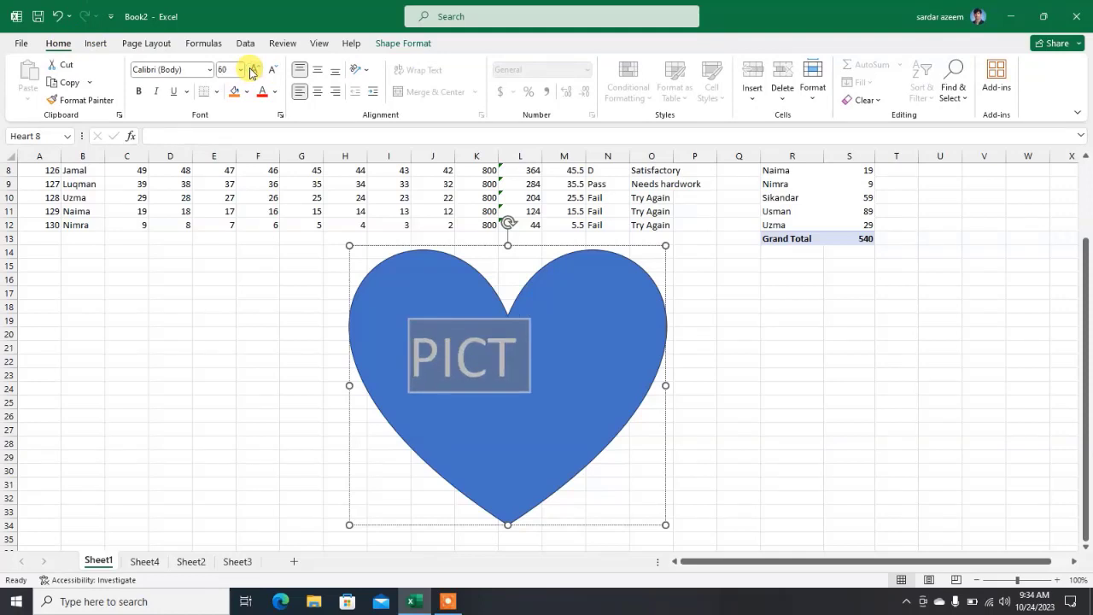
{"action": "left_click", "coordinate": [252, 73]}
{"action": "left_click", "coordinate": [252, 72]}
{"action": "left_click", "coordinate": [252, 72]}
{"action": "left_click", "coordinate": [252, 73]}
{"action": "left_click", "coordinate": [252, 74]}
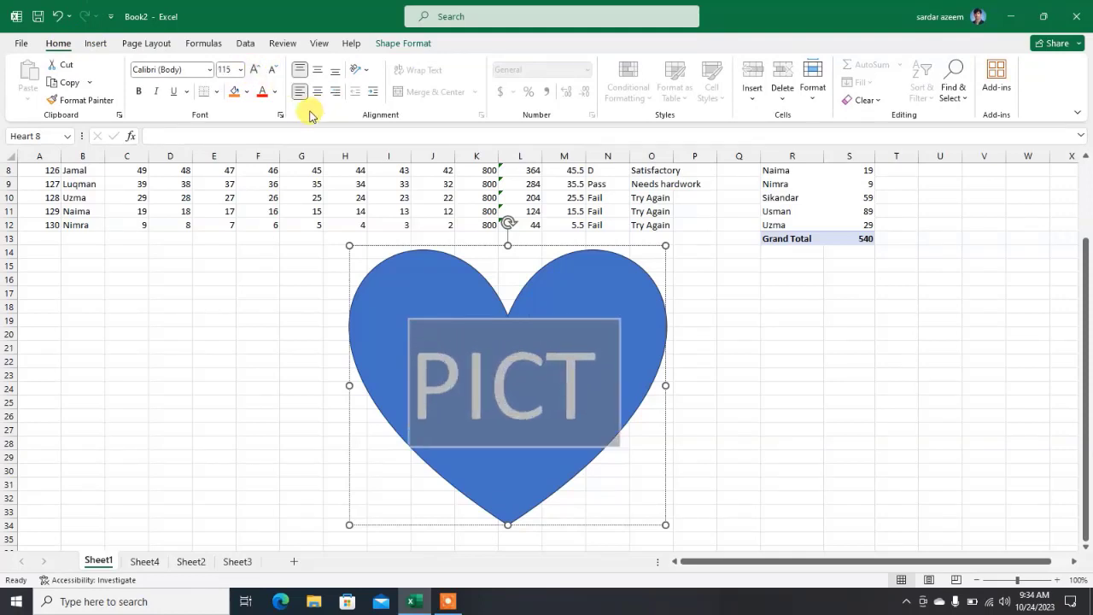
{"action": "left_click", "coordinate": [405, 267]}
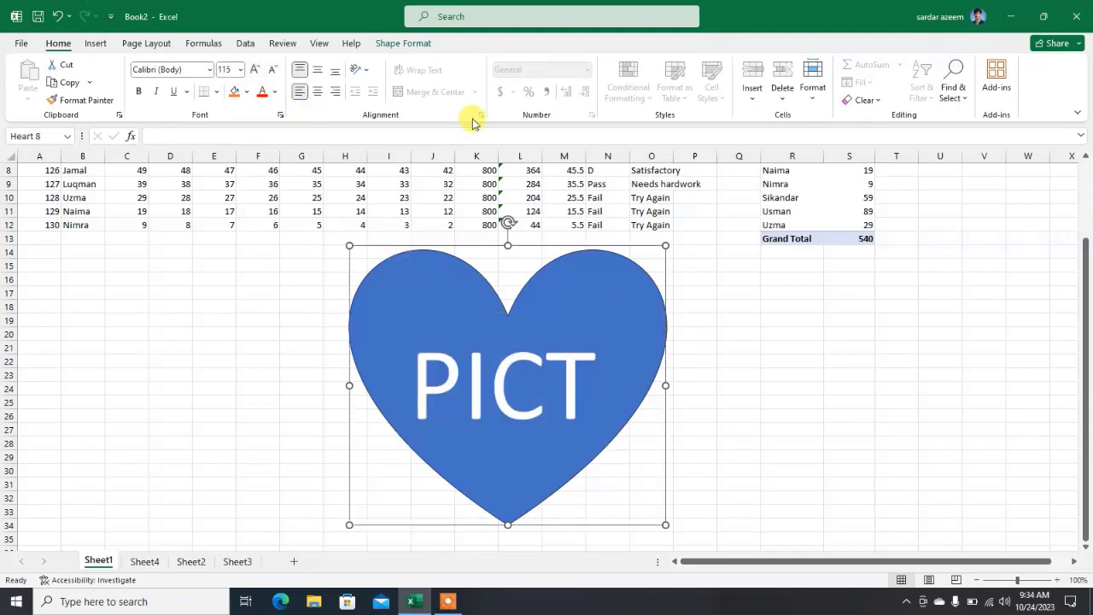
Apply the glossy black theme style from the last row of Theme Styles to the heart shape
{"action": "left_click", "coordinate": [395, 50]}
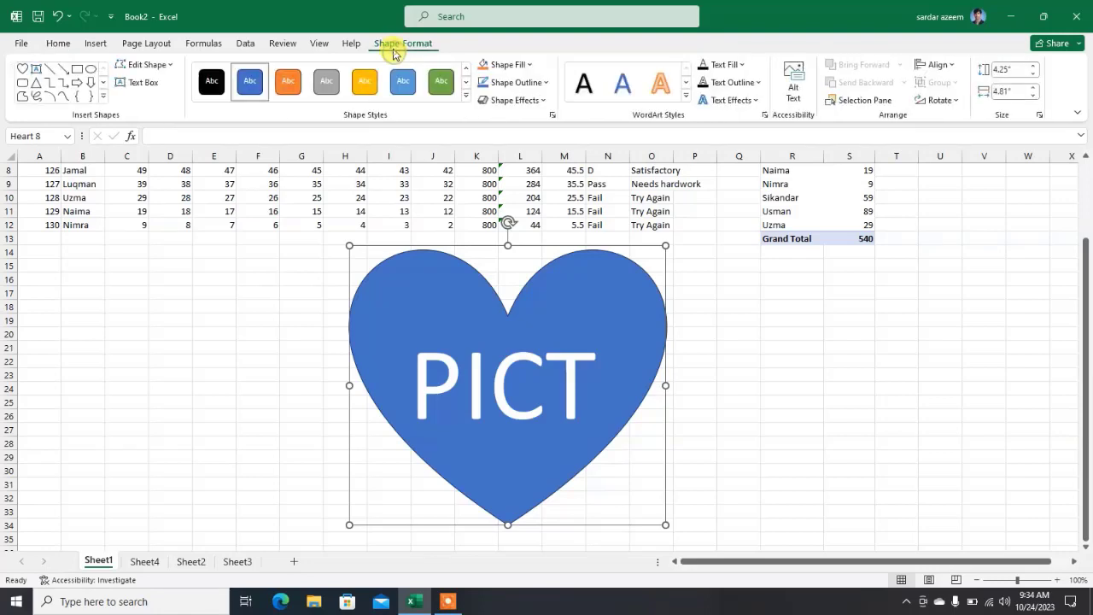
{"action": "left_click", "coordinate": [465, 95]}
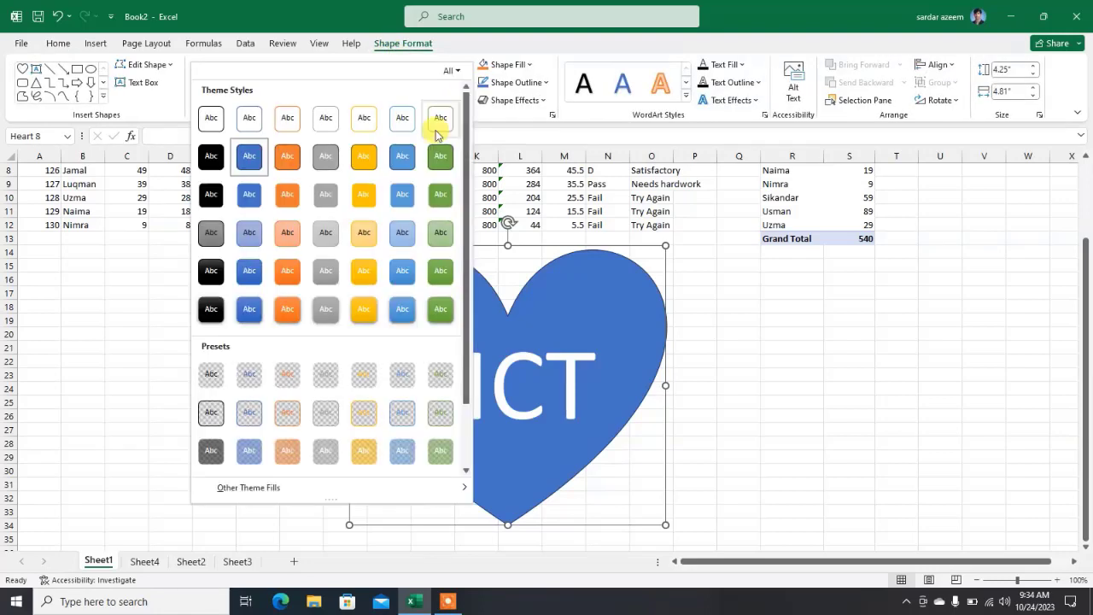
{"action": "left_click", "coordinate": [211, 309]}
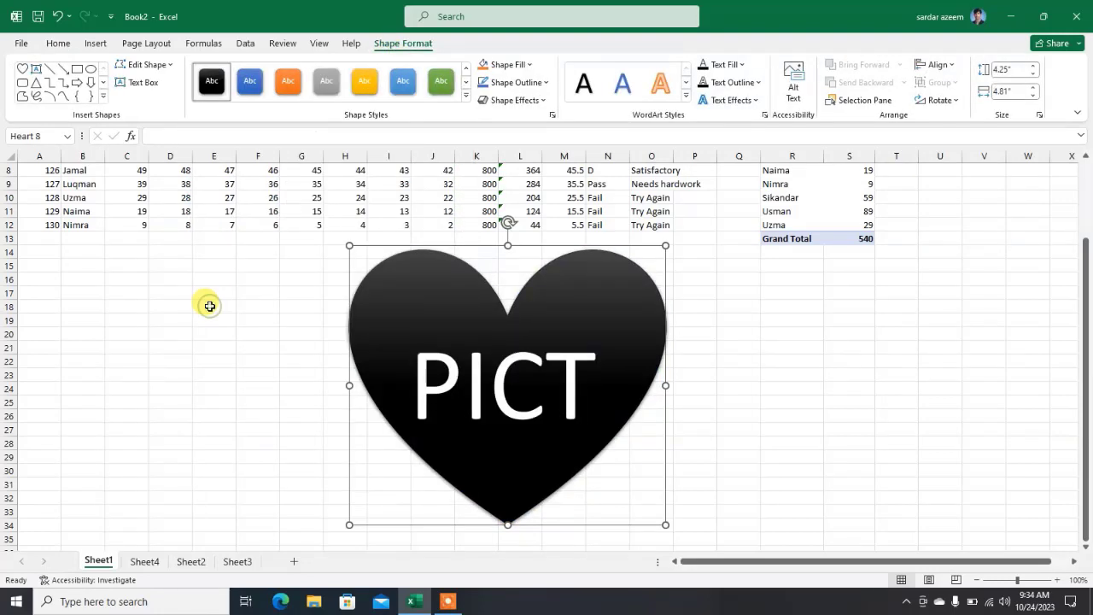
Apply the second bevel preset of the first row as a text effect to the PICT text in the heart shape
{"action": "left_click", "coordinate": [739, 101]}
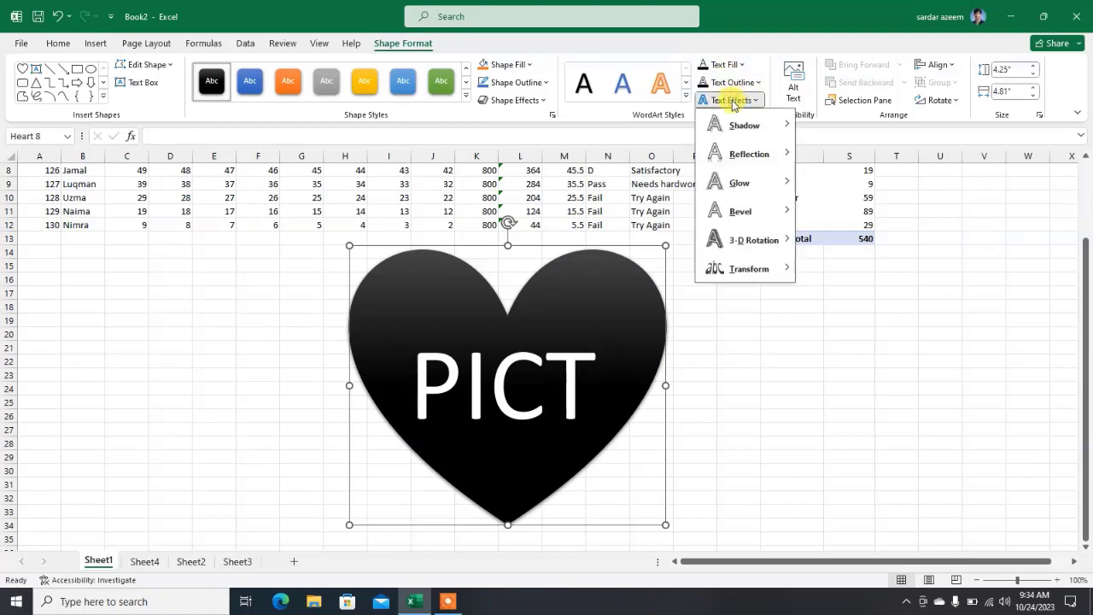
{"action": "mouse_move", "coordinate": [731, 211]}
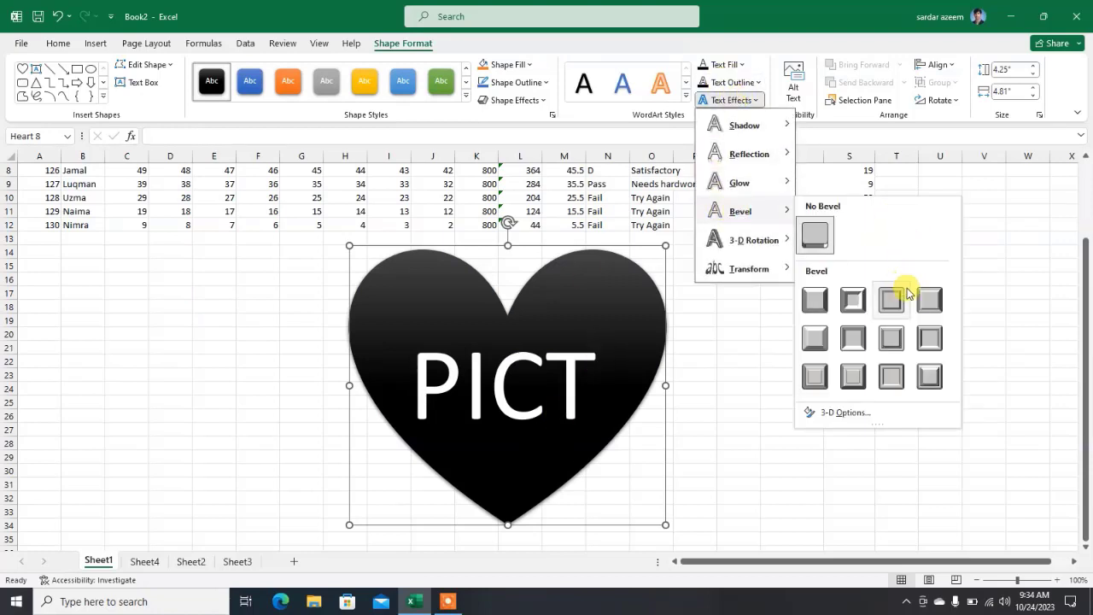
{"action": "left_click", "coordinate": [861, 298]}
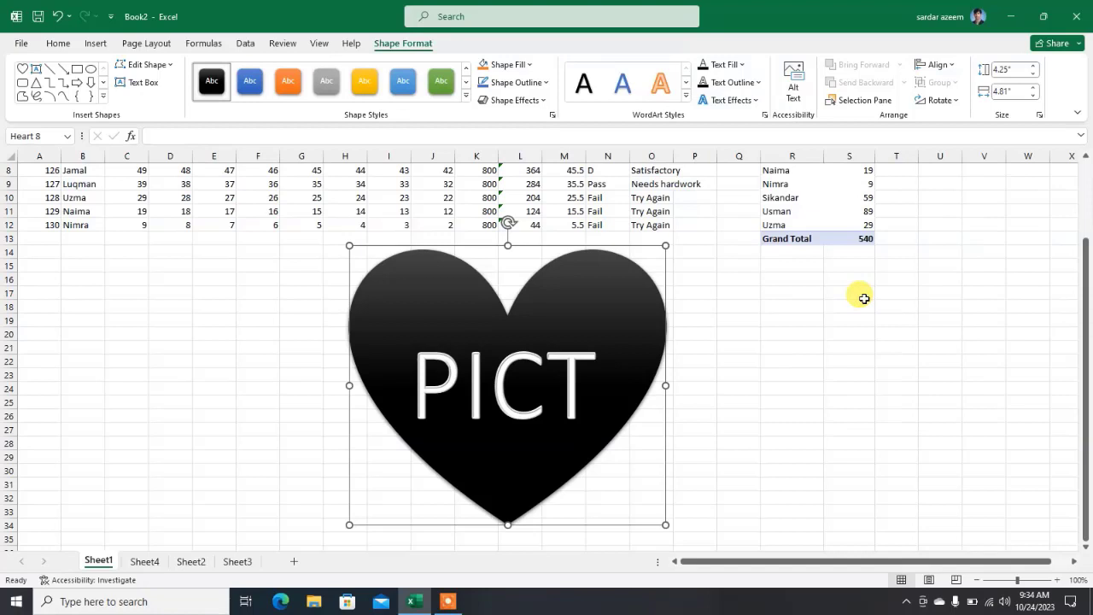
Fill the PICT text with standard red and give its letters a green theme-color outline
{"action": "left_click", "coordinate": [743, 67]}
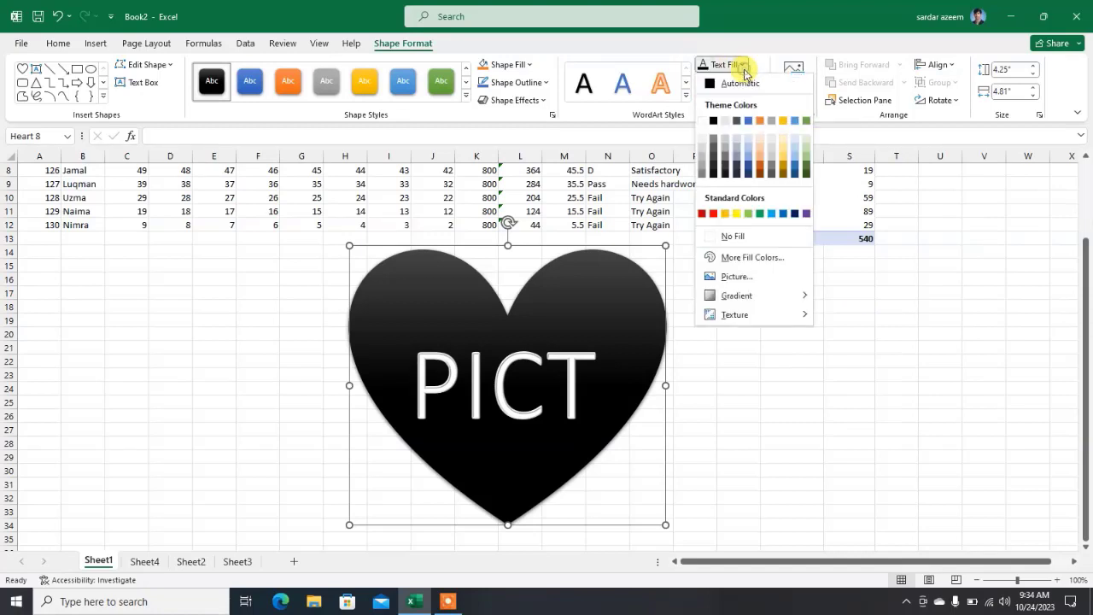
{"action": "left_click", "coordinate": [713, 214]}
{"action": "left_click", "coordinate": [758, 83]}
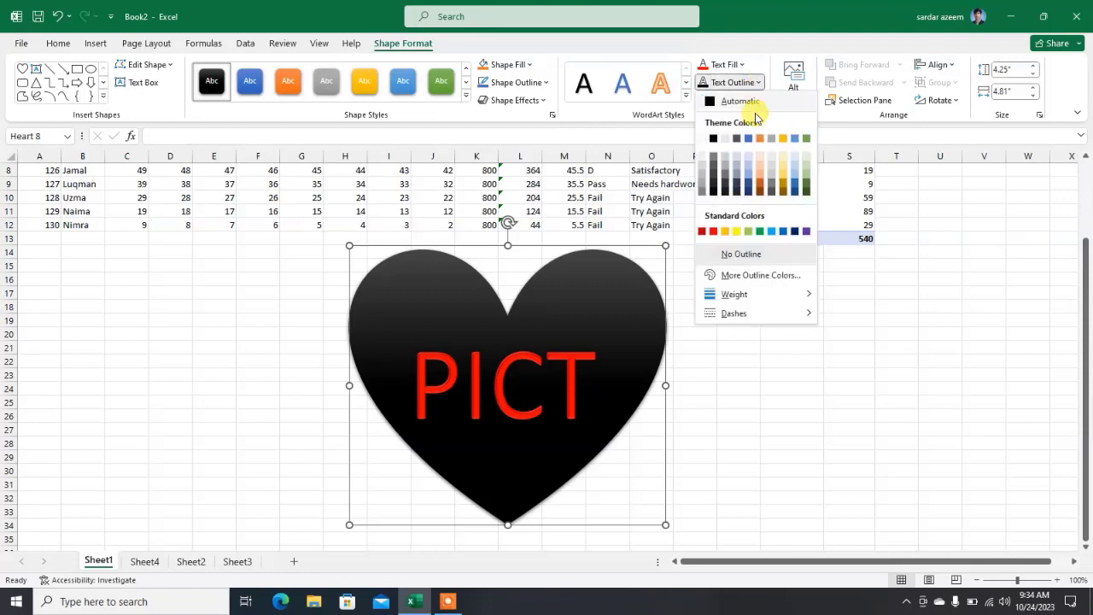
{"action": "left_click", "coordinate": [805, 179]}
{"action": "left_click", "coordinate": [808, 390]}
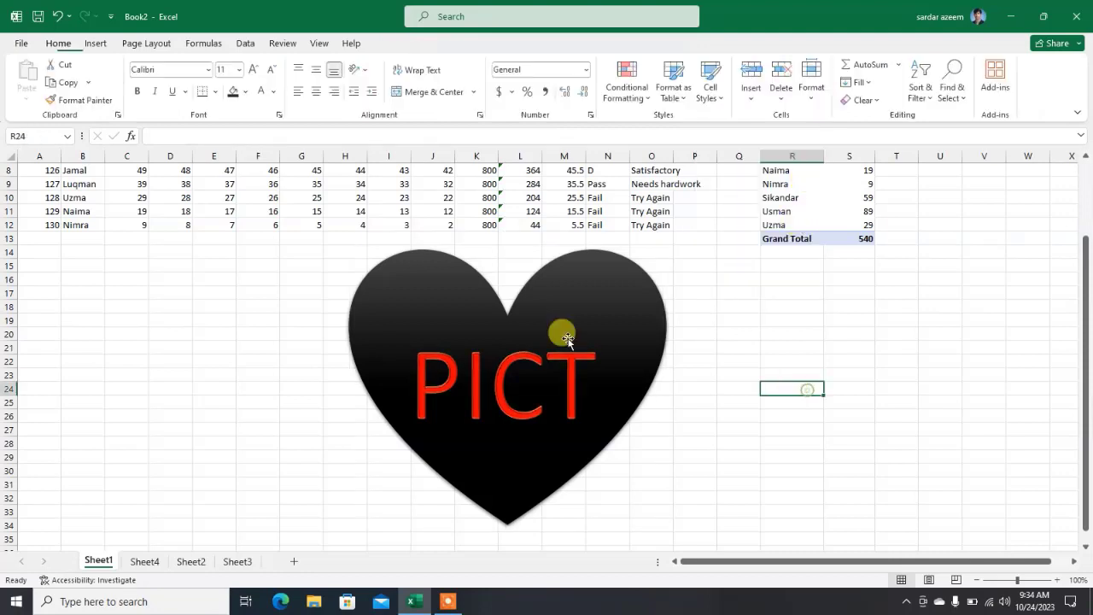
Delete the black heart shape with the PICT text from Sheet1
{"action": "left_click_drag", "start_coordinate": [559, 289], "coordinate": [643, 292]}
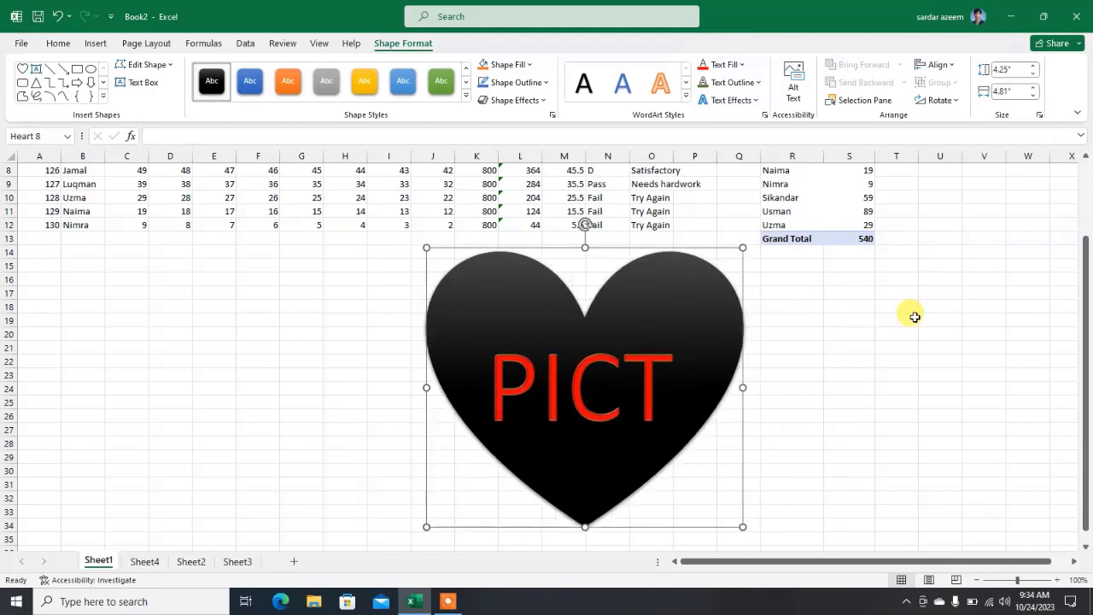
{"action": "key", "text": "Delete"}
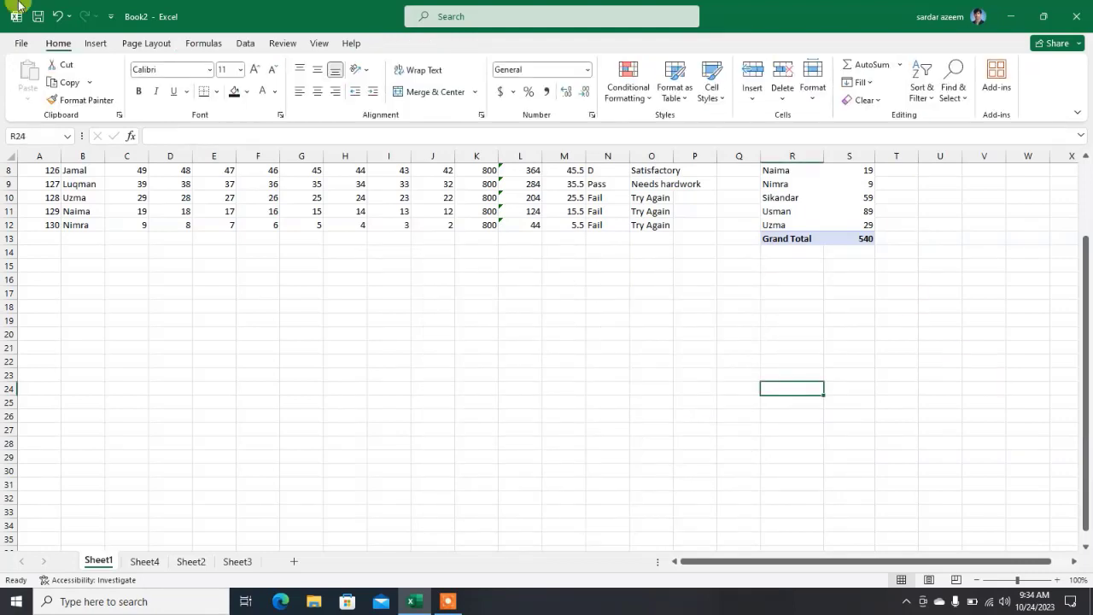
Insert the headset person and camera icons from the stock icon library into Sheet1
{"action": "left_click", "coordinate": [95, 43]}
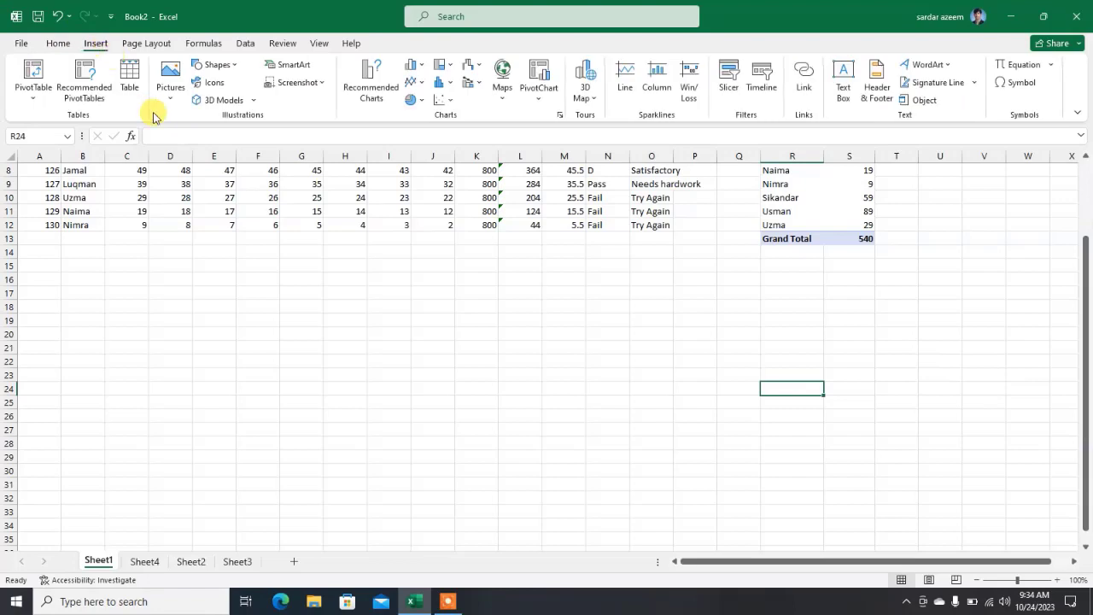
{"action": "left_click", "coordinate": [211, 85]}
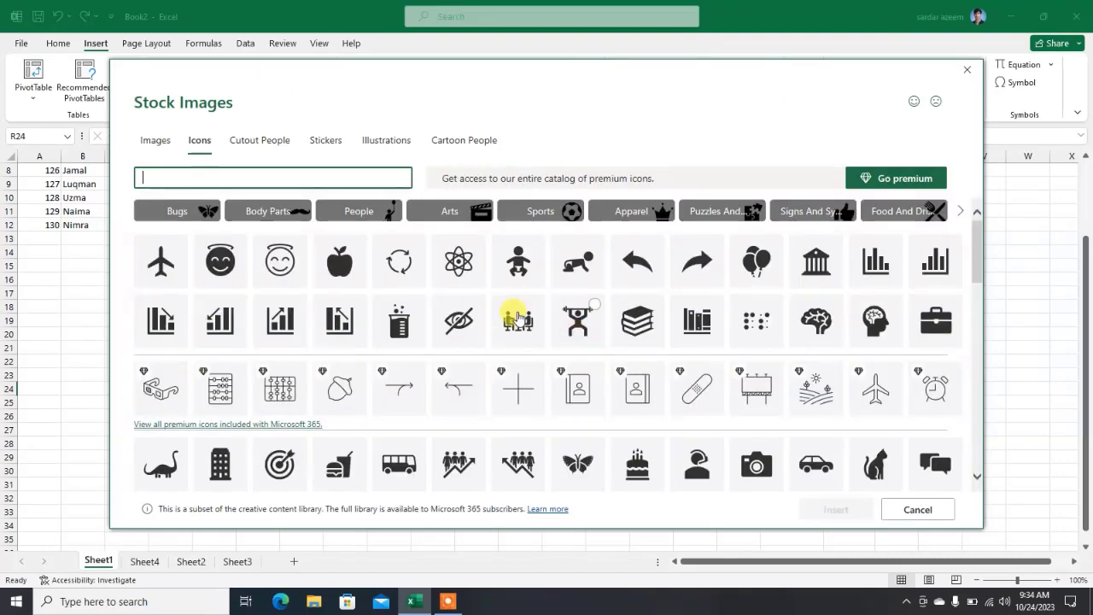
{"action": "scroll", "coordinate": [286, 333], "scroll_direction": "down", "scroll_amount": 4}
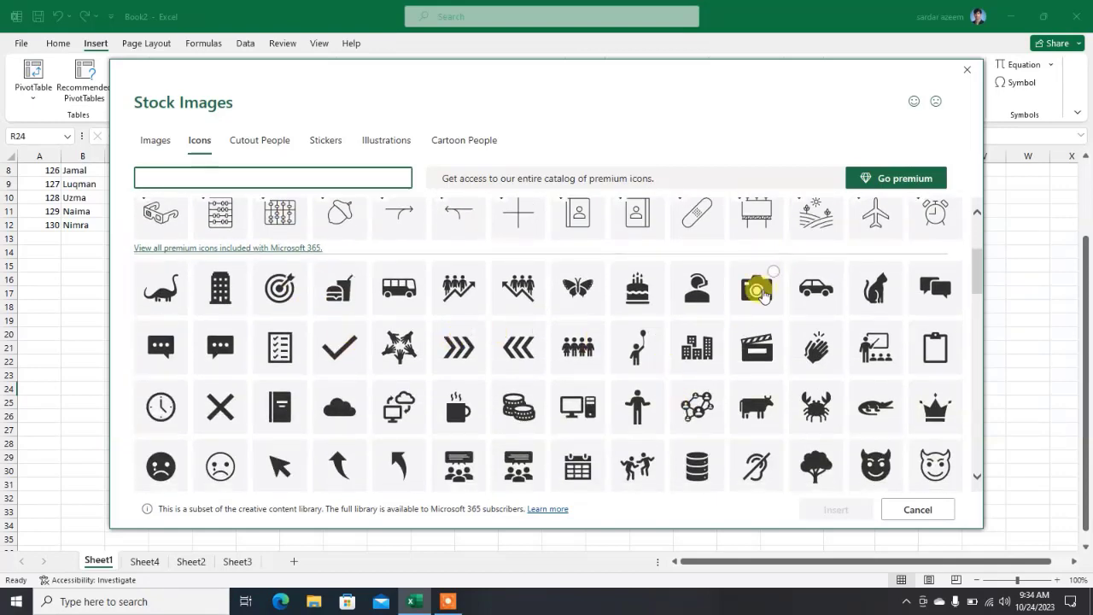
{"action": "left_click", "coordinate": [698, 293]}
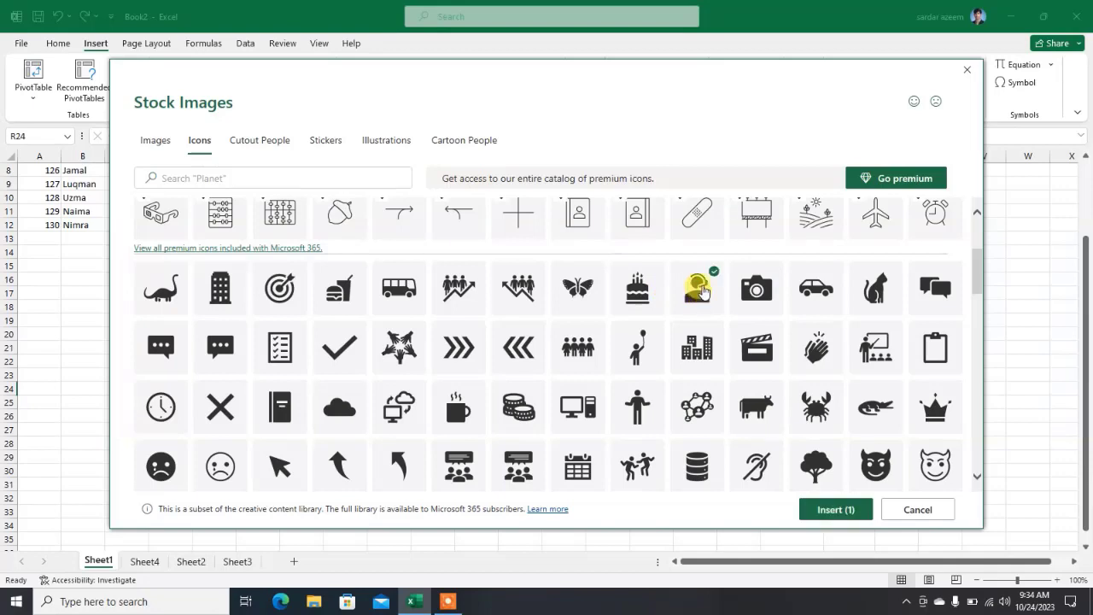
{"action": "left_click", "coordinate": [771, 272]}
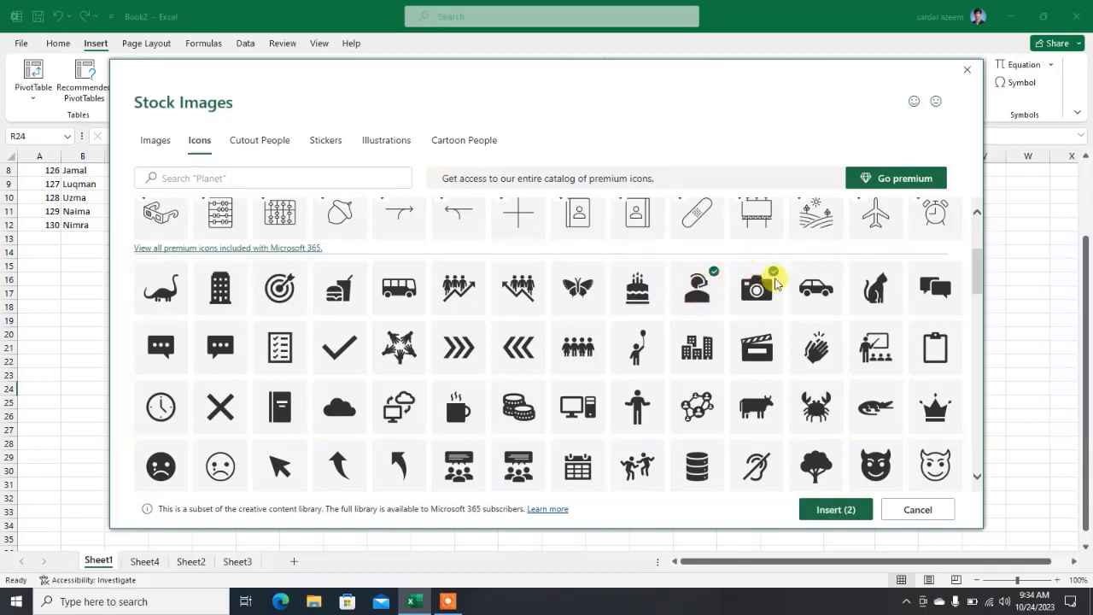
{"action": "left_click", "coordinate": [824, 509]}
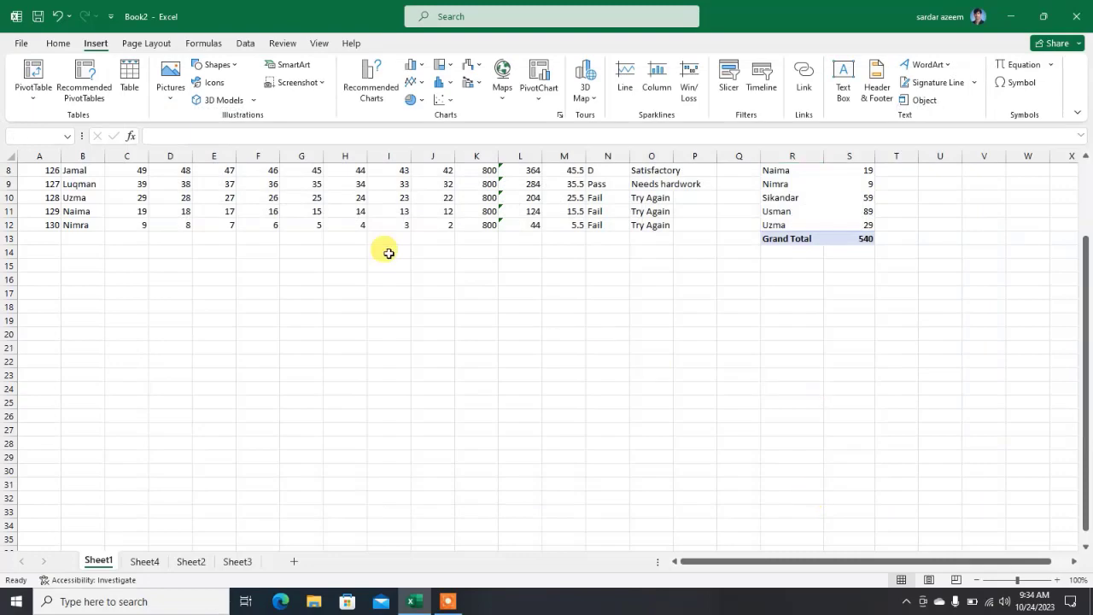
Arrange the two icons side by side below the result data, headset person around columns J–K and camera around M–N
{"action": "left_click_drag", "start_coordinate": [796, 391], "coordinate": [593, 277]}
{"action": "left_click", "coordinate": [650, 329]}
{"action": "left_click", "coordinate": [459, 317]}
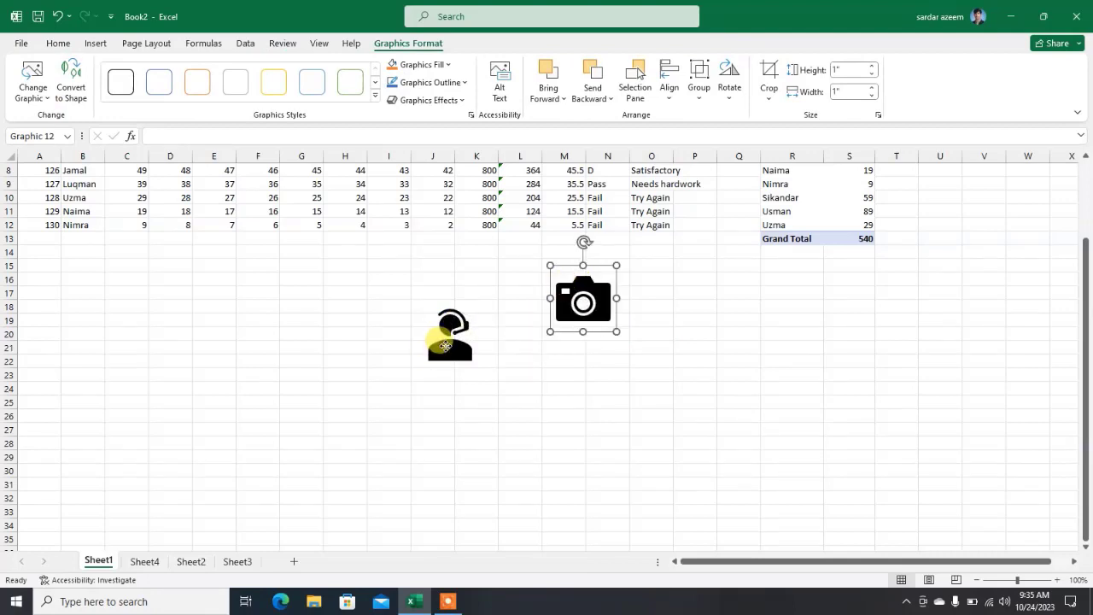
{"action": "left_click_drag", "start_coordinate": [444, 344], "coordinate": [443, 304]}
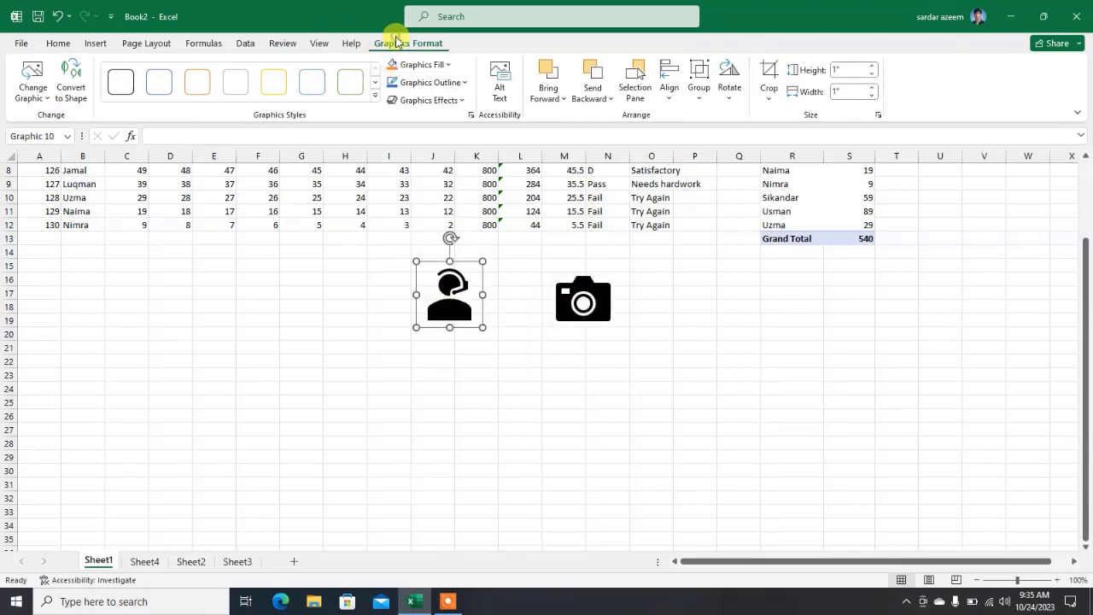
Apply the gold fill preset with black outline to the headset person icon and enlarge it to about 3.31" square
{"action": "left_click", "coordinate": [373, 99]}
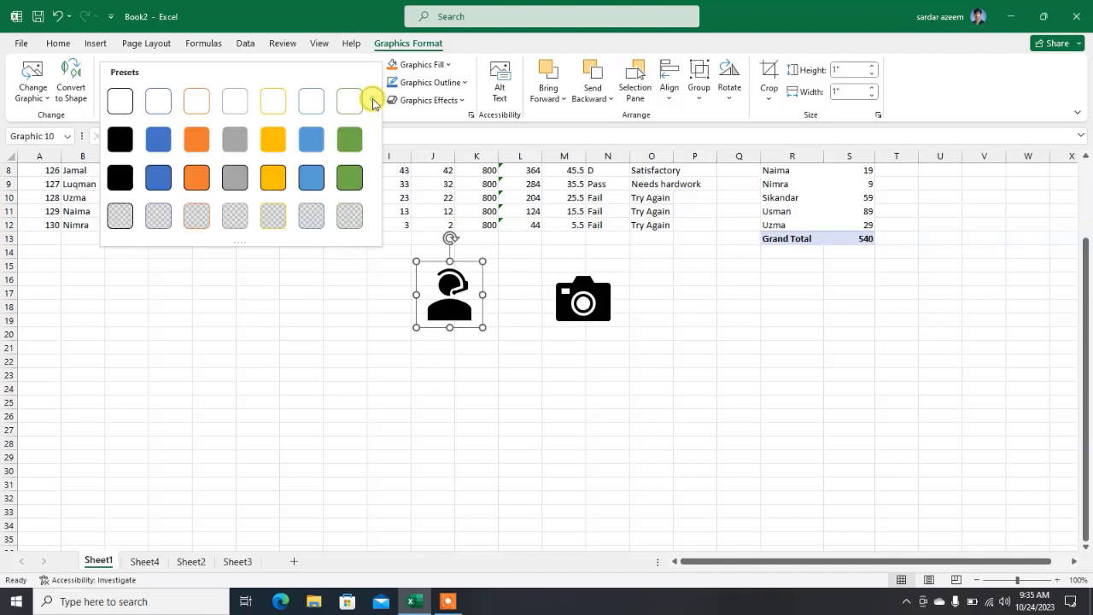
{"action": "left_click", "coordinate": [272, 174]}
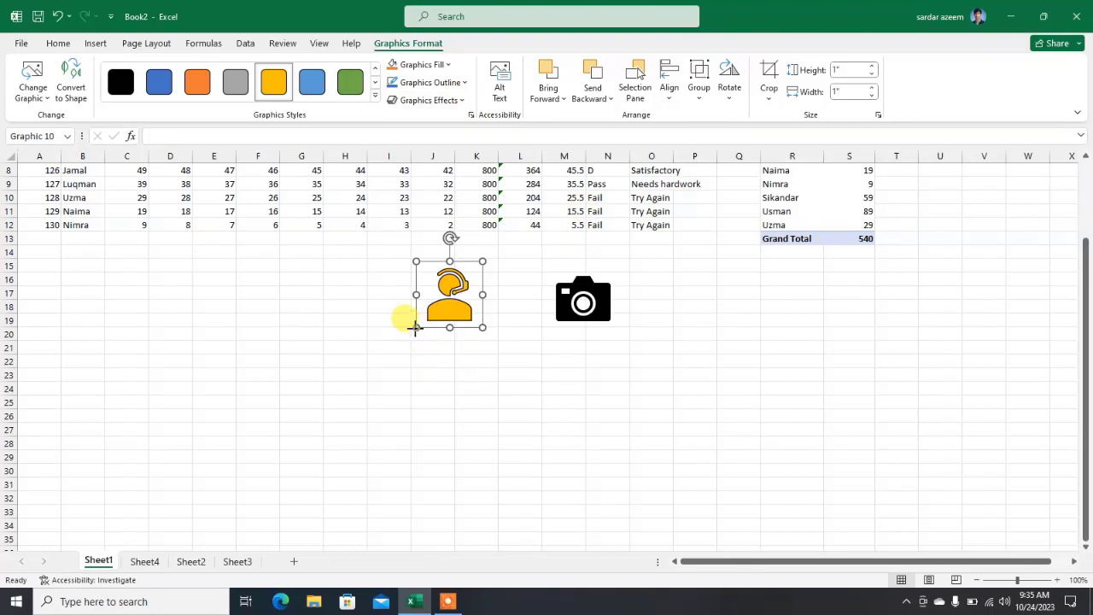
{"action": "left_click_drag", "start_coordinate": [416, 327], "coordinate": [263, 424]}
{"action": "left_click", "coordinate": [632, 386]}
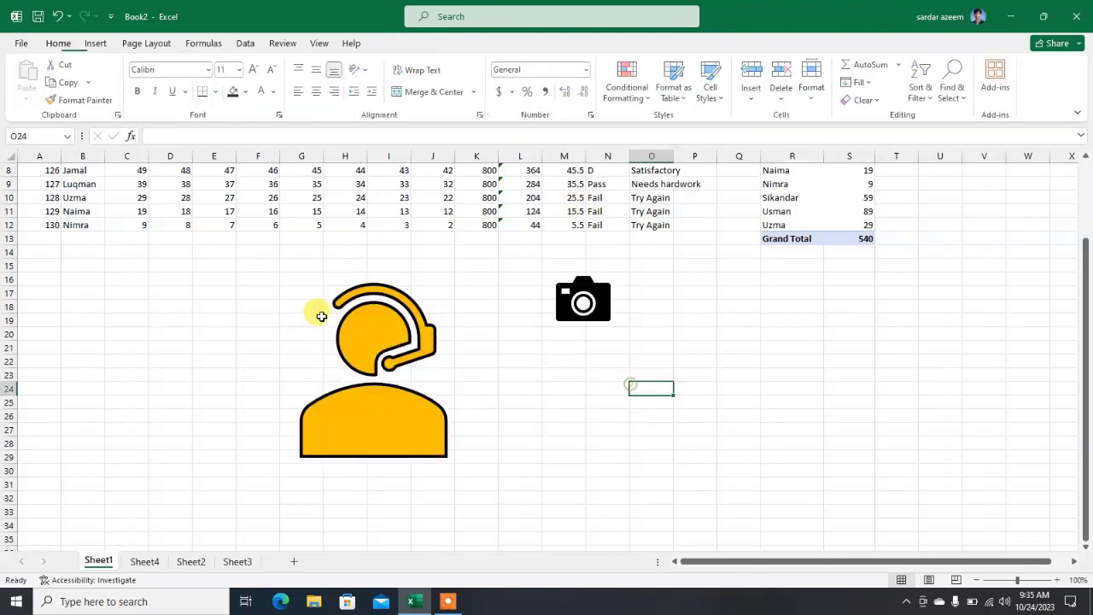
Delete the headset person icon and the camera icon from Sheet1
{"action": "left_click", "coordinate": [373, 319]}
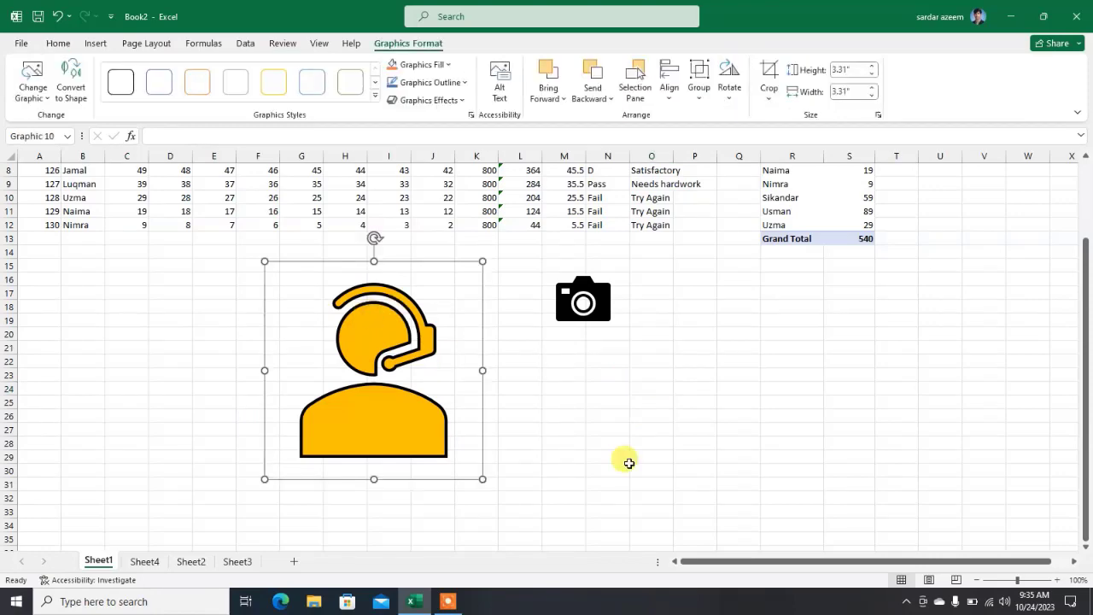
{"action": "key", "text": "Delete"}
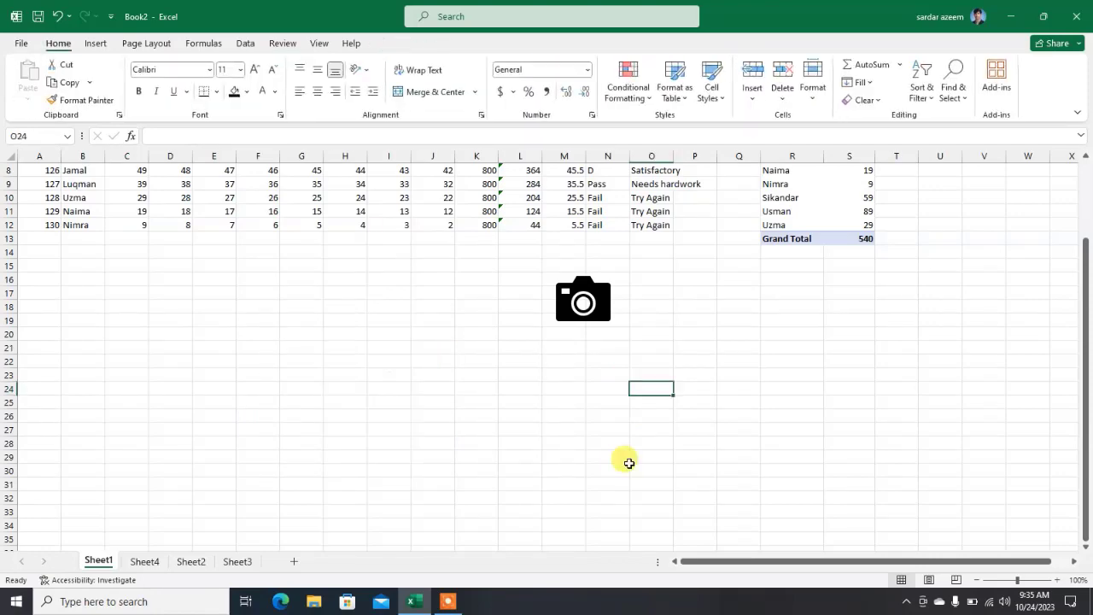
{"action": "left_click", "coordinate": [581, 304]}
{"action": "key", "text": "Delete"}
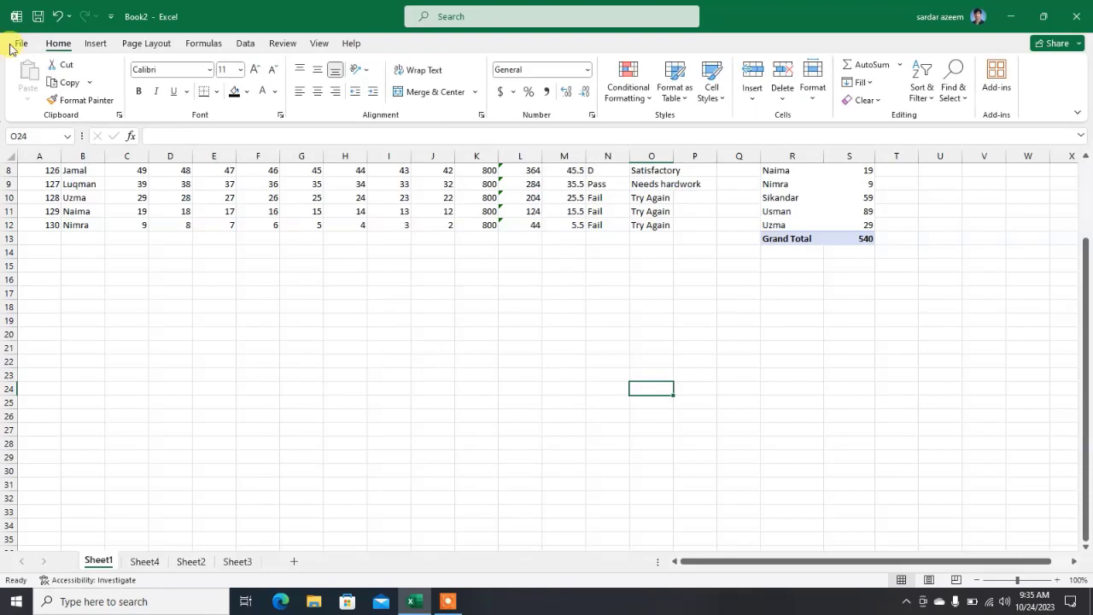
Browse the categories of the online 3D model library
{"action": "left_click", "coordinate": [95, 43]}
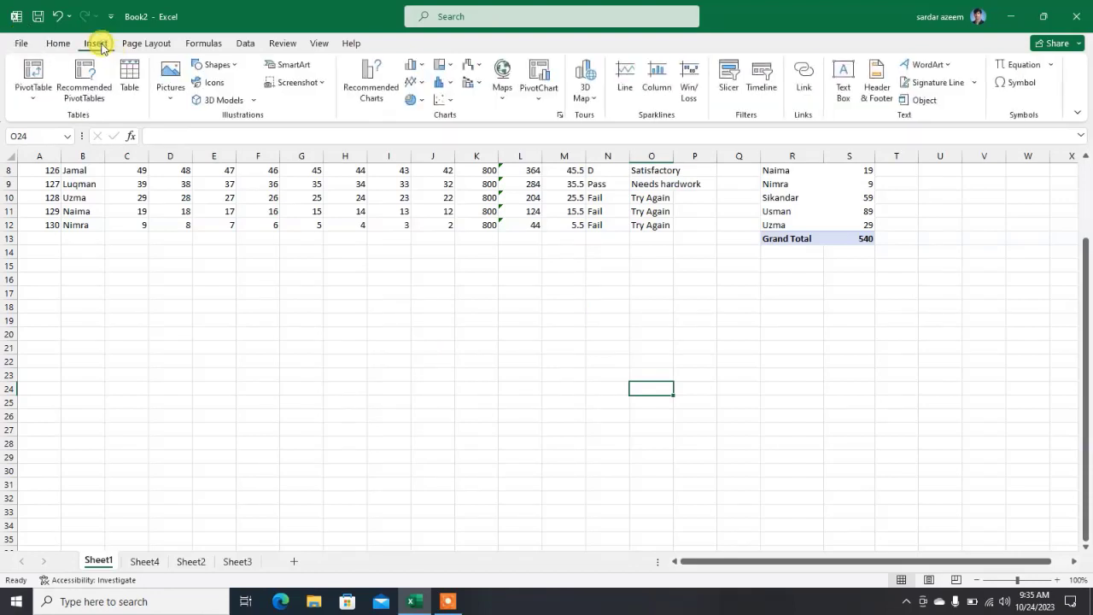
{"action": "left_click", "coordinate": [255, 102]}
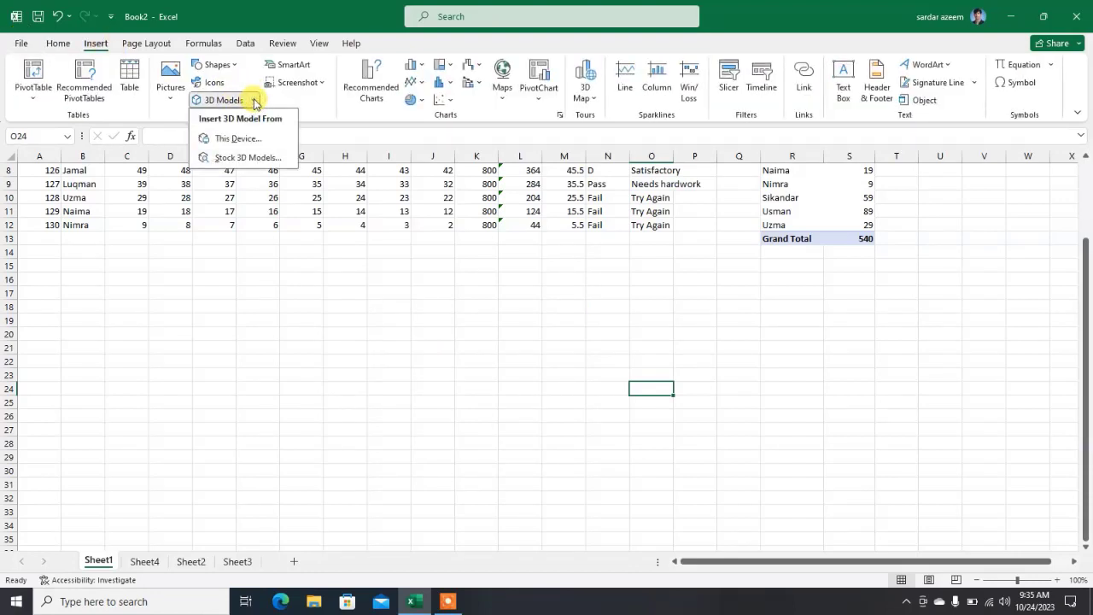
{"action": "left_click", "coordinate": [254, 103]}
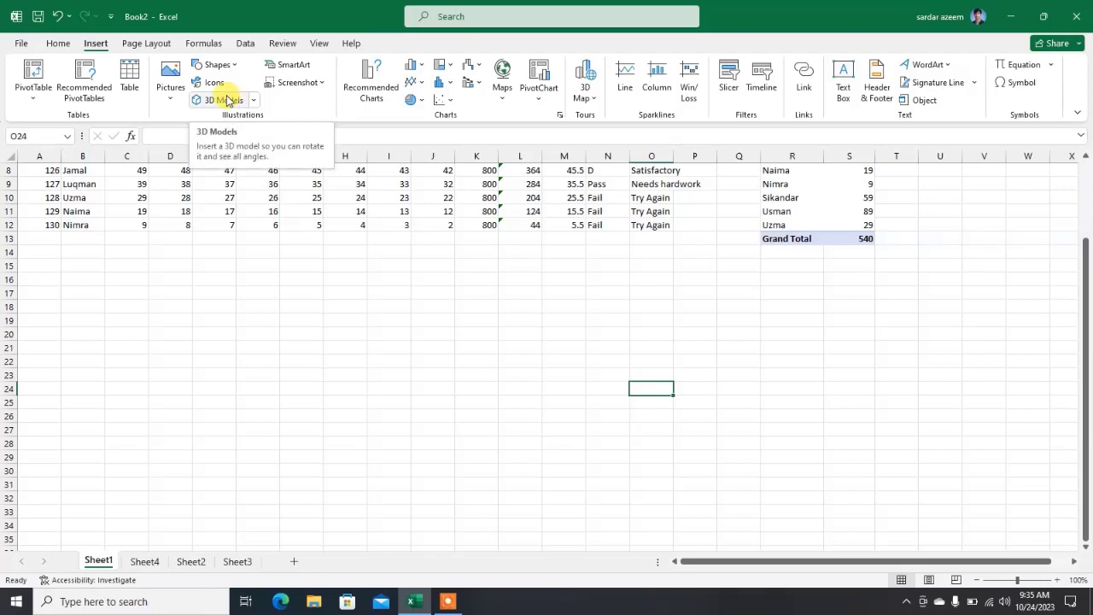
{"action": "left_click", "coordinate": [224, 100]}
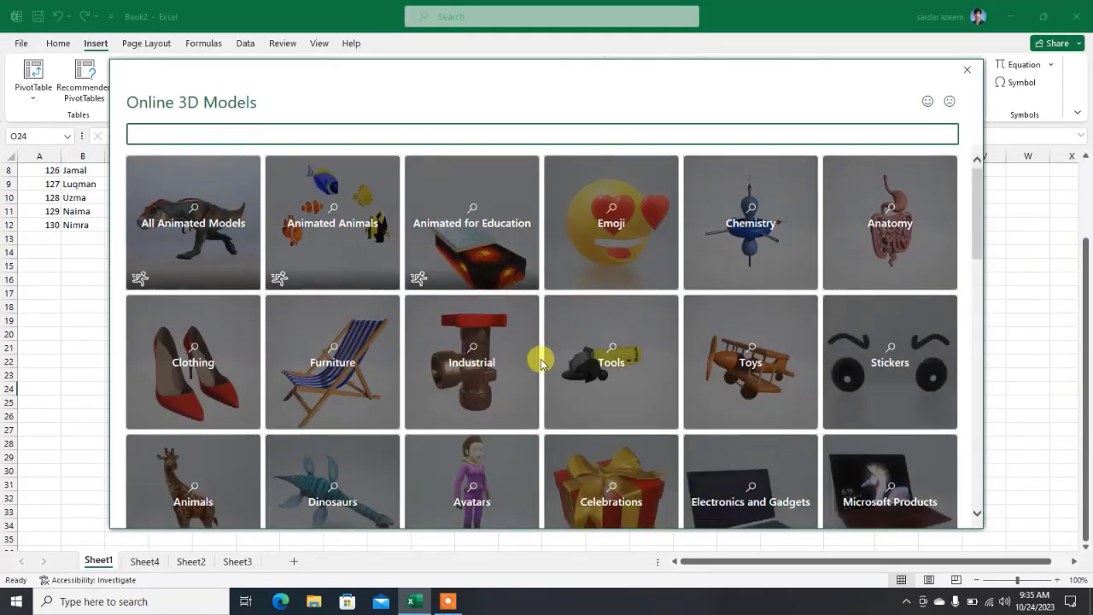
{"action": "scroll", "coordinate": [521, 355], "scroll_direction": "down", "scroll_amount": 5}
{"action": "scroll", "coordinate": [529, 374], "scroll_direction": "down", "scroll_amount": 5}
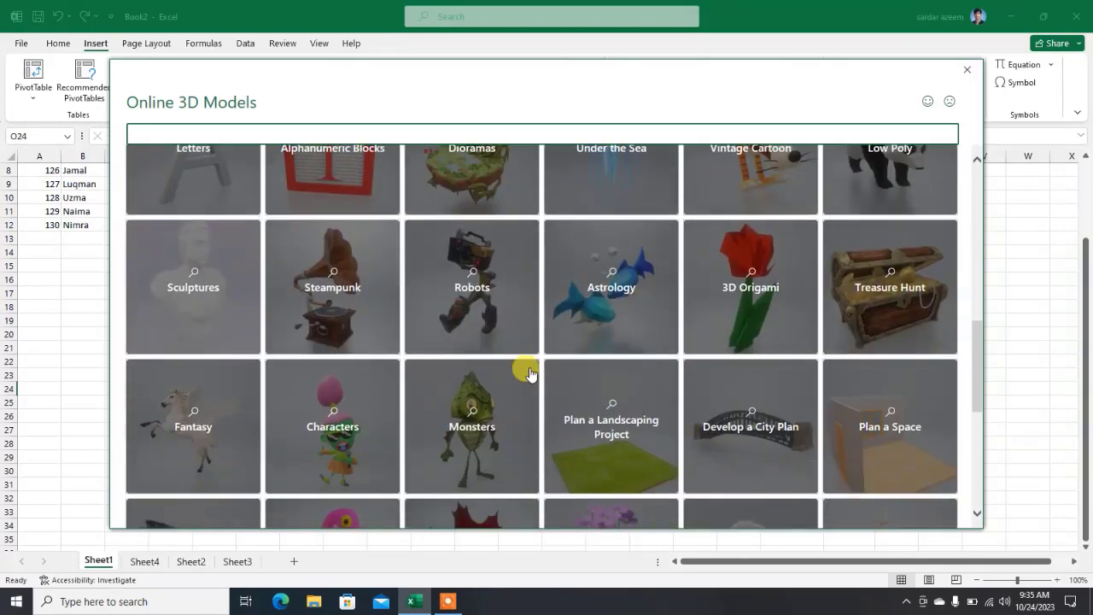
{"action": "scroll", "coordinate": [529, 374], "scroll_direction": "down", "scroll_amount": 2}
{"action": "scroll", "coordinate": [528, 374], "scroll_direction": "down", "scroll_amount": 2}
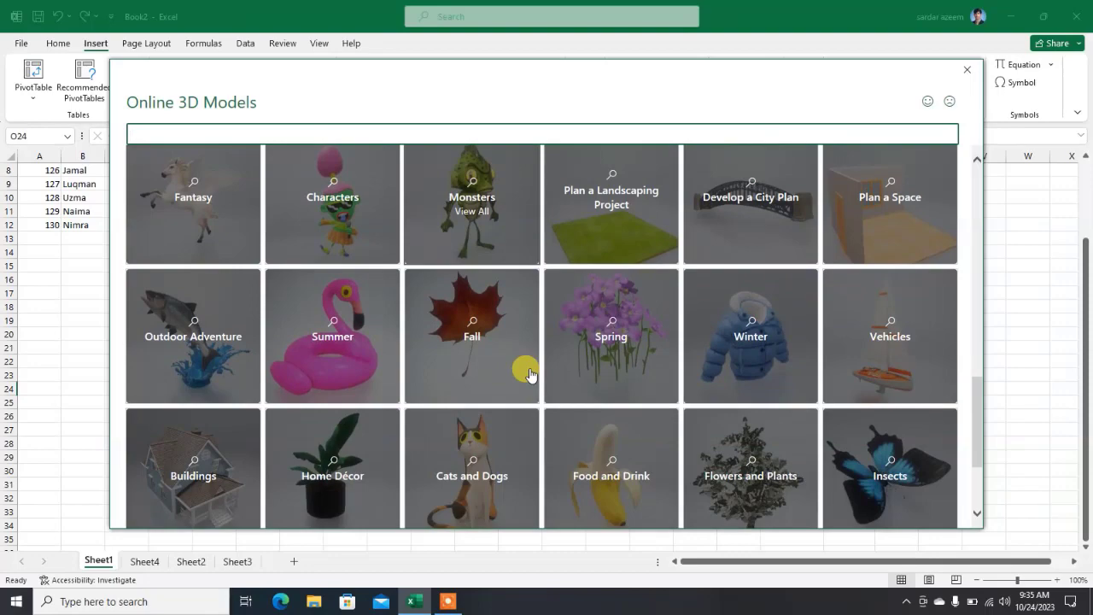
{"action": "scroll", "coordinate": [529, 373], "scroll_direction": "up", "scroll_amount": 10}
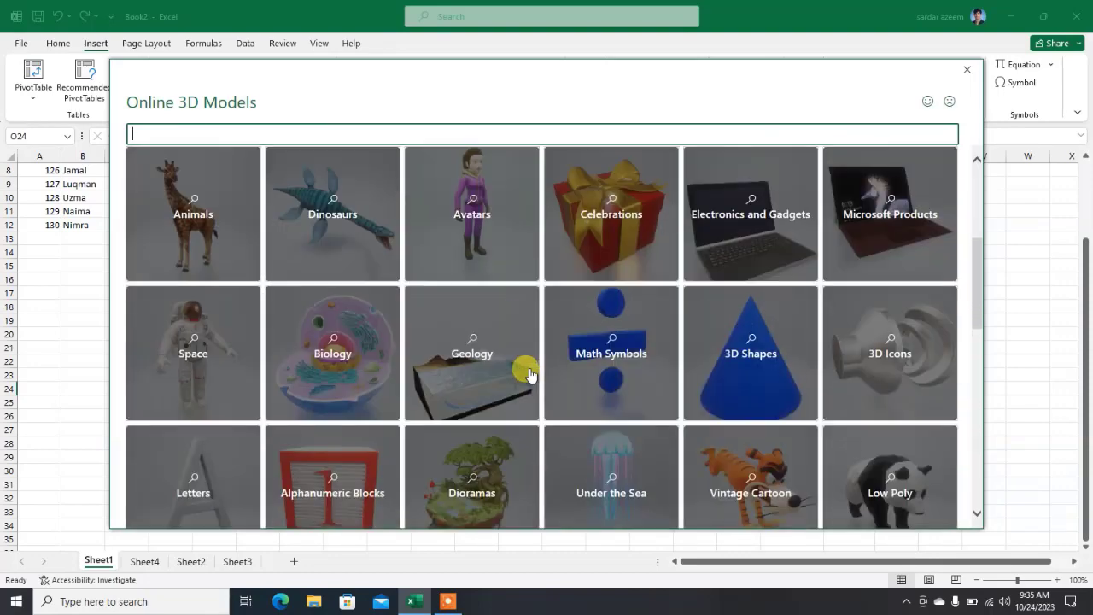
{"action": "scroll", "coordinate": [529, 373], "scroll_direction": "up", "scroll_amount": 5}
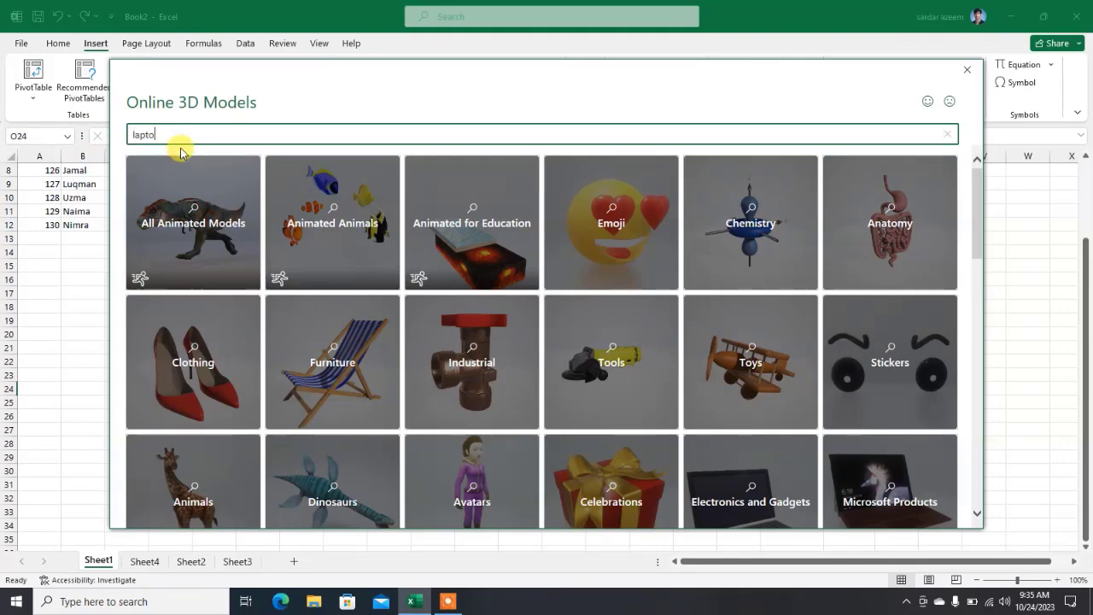
Search the online 3D models for laptop and insert the third model of the first row, a tablet-style laptop
{"action": "key", "text": "Return"}
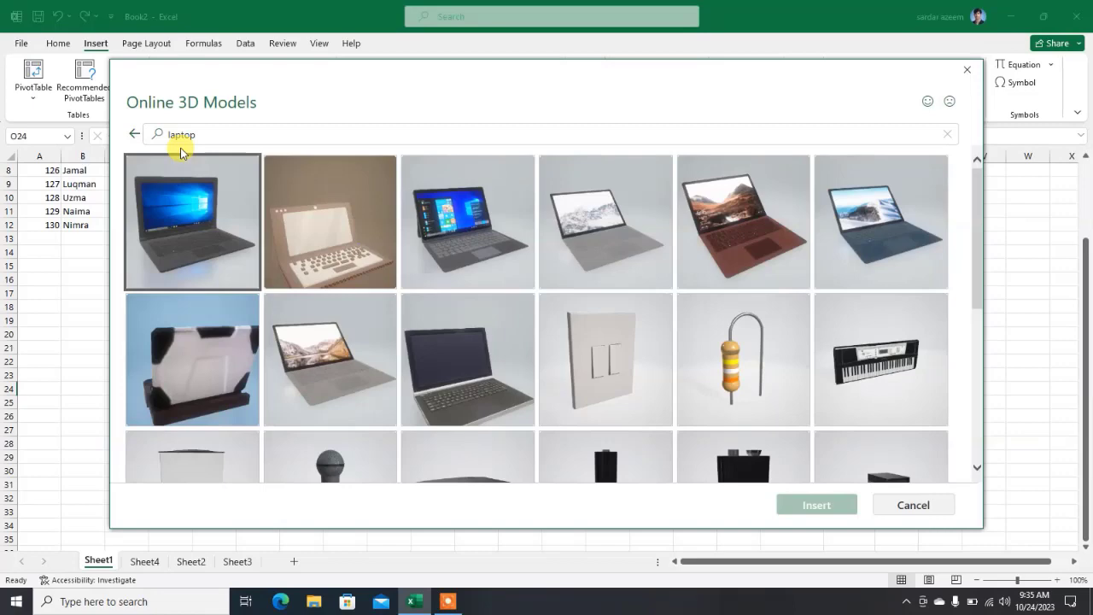
{"action": "left_click", "coordinate": [444, 219]}
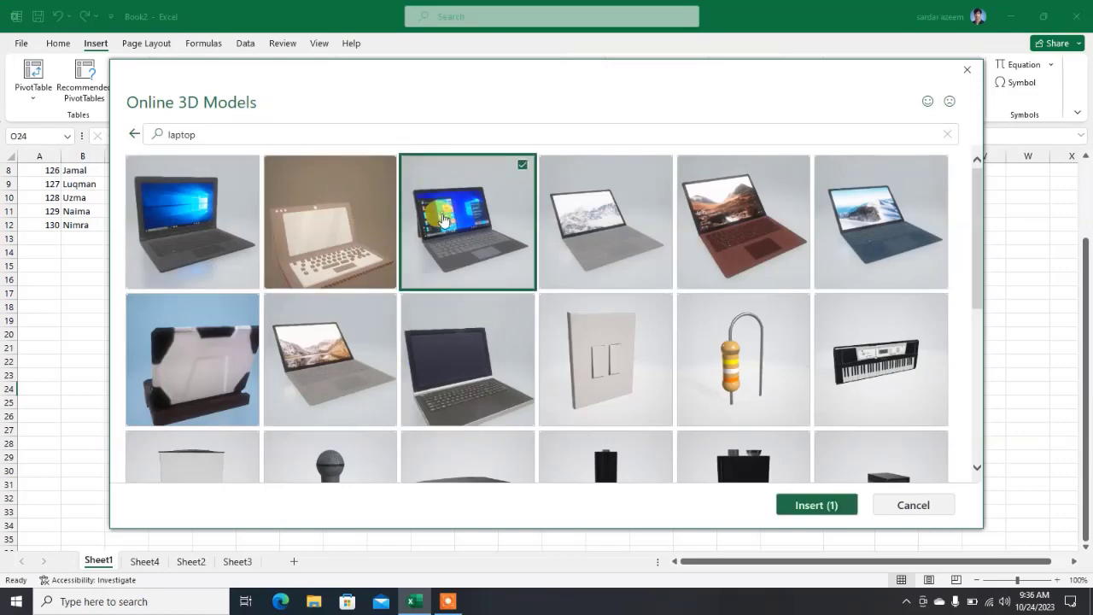
{"action": "left_click", "coordinate": [792, 502]}
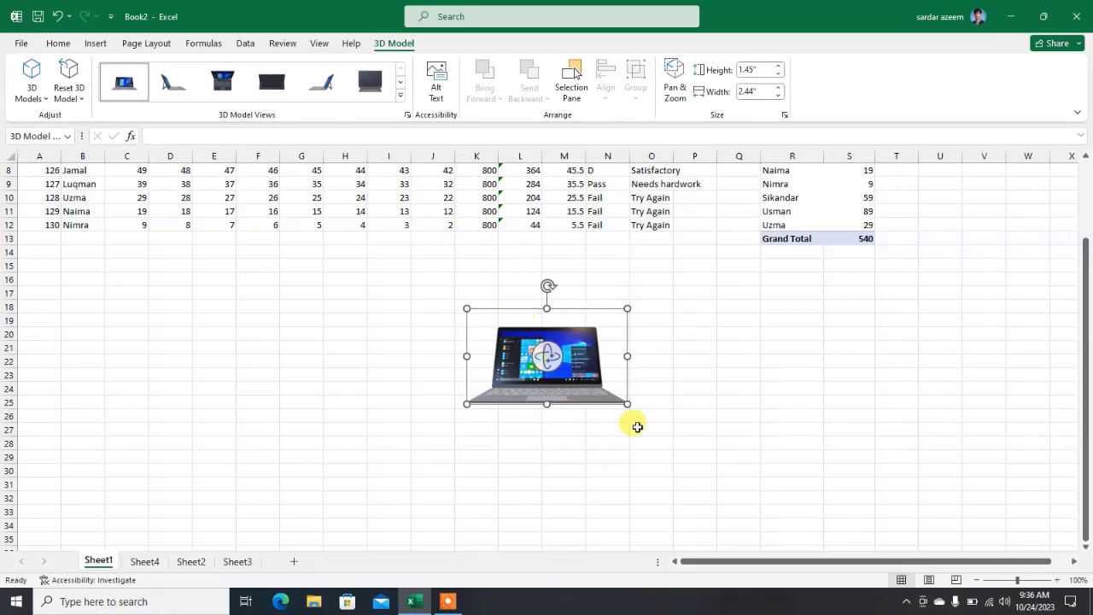
Enlarge the 3D laptop and rotate it to an angled side view about 4.56" high by 5.77" wide, placed across columns G to O
{"action": "left_click_drag", "start_coordinate": [626, 405], "coordinate": [737, 504]}
{"action": "left_click_drag", "start_coordinate": [636, 407], "coordinate": [487, 436]}
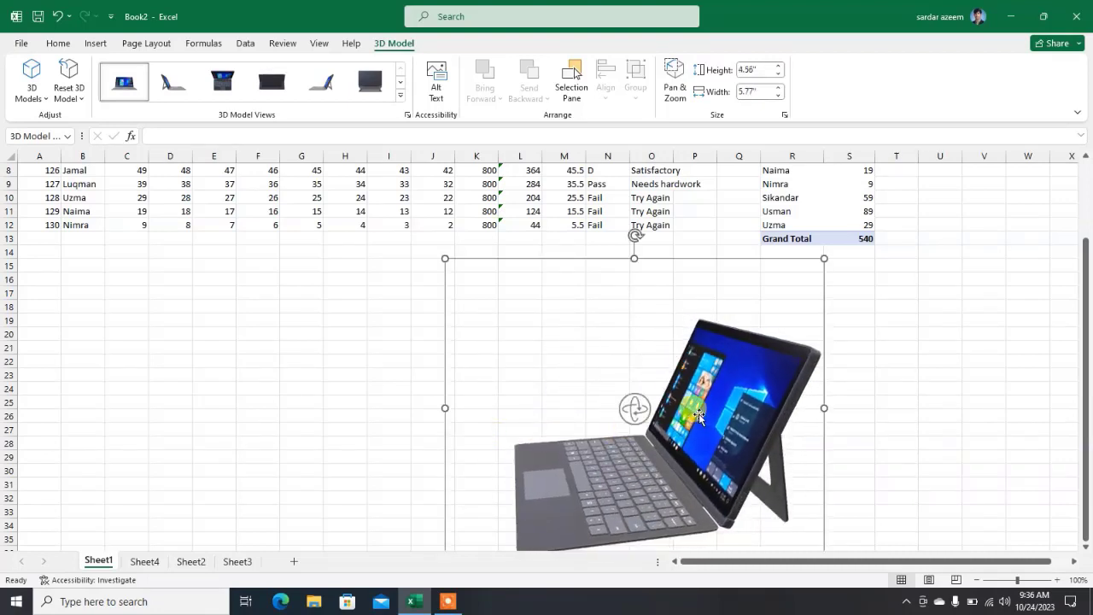
{"action": "left_click_drag", "start_coordinate": [747, 440], "coordinate": [572, 358]}
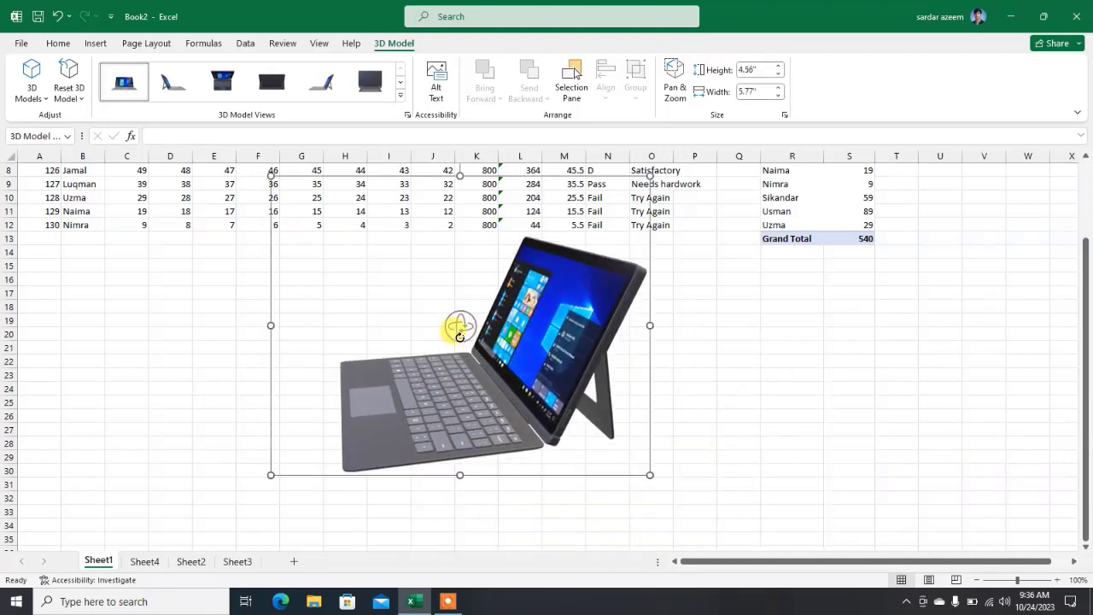
Rotate the 3D laptop through several views to an angled front view about 5.35" high by 5.89" wide, and delete the model from Sheet1
{"action": "left_click_drag", "start_coordinate": [461, 326], "coordinate": [571, 320]}
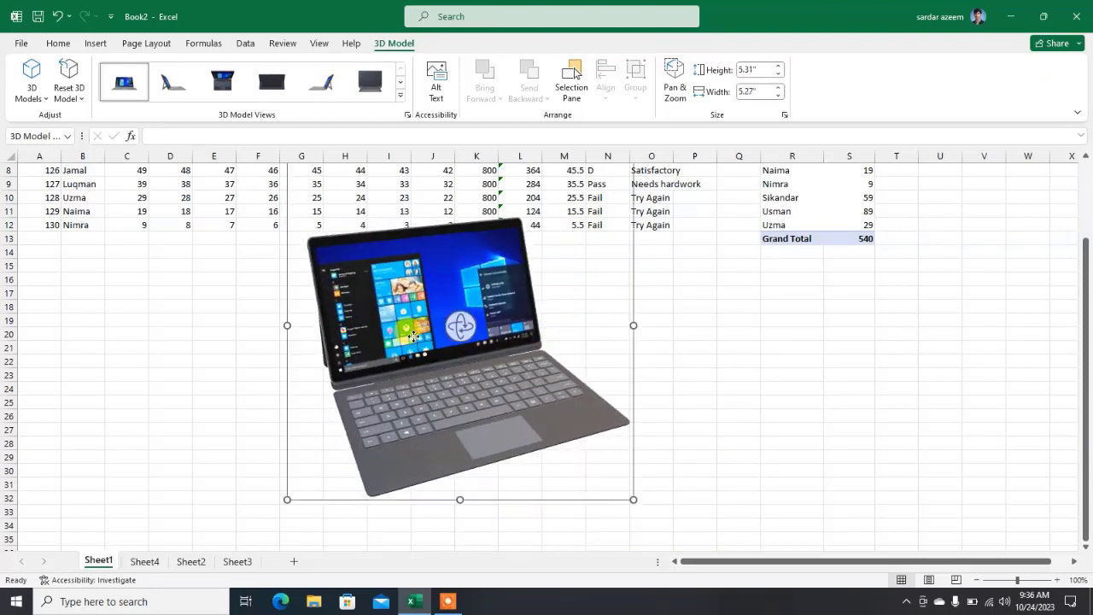
{"action": "left_click_drag", "start_coordinate": [416, 336], "coordinate": [632, 307]}
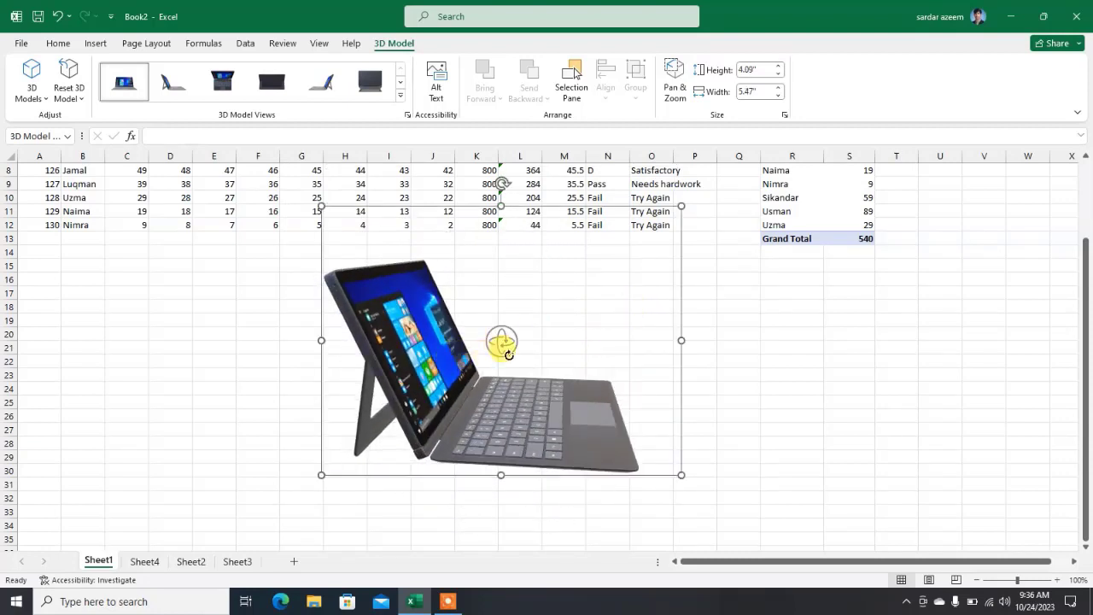
{"action": "left_click_drag", "start_coordinate": [503, 341], "coordinate": [443, 357]}
{"action": "left_click", "coordinate": [725, 360]}
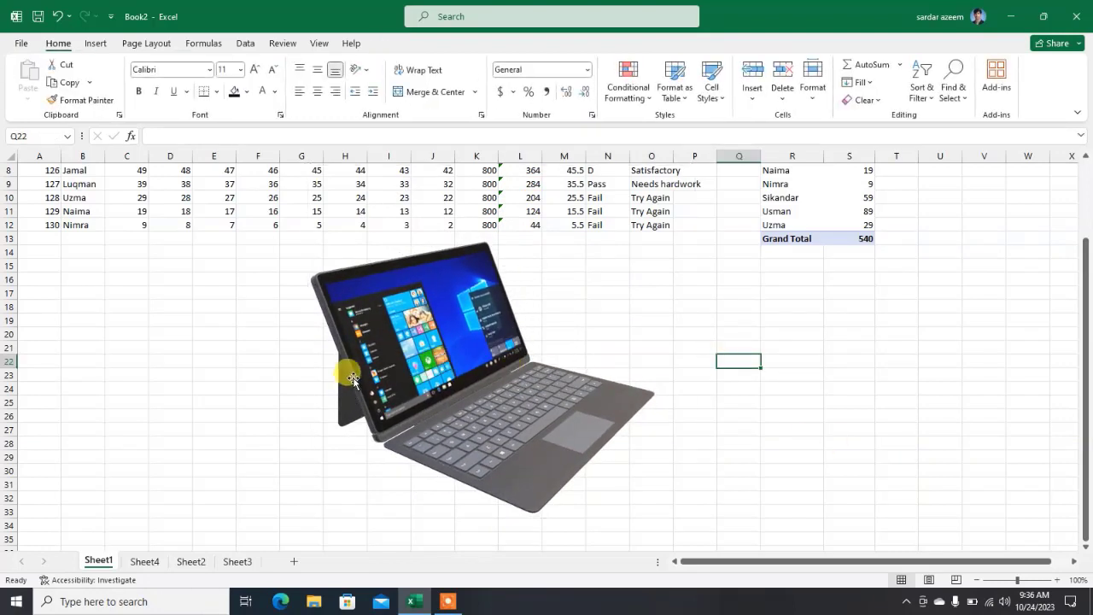
{"action": "left_click", "coordinate": [433, 299]}
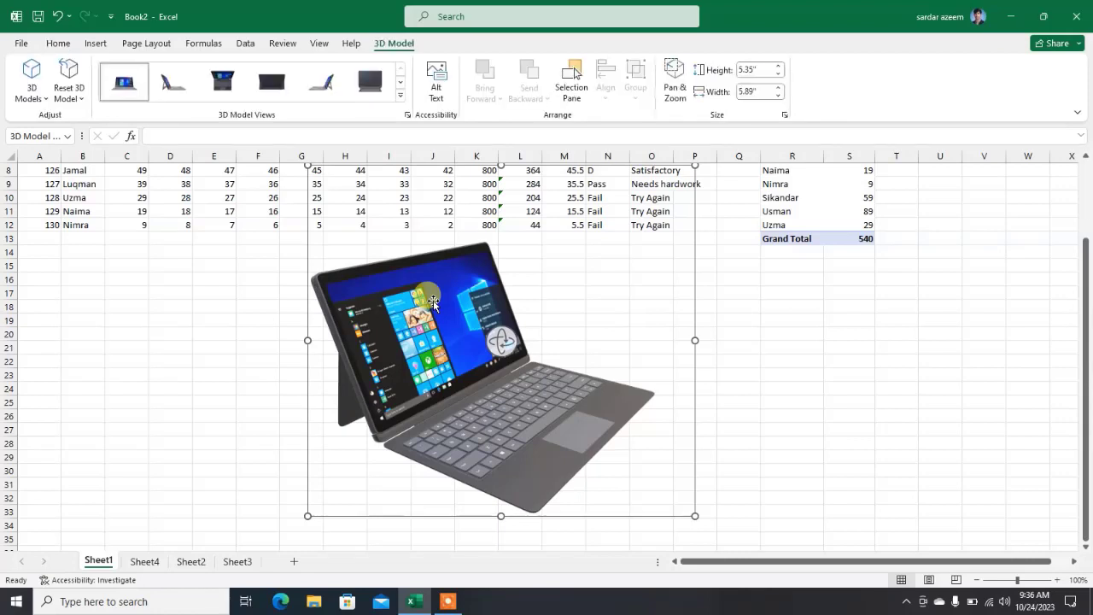
{"action": "key", "text": "Delete"}
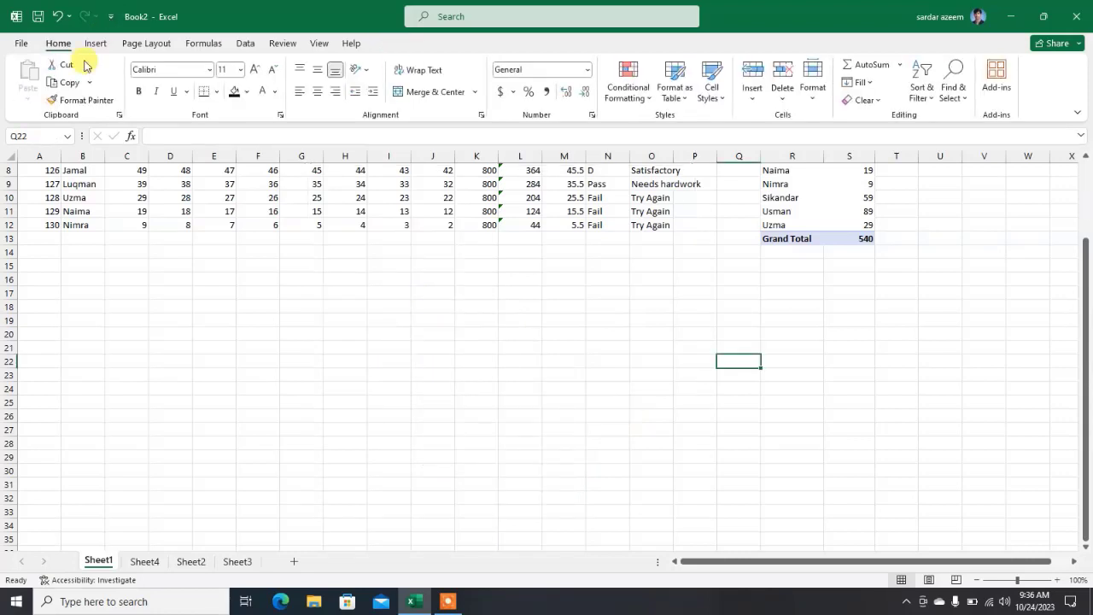
Browse the Hierarchy, Process and Pyramid SmartArt categories and insert a Basic Pyramid graphic on Sheet1
{"action": "left_click", "coordinate": [94, 44]}
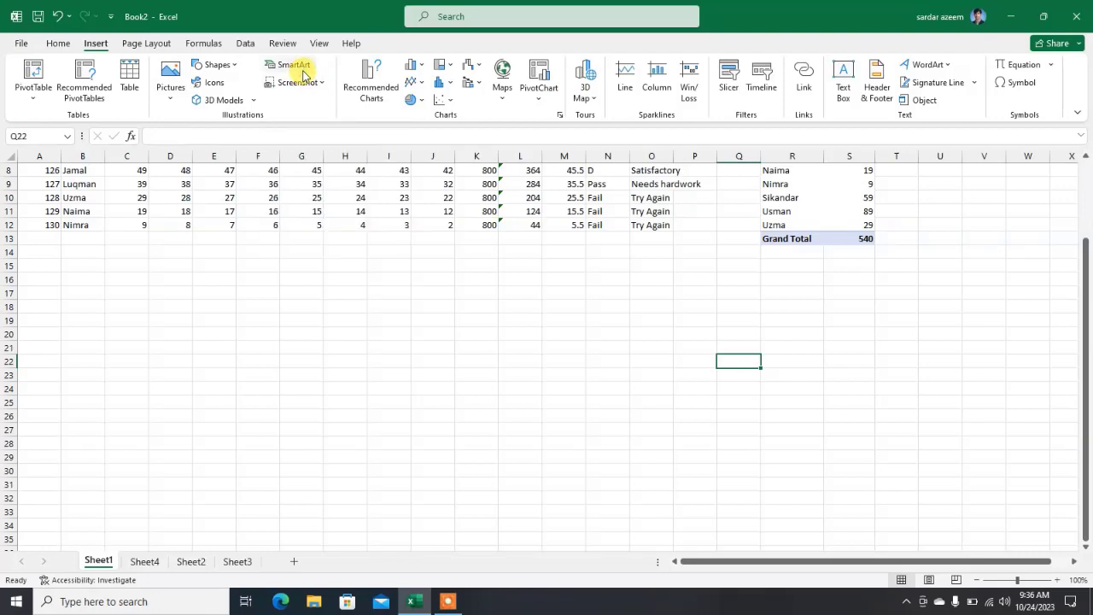
{"action": "left_click", "coordinate": [304, 75]}
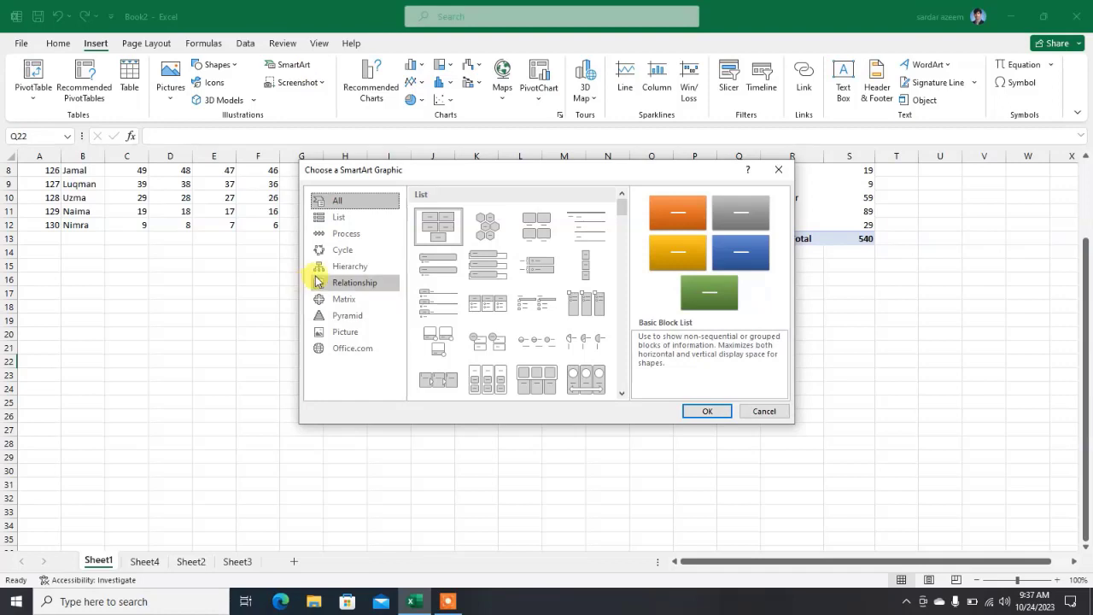
{"action": "left_click", "coordinate": [321, 271]}
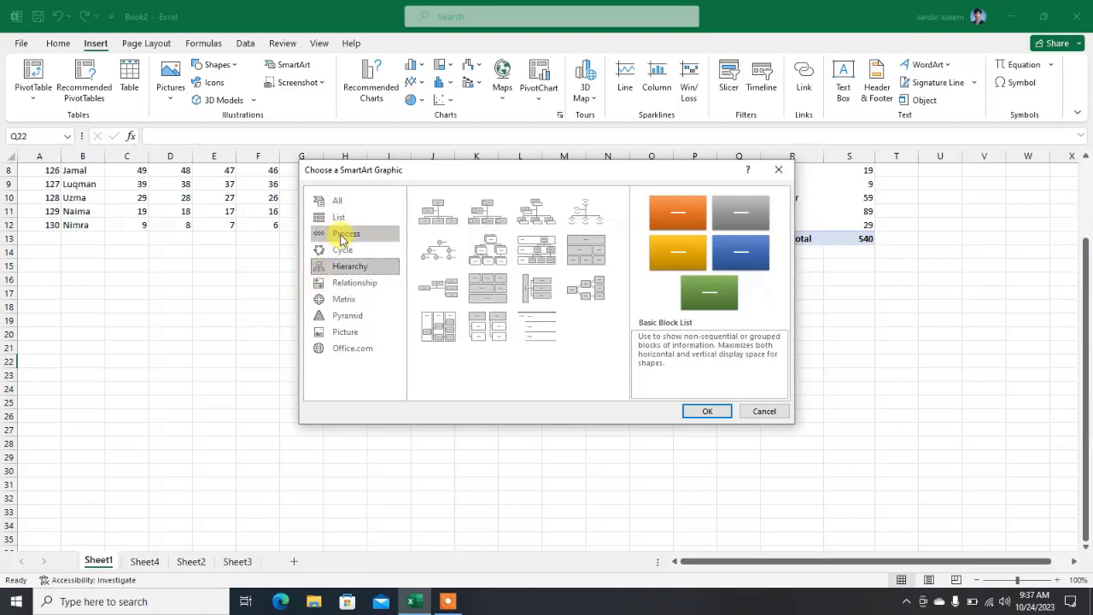
{"action": "left_click", "coordinate": [337, 249]}
{"action": "left_click", "coordinate": [342, 236]}
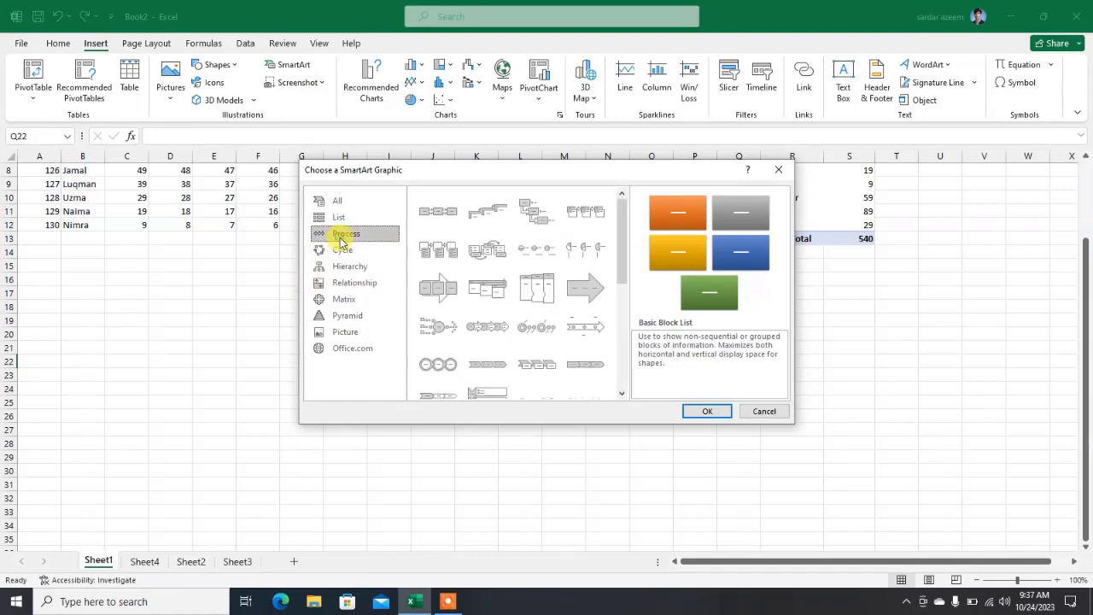
{"action": "left_click", "coordinate": [341, 317]}
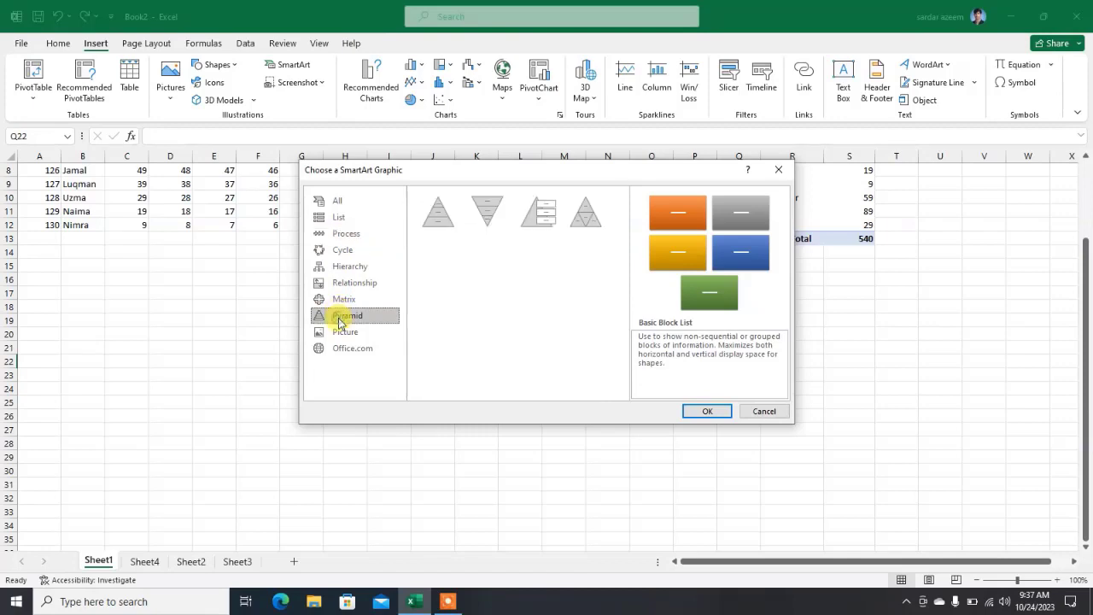
{"action": "left_click", "coordinate": [436, 220]}
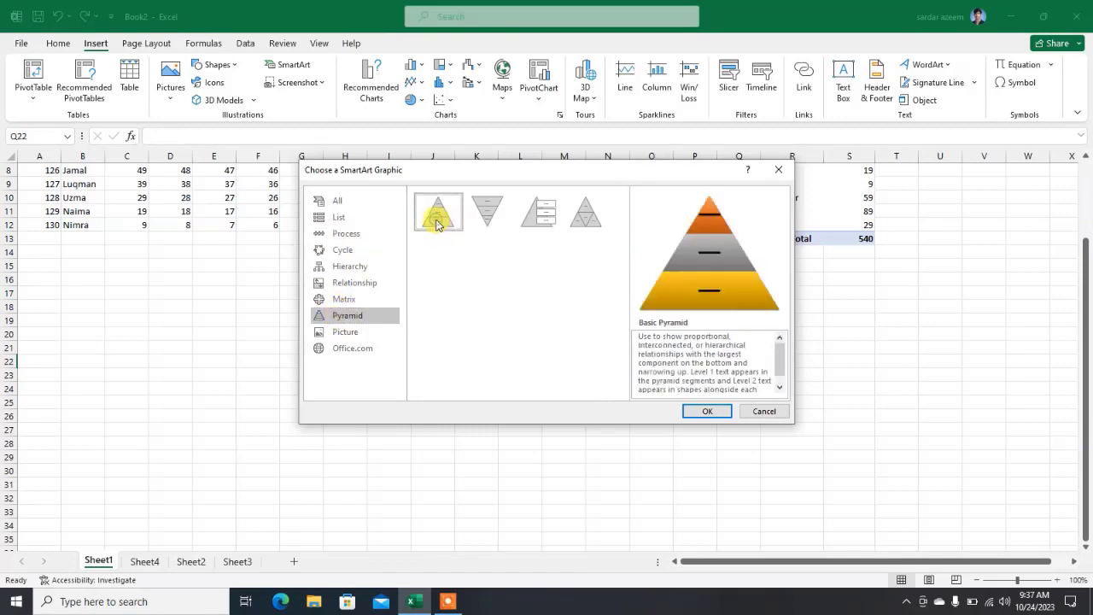
{"action": "left_click", "coordinate": [706, 411]}
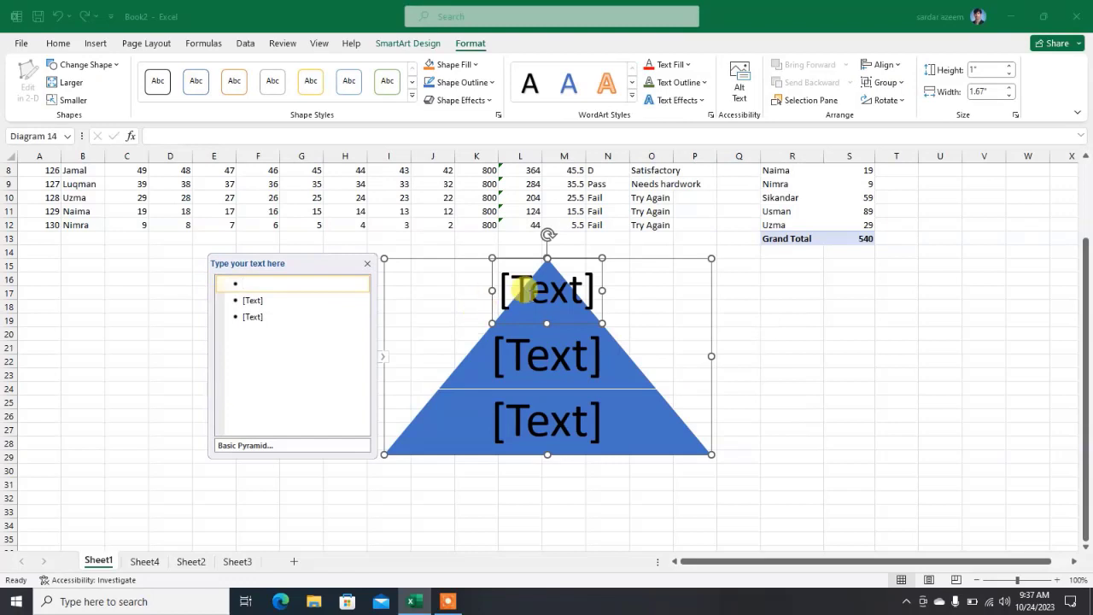
Label the top tier of the pyramid "top management"
{"action": "type", "text": "top"}
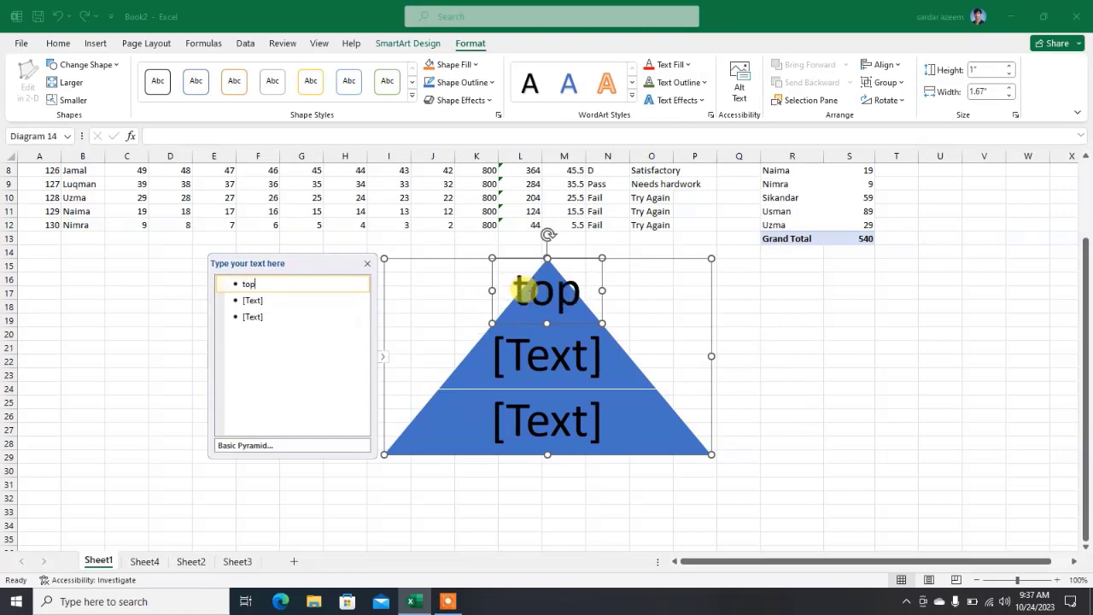
{"action": "type", "text": " ma"}
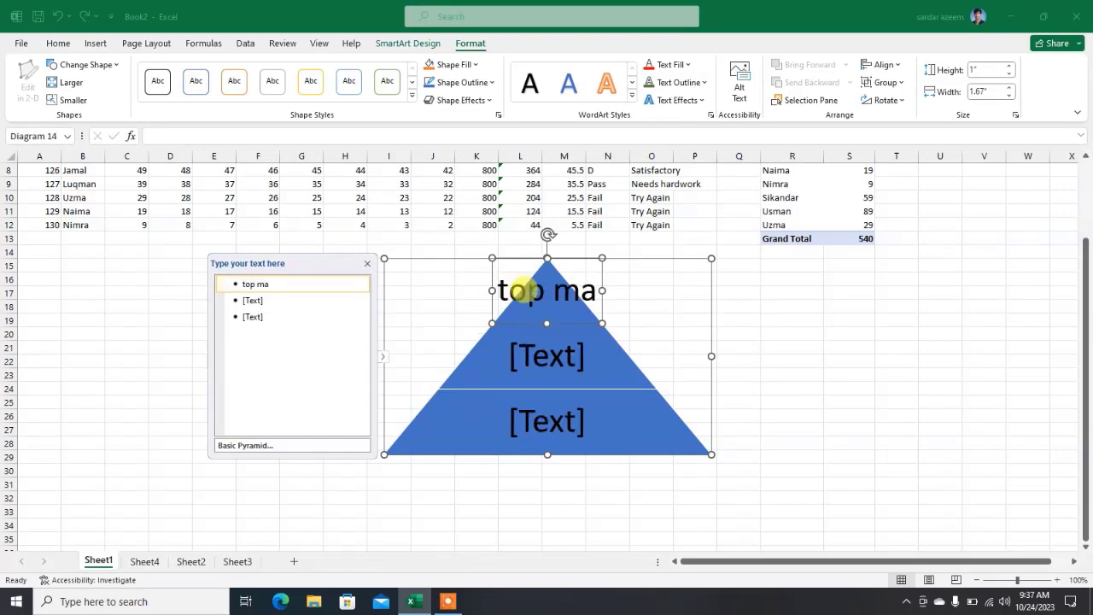
{"action": "type", "text": "na"}
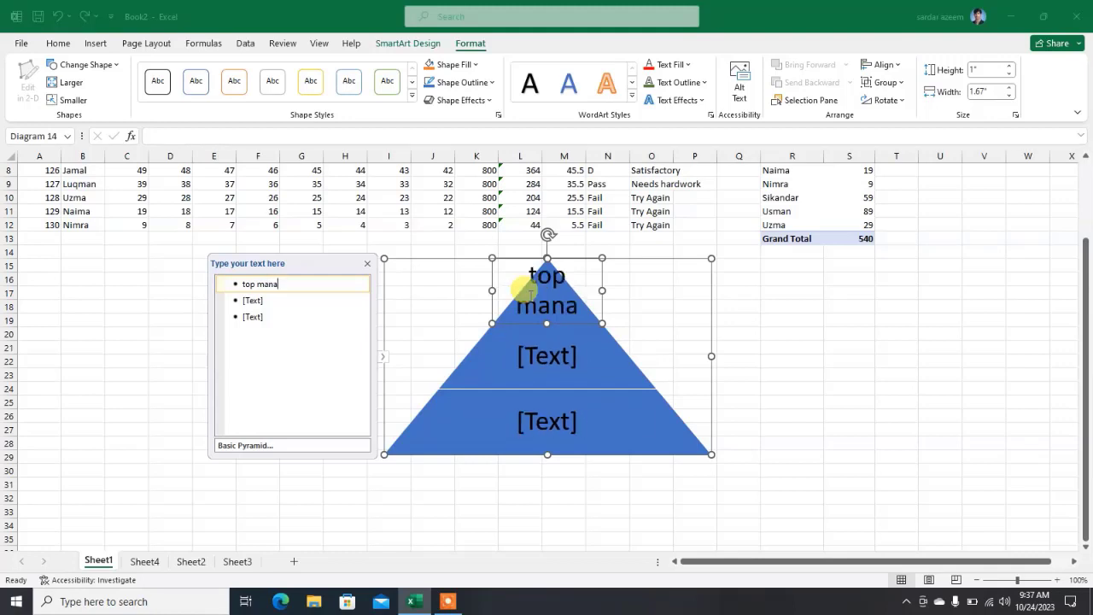
{"action": "type", "text": "gement"}
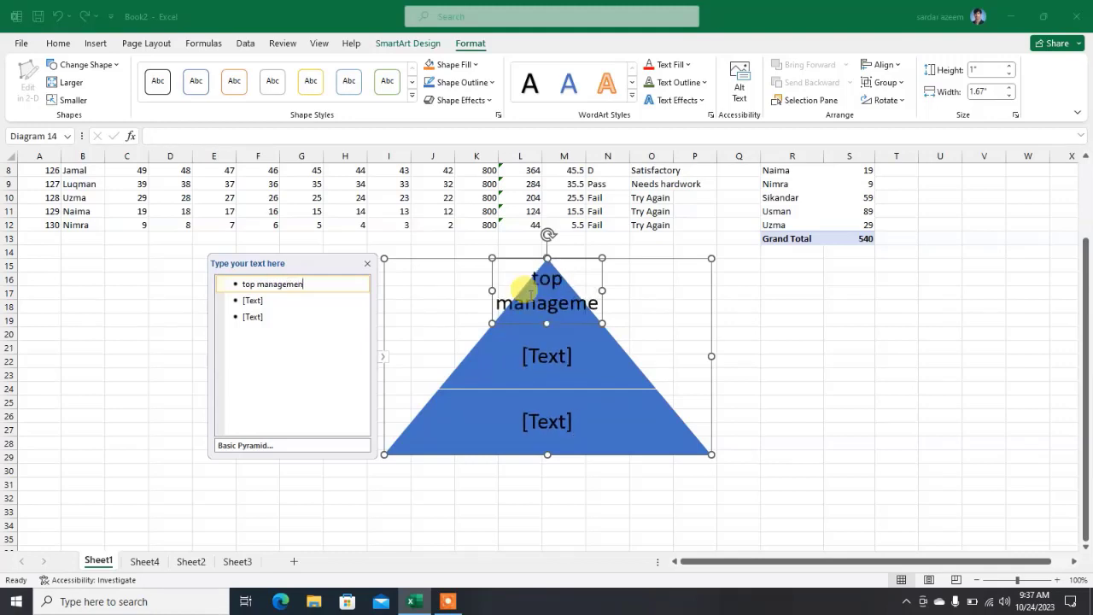
Label the middle tier of the pyramid "middle management"
{"action": "left_click", "coordinate": [536, 353]}
{"action": "type", "text": "midd"}
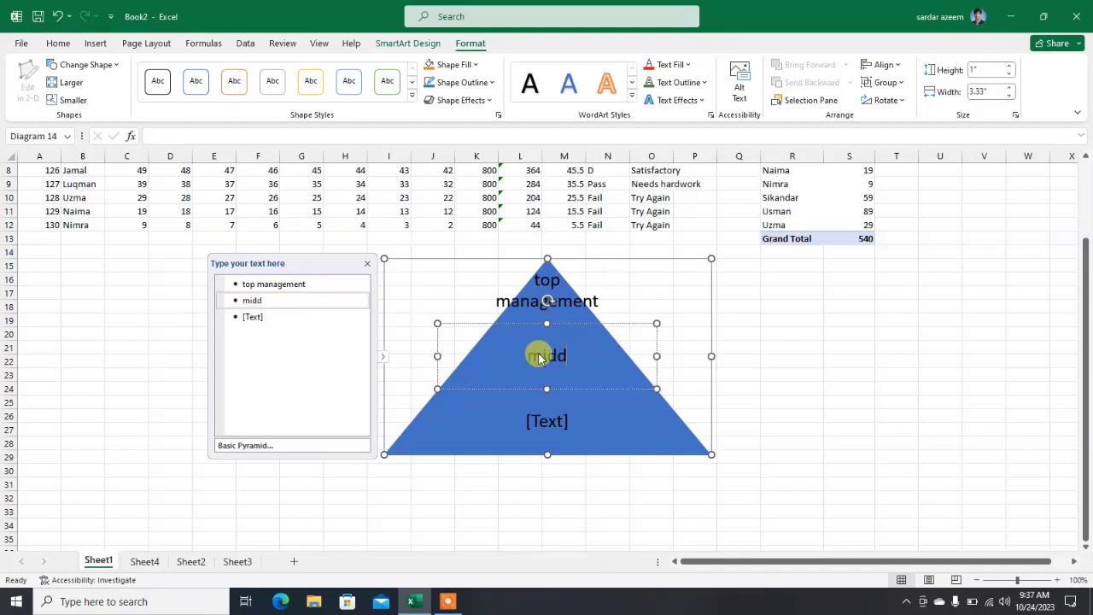
{"action": "type", "text": "ler"}
{"action": "key", "text": "BackSpace"}
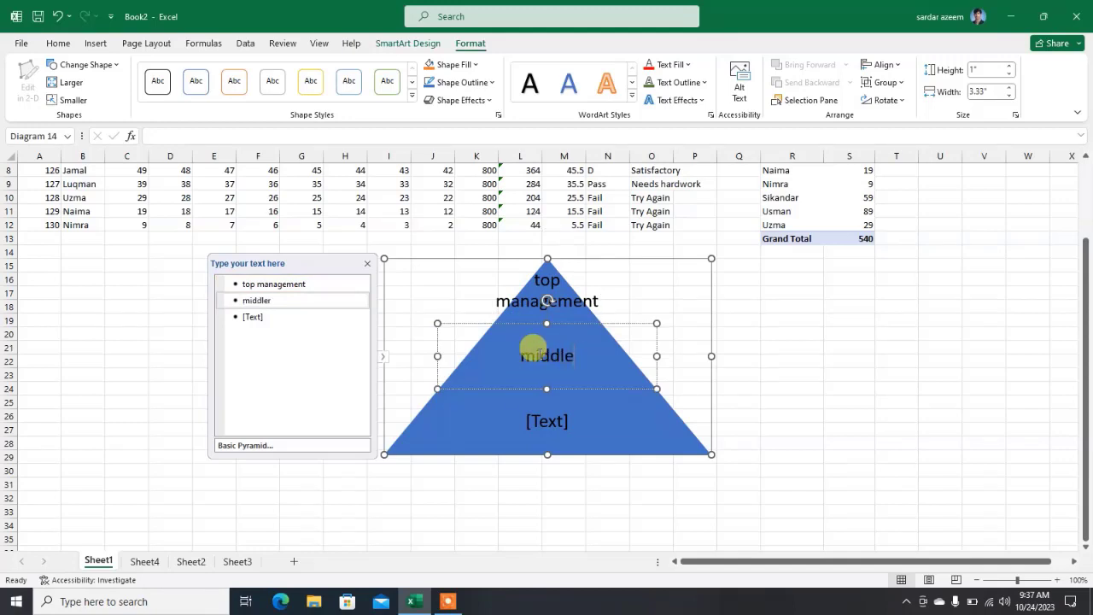
{"action": "type", "text": "man"}
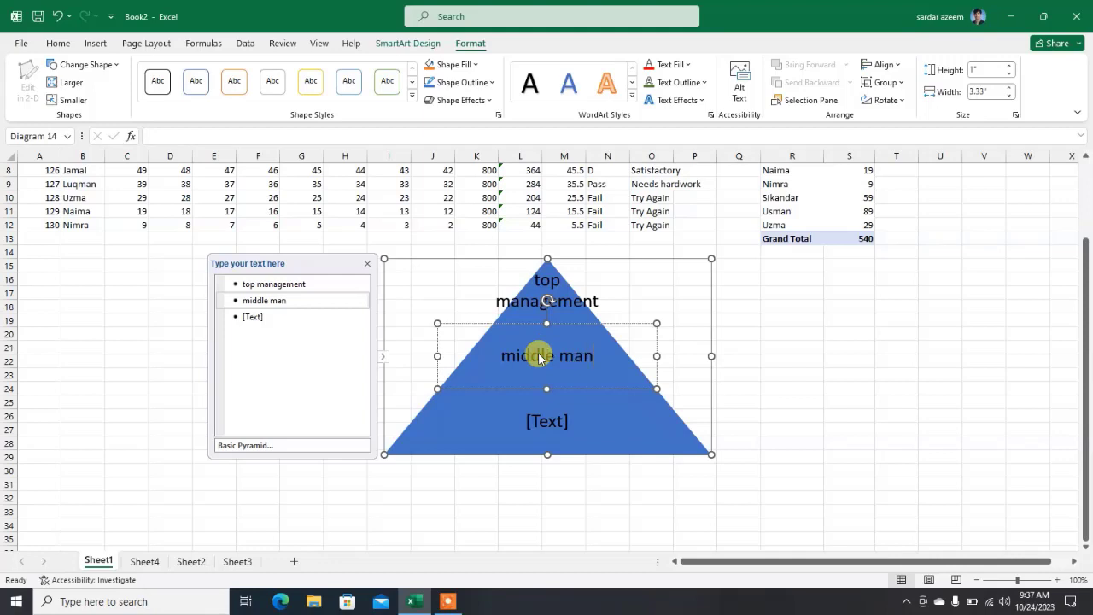
{"action": "type", "text": "agement"}
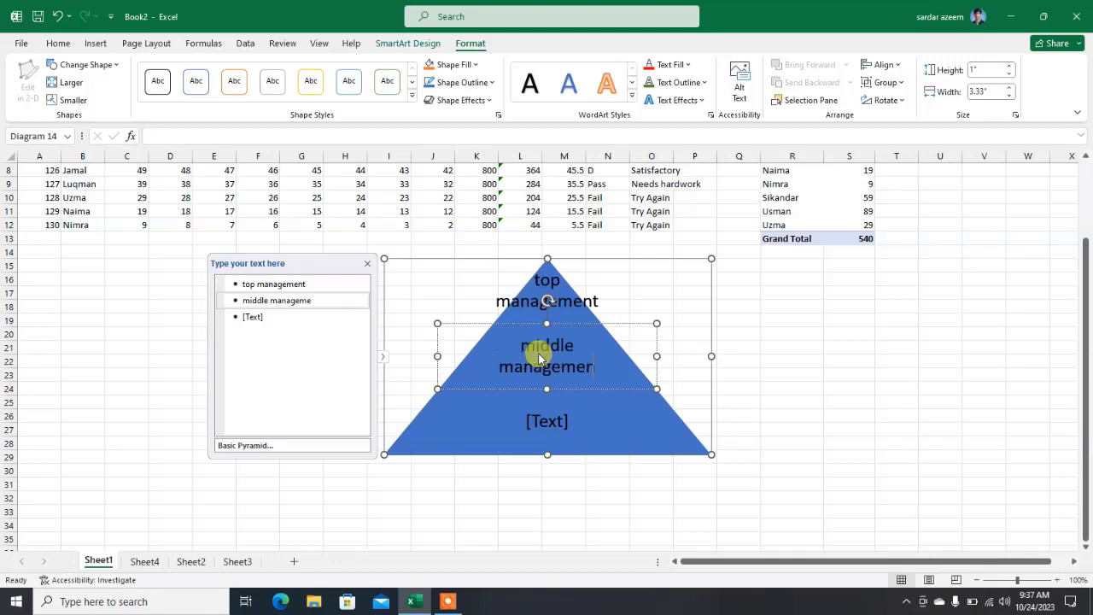
Label the bottom tier of the pyramid "front line" and finish editing the graphic
{"action": "left_click", "coordinate": [536, 425]}
{"action": "type", "text": "fro"}
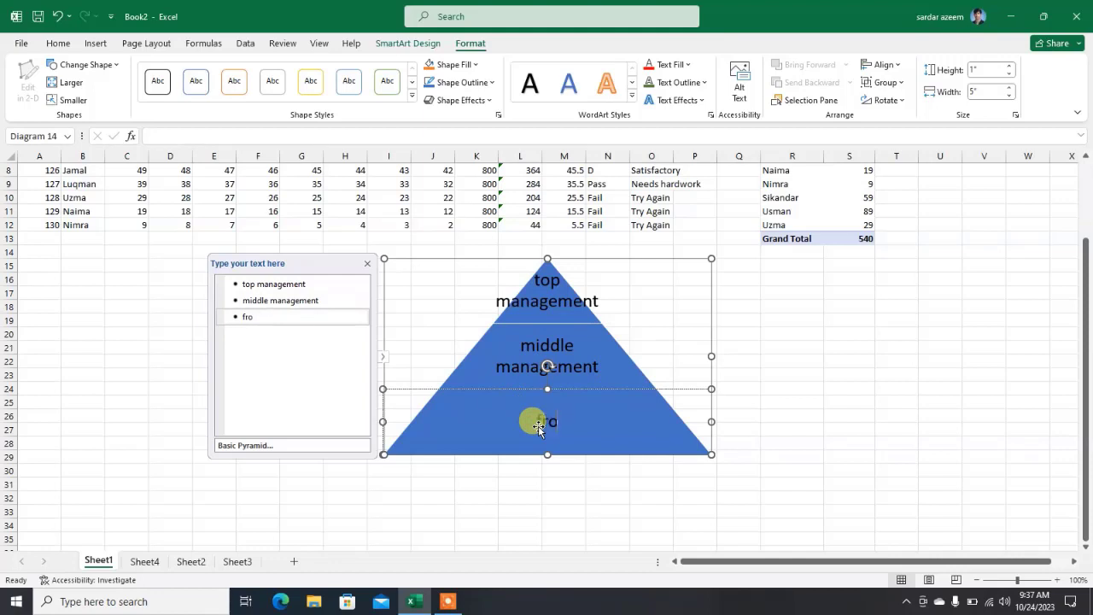
{"action": "type", "text": "m"}
{"action": "key", "text": "BackSpace"}
{"action": "type", "text": "n"}
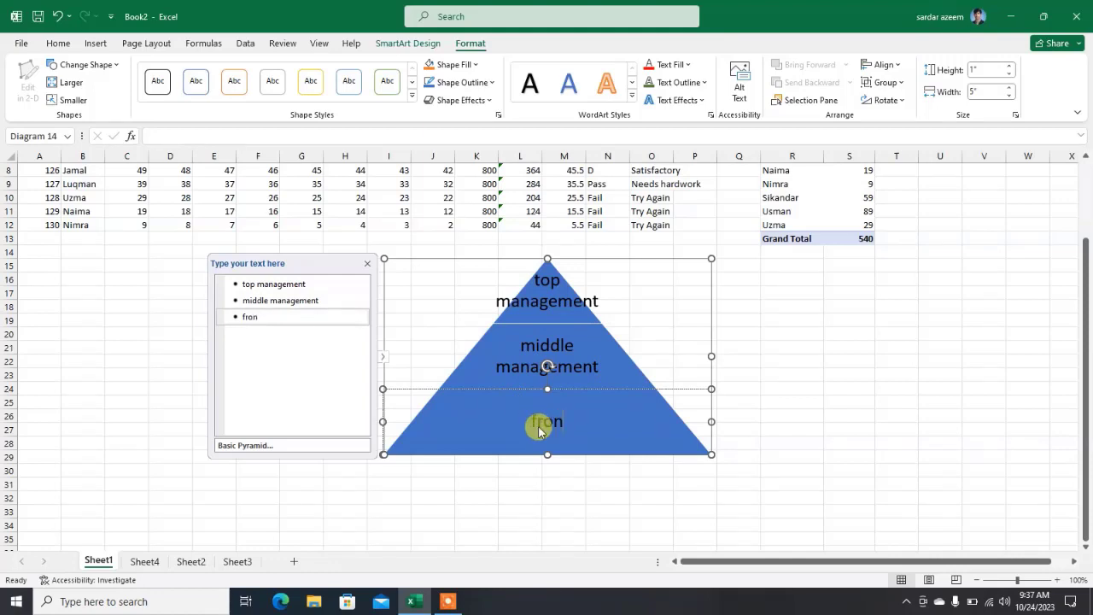
{"action": "type", "text": "t line"}
{"action": "left_click", "coordinate": [906, 345]}
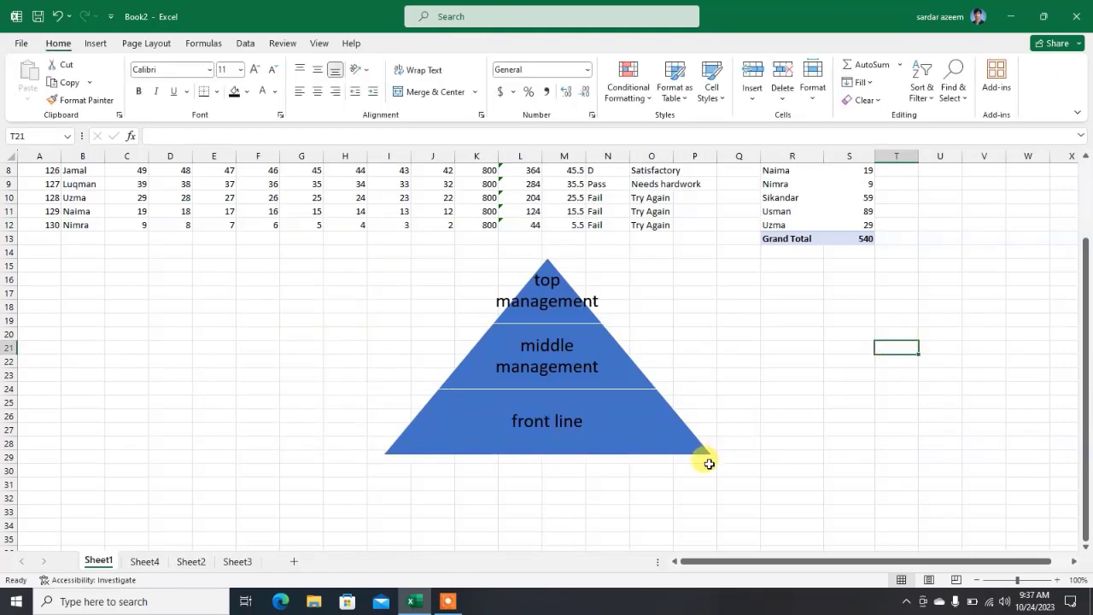
Look over the pyramid layouts and apply the second 3-D SmartArt style to the pyramid
{"action": "left_click", "coordinate": [655, 442]}
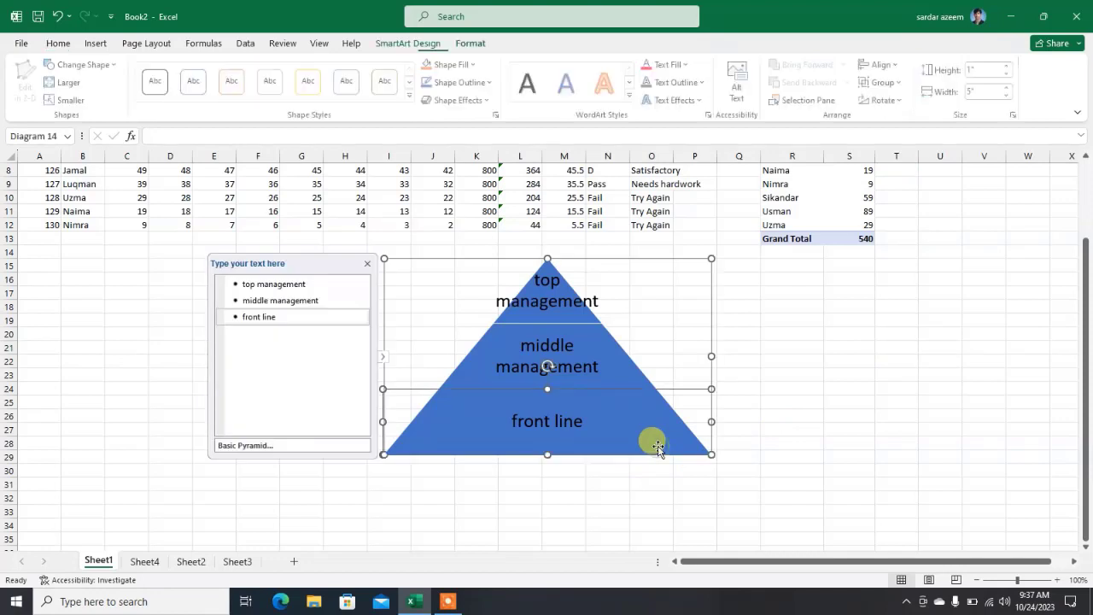
{"action": "left_click", "coordinate": [386, 44]}
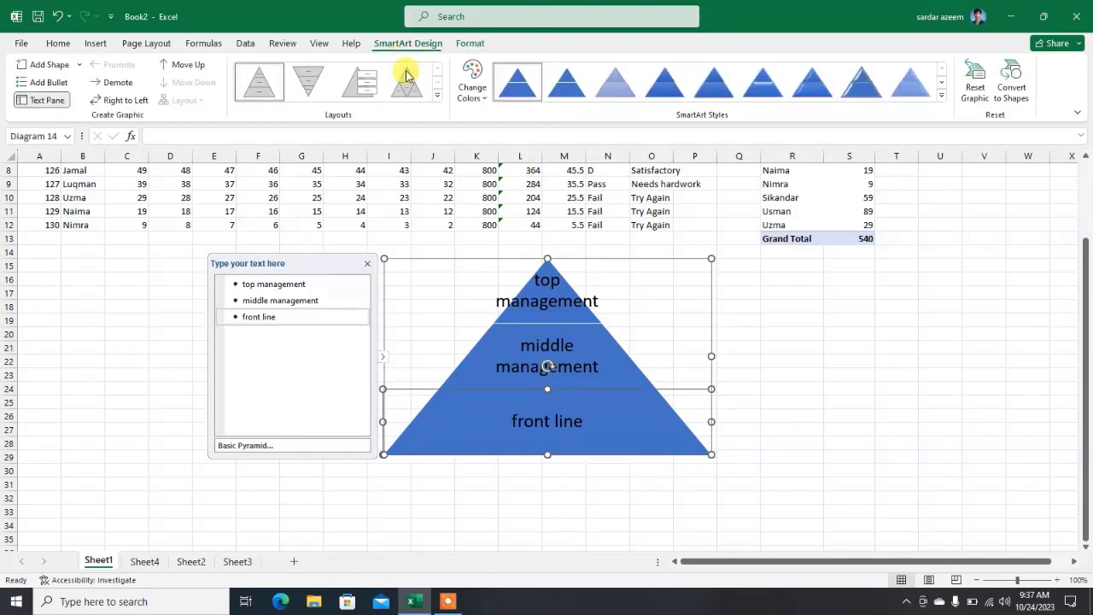
{"action": "left_click", "coordinate": [436, 101]}
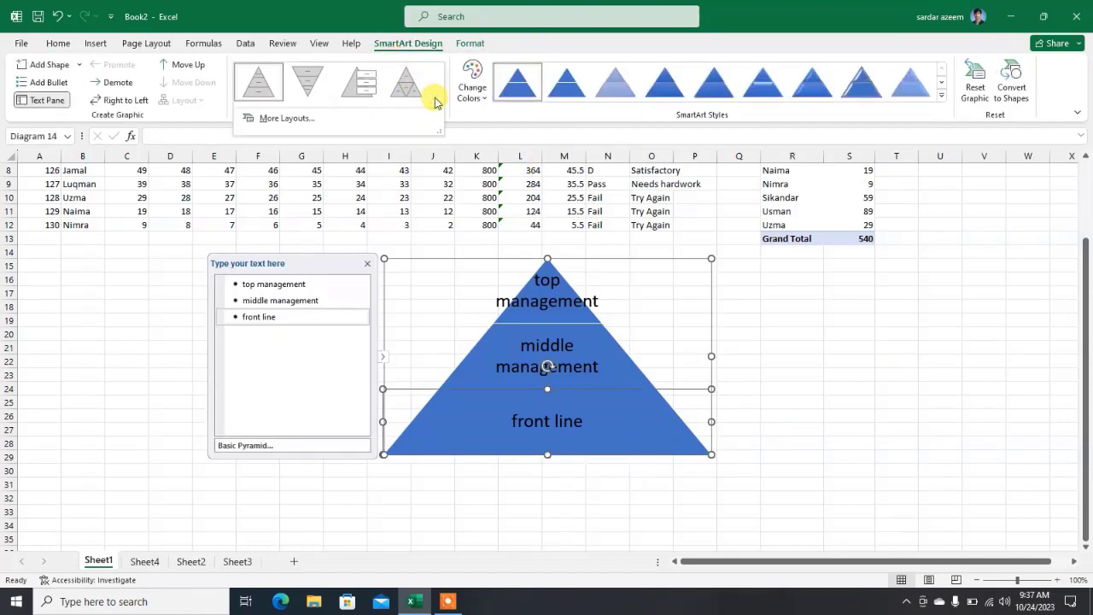
{"action": "left_click", "coordinate": [944, 101]}
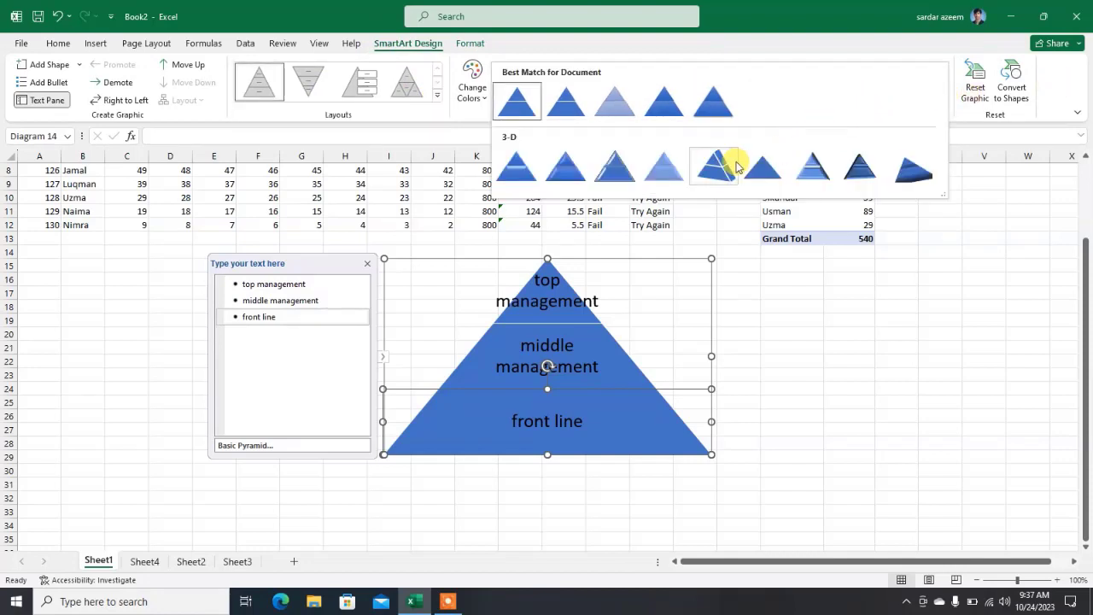
{"action": "left_click", "coordinate": [576, 174]}
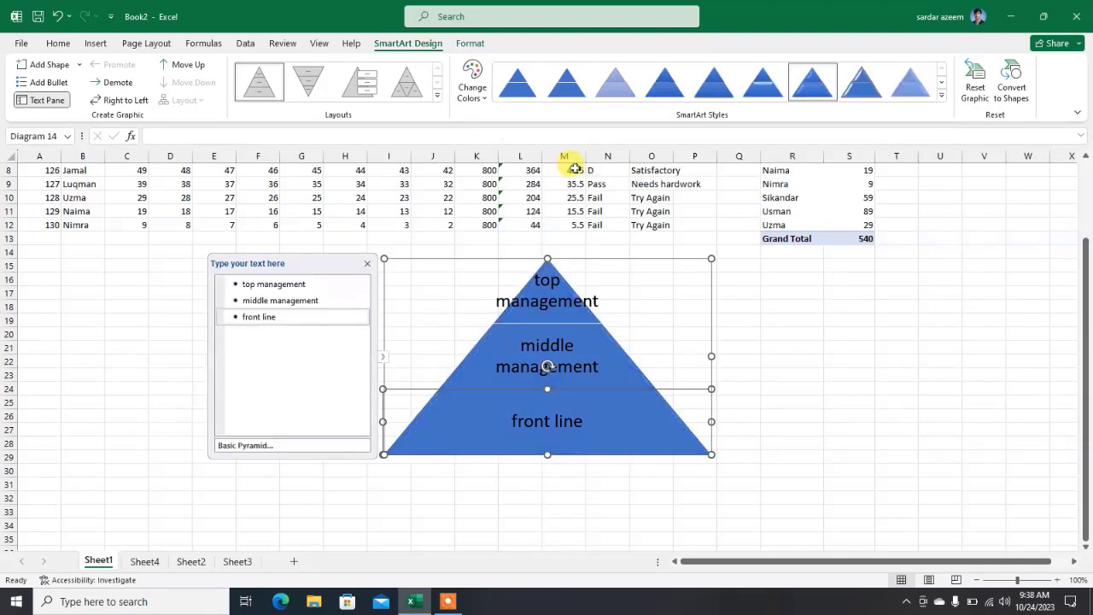
{"action": "left_click", "coordinate": [963, 353]}
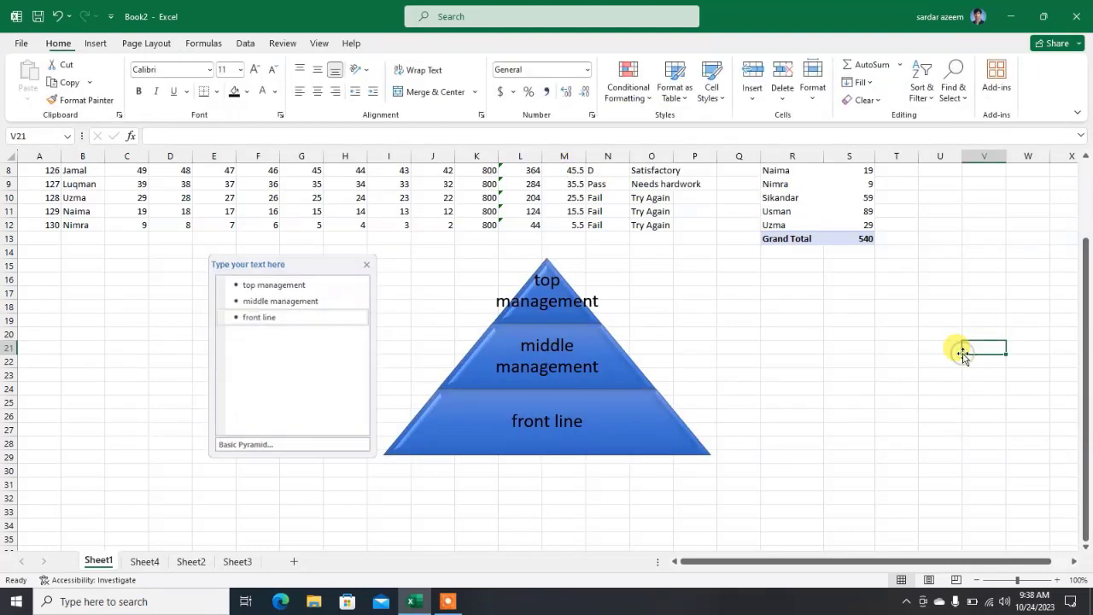
Delete the pyramid's three tiers from the bottom one up, along with the empty SmartArt frame
{"action": "left_click", "coordinate": [640, 453]}
{"action": "key", "text": "Delete"}
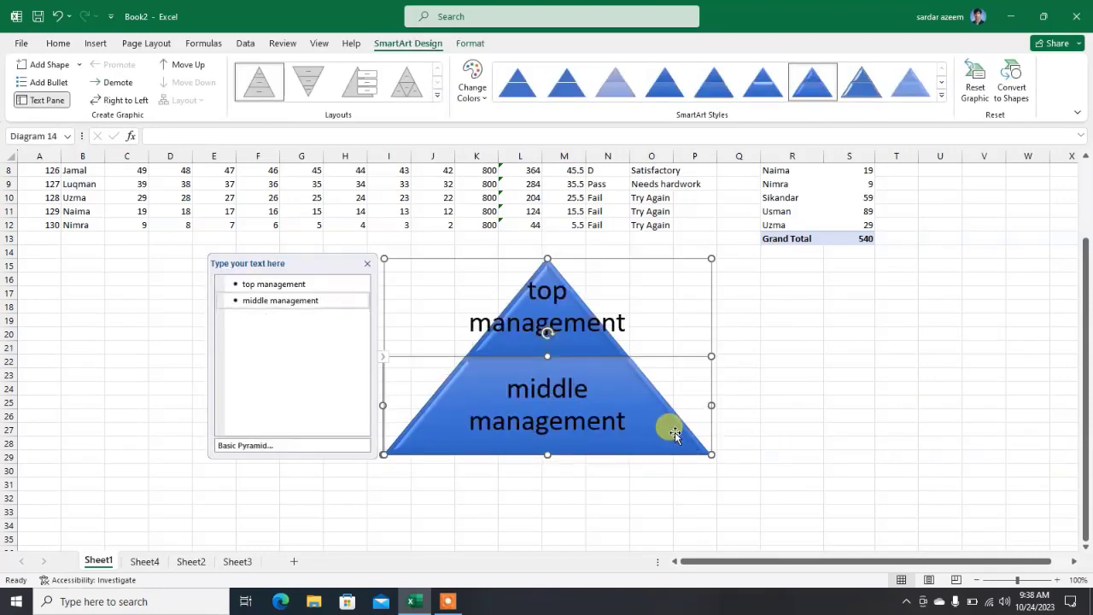
{"action": "key", "text": "Delete"}
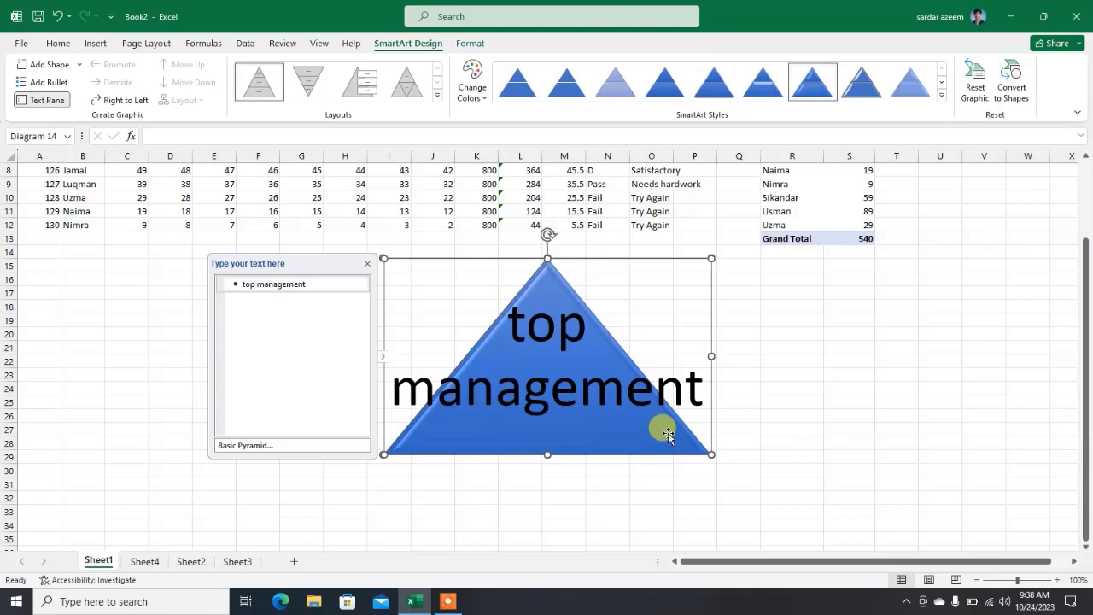
{"action": "key", "text": "Delete"}
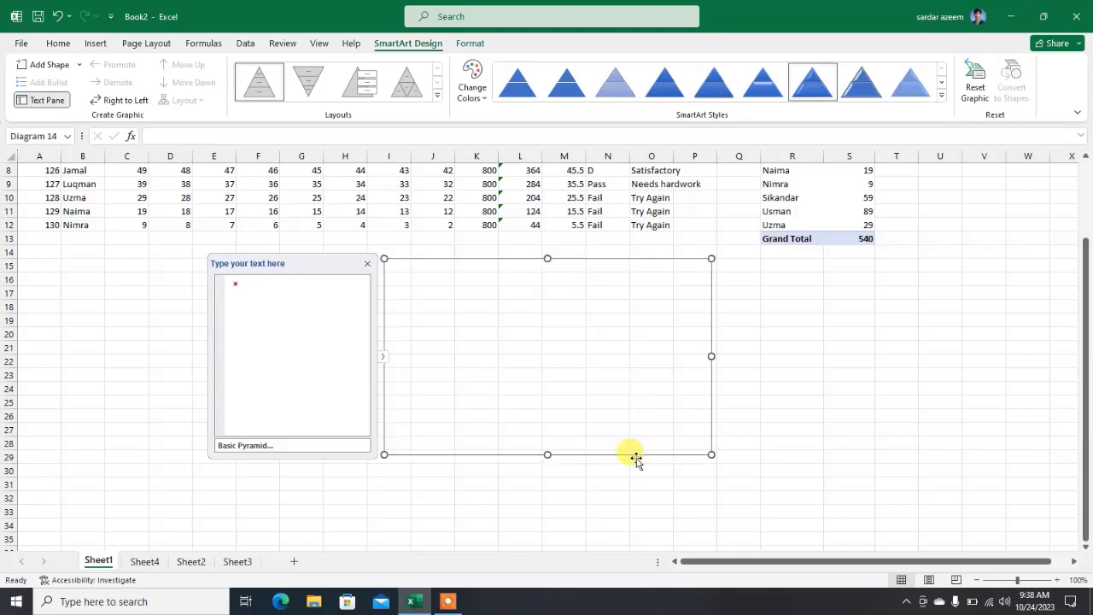
{"action": "key", "text": "Delete"}
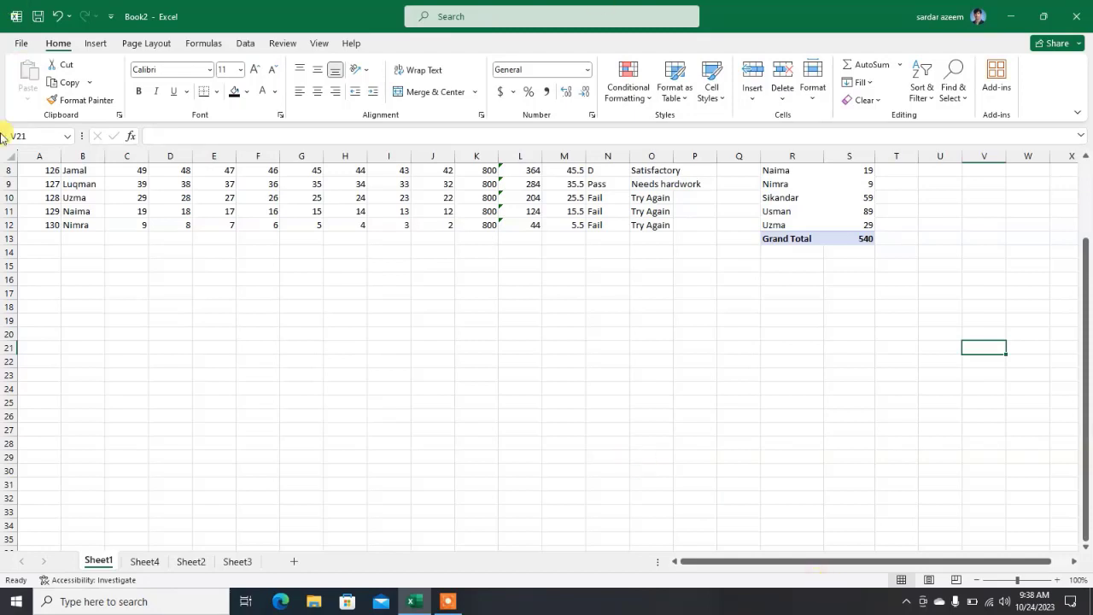
Insert a screen clipping of the desktop wallpaper, about 9.63" by 4.86", and move it over columns B to P below row 8
{"action": "left_click", "coordinate": [94, 42]}
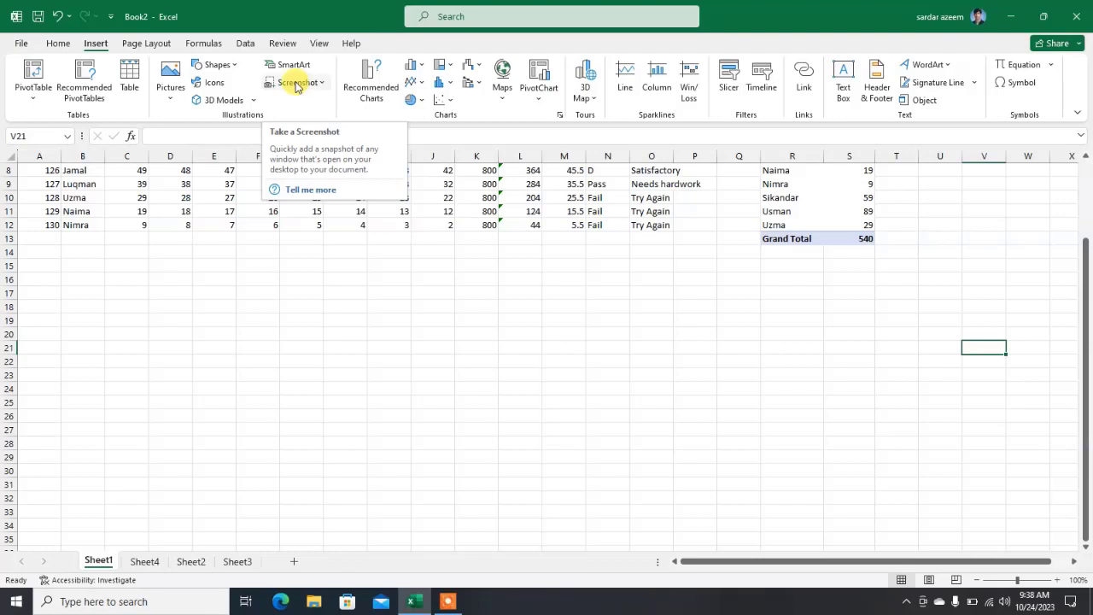
{"action": "left_click", "coordinate": [297, 84]}
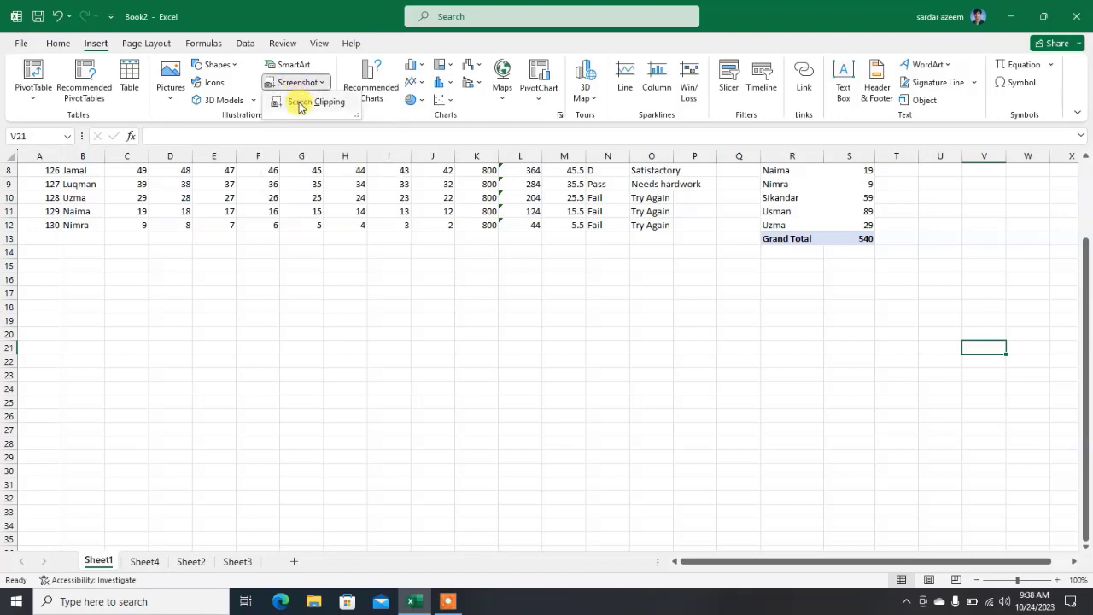
{"action": "left_click", "coordinate": [299, 104]}
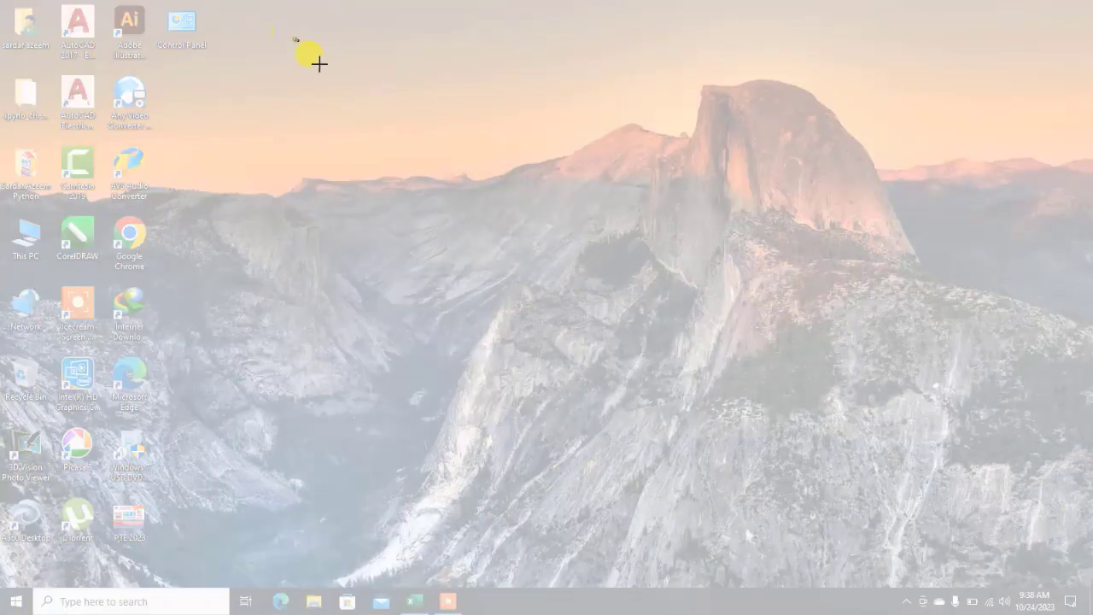
{"action": "left_click_drag", "start_coordinate": [295, 40], "coordinate": [918, 355]}
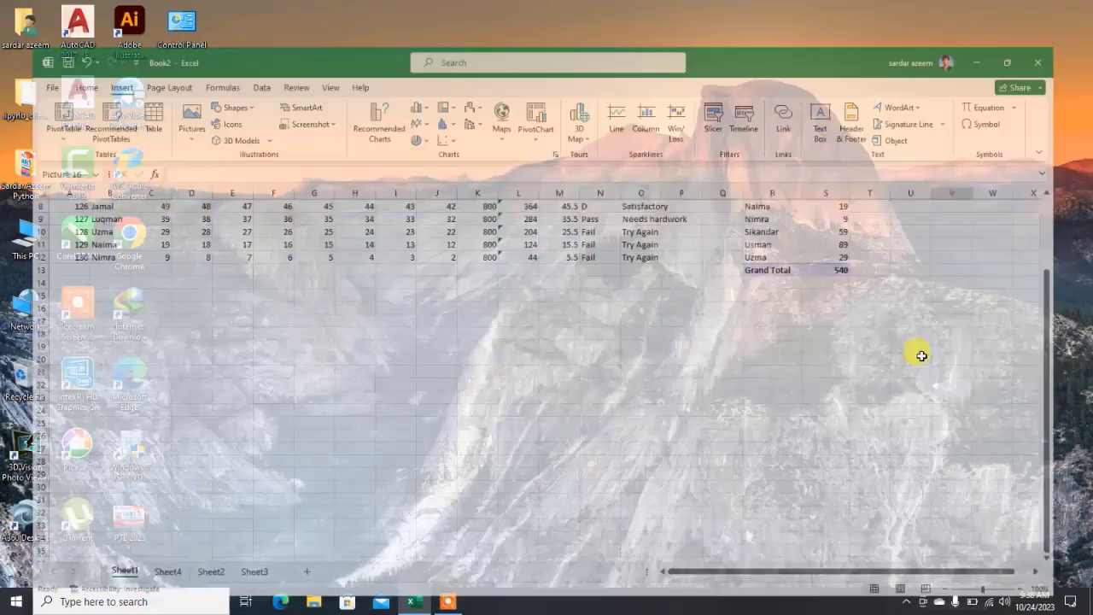
{"action": "left_click_drag", "start_coordinate": [1024, 431], "coordinate": [151, 273]}
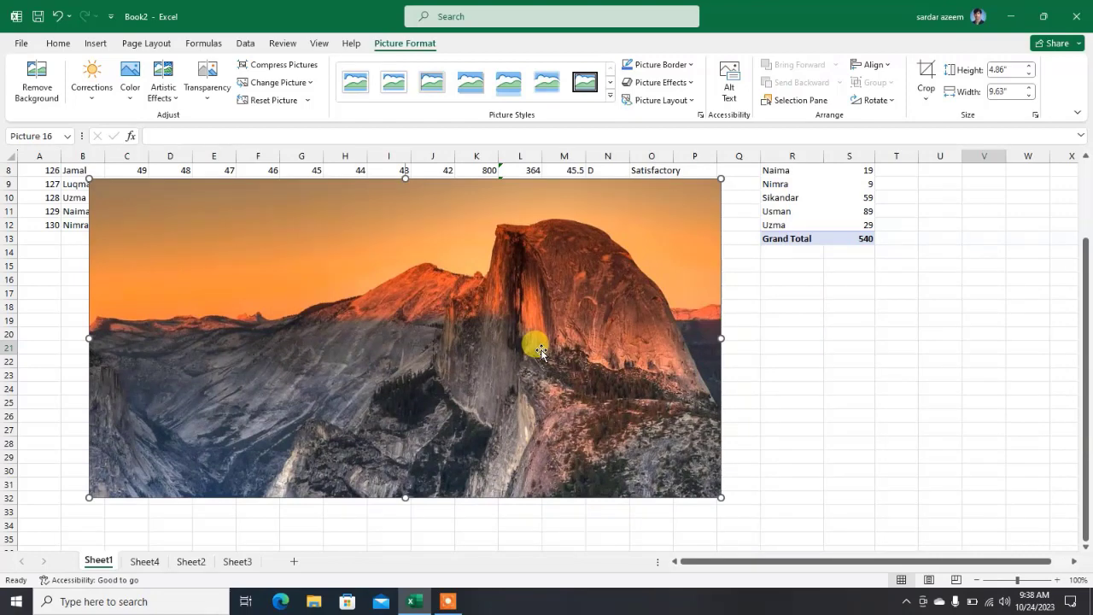
{"action": "left_click", "coordinate": [95, 44]}
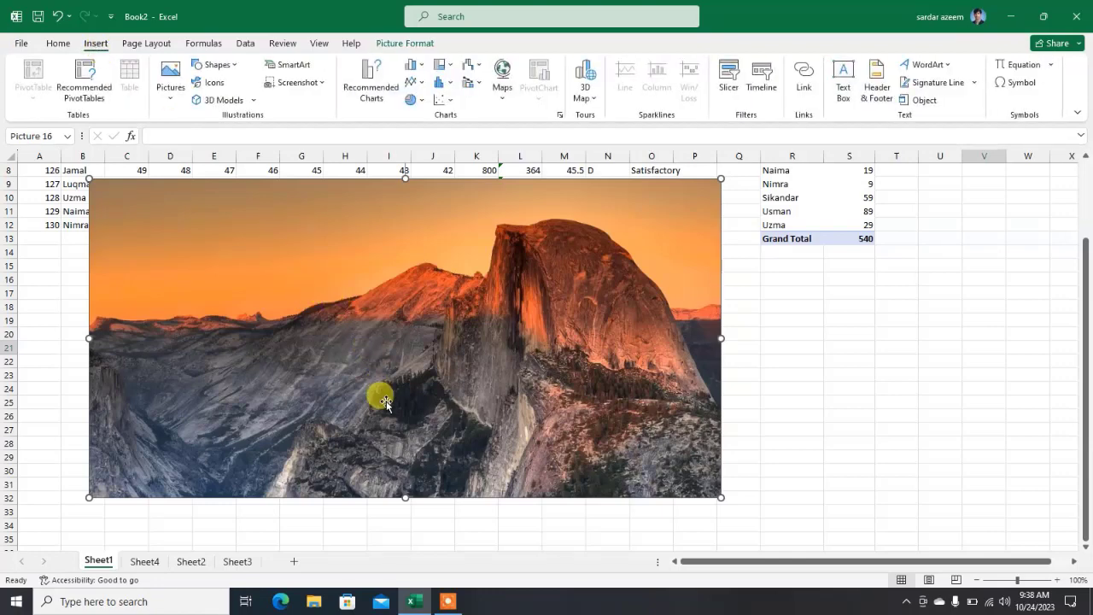
{"action": "left_click", "coordinate": [447, 601]}
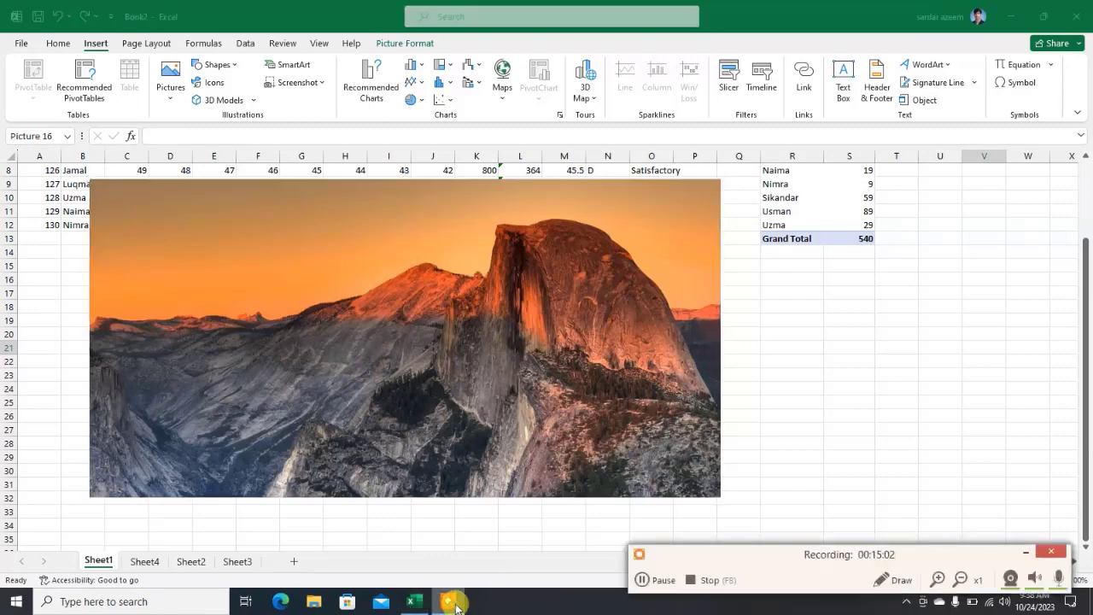
{"action": "left_click", "coordinate": [705, 582]}
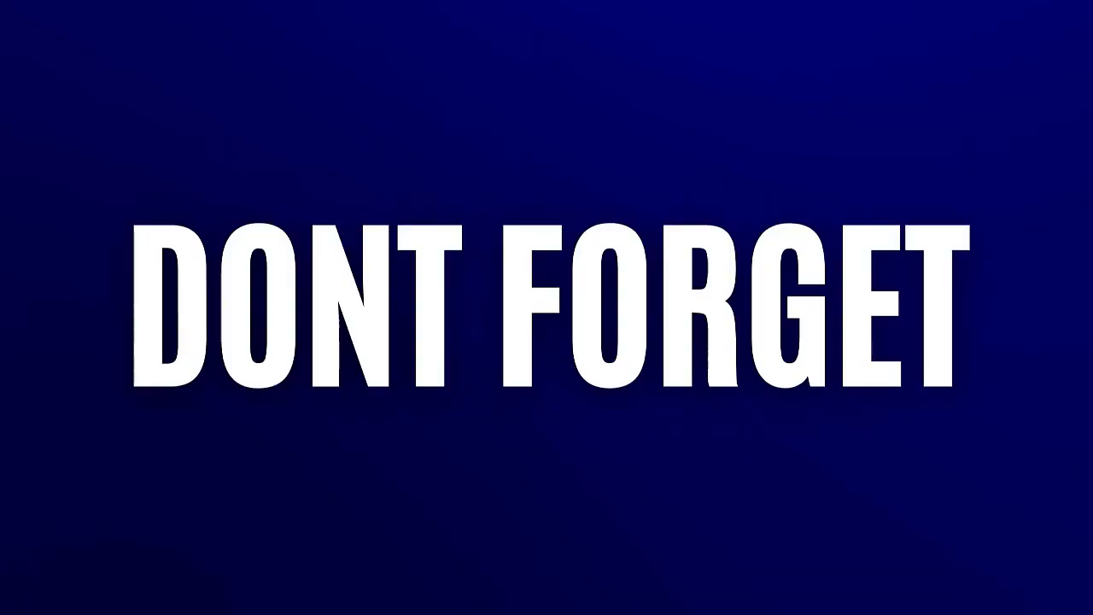